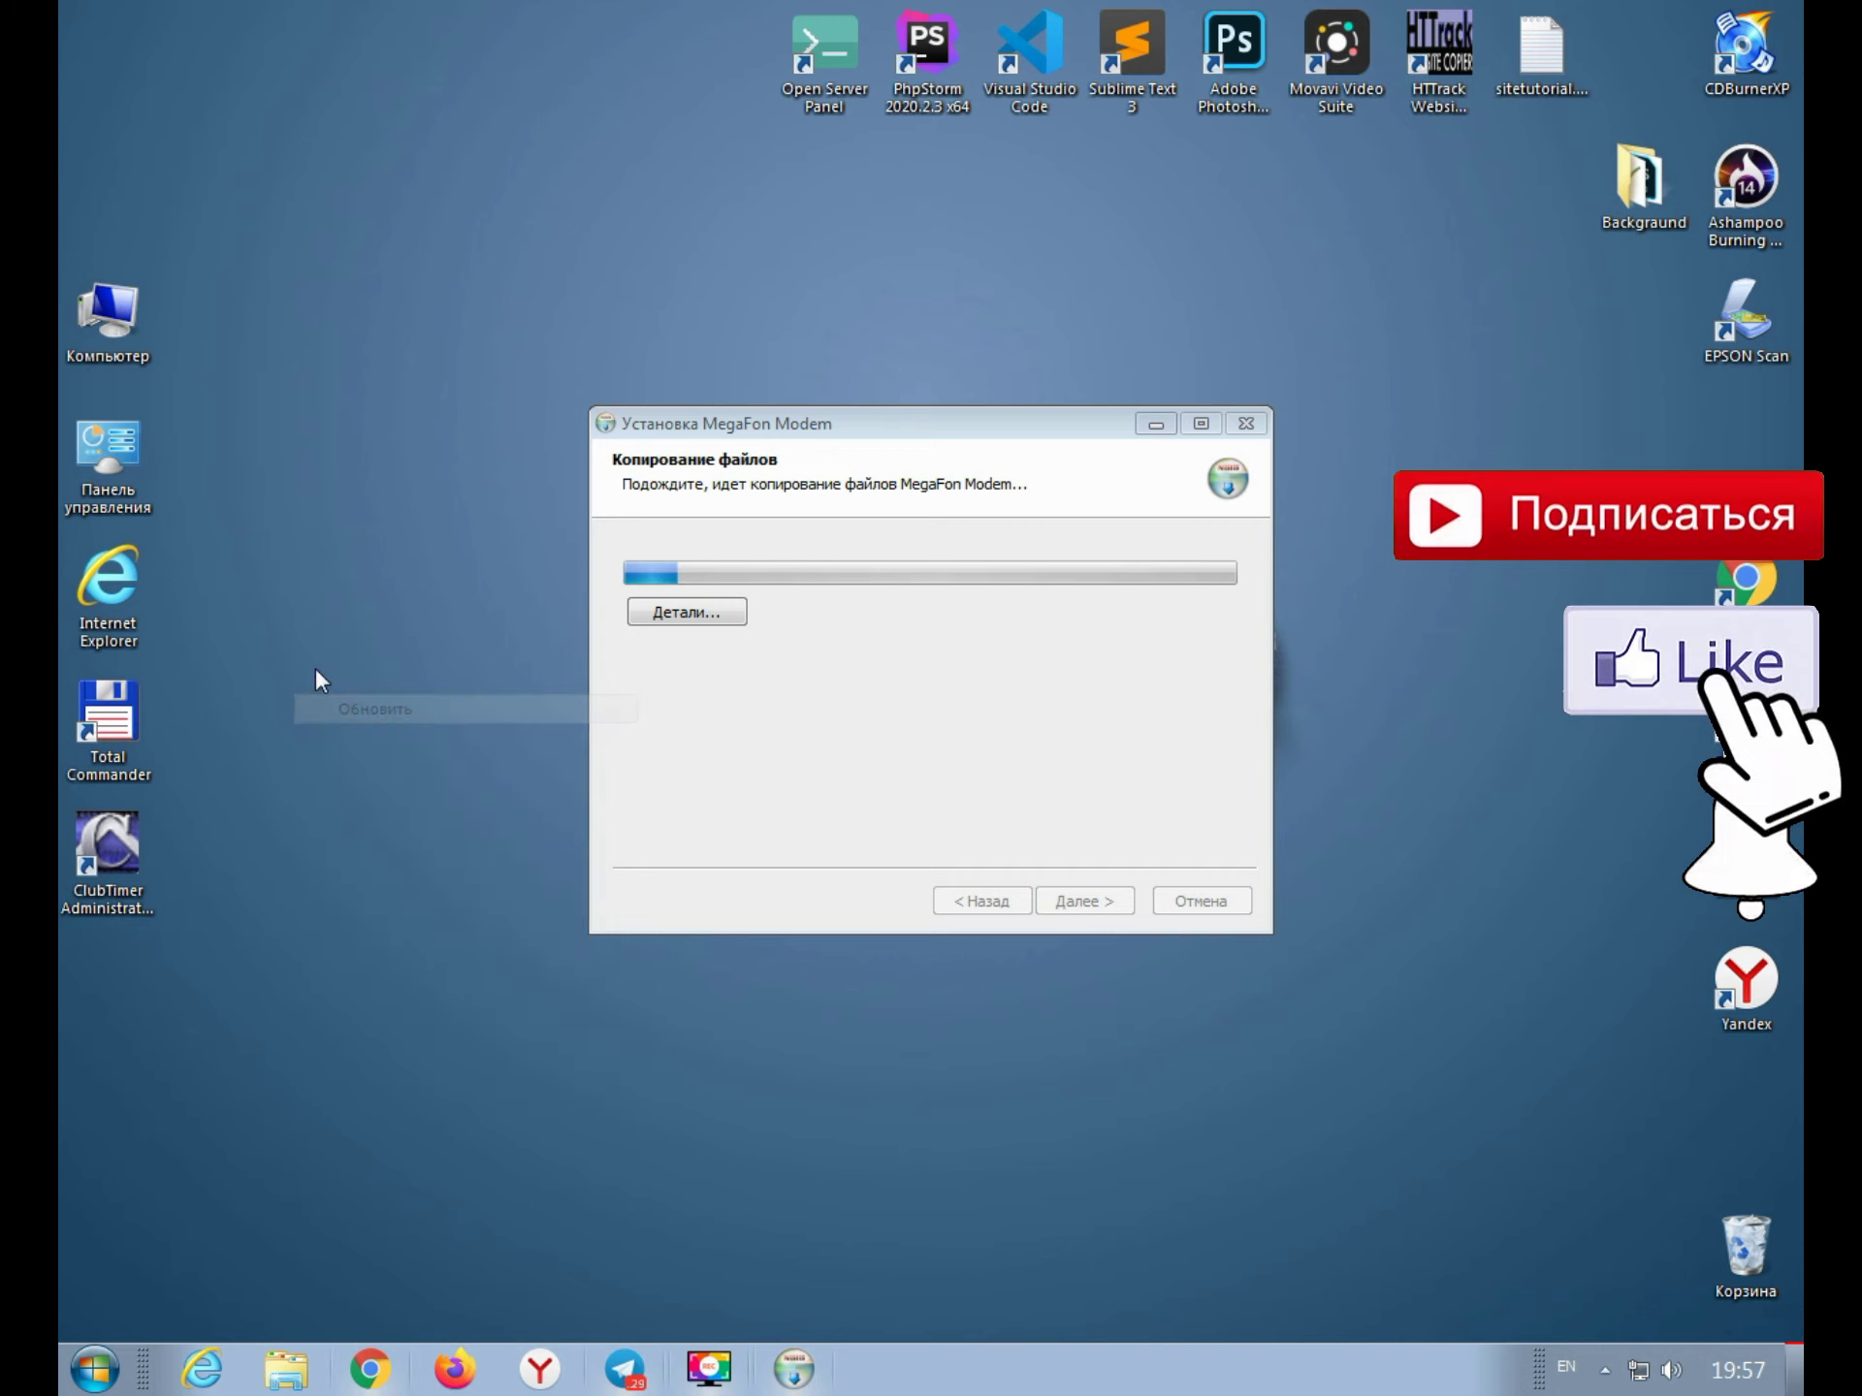
{"action": "left_click", "coordinate": [362, 742]}
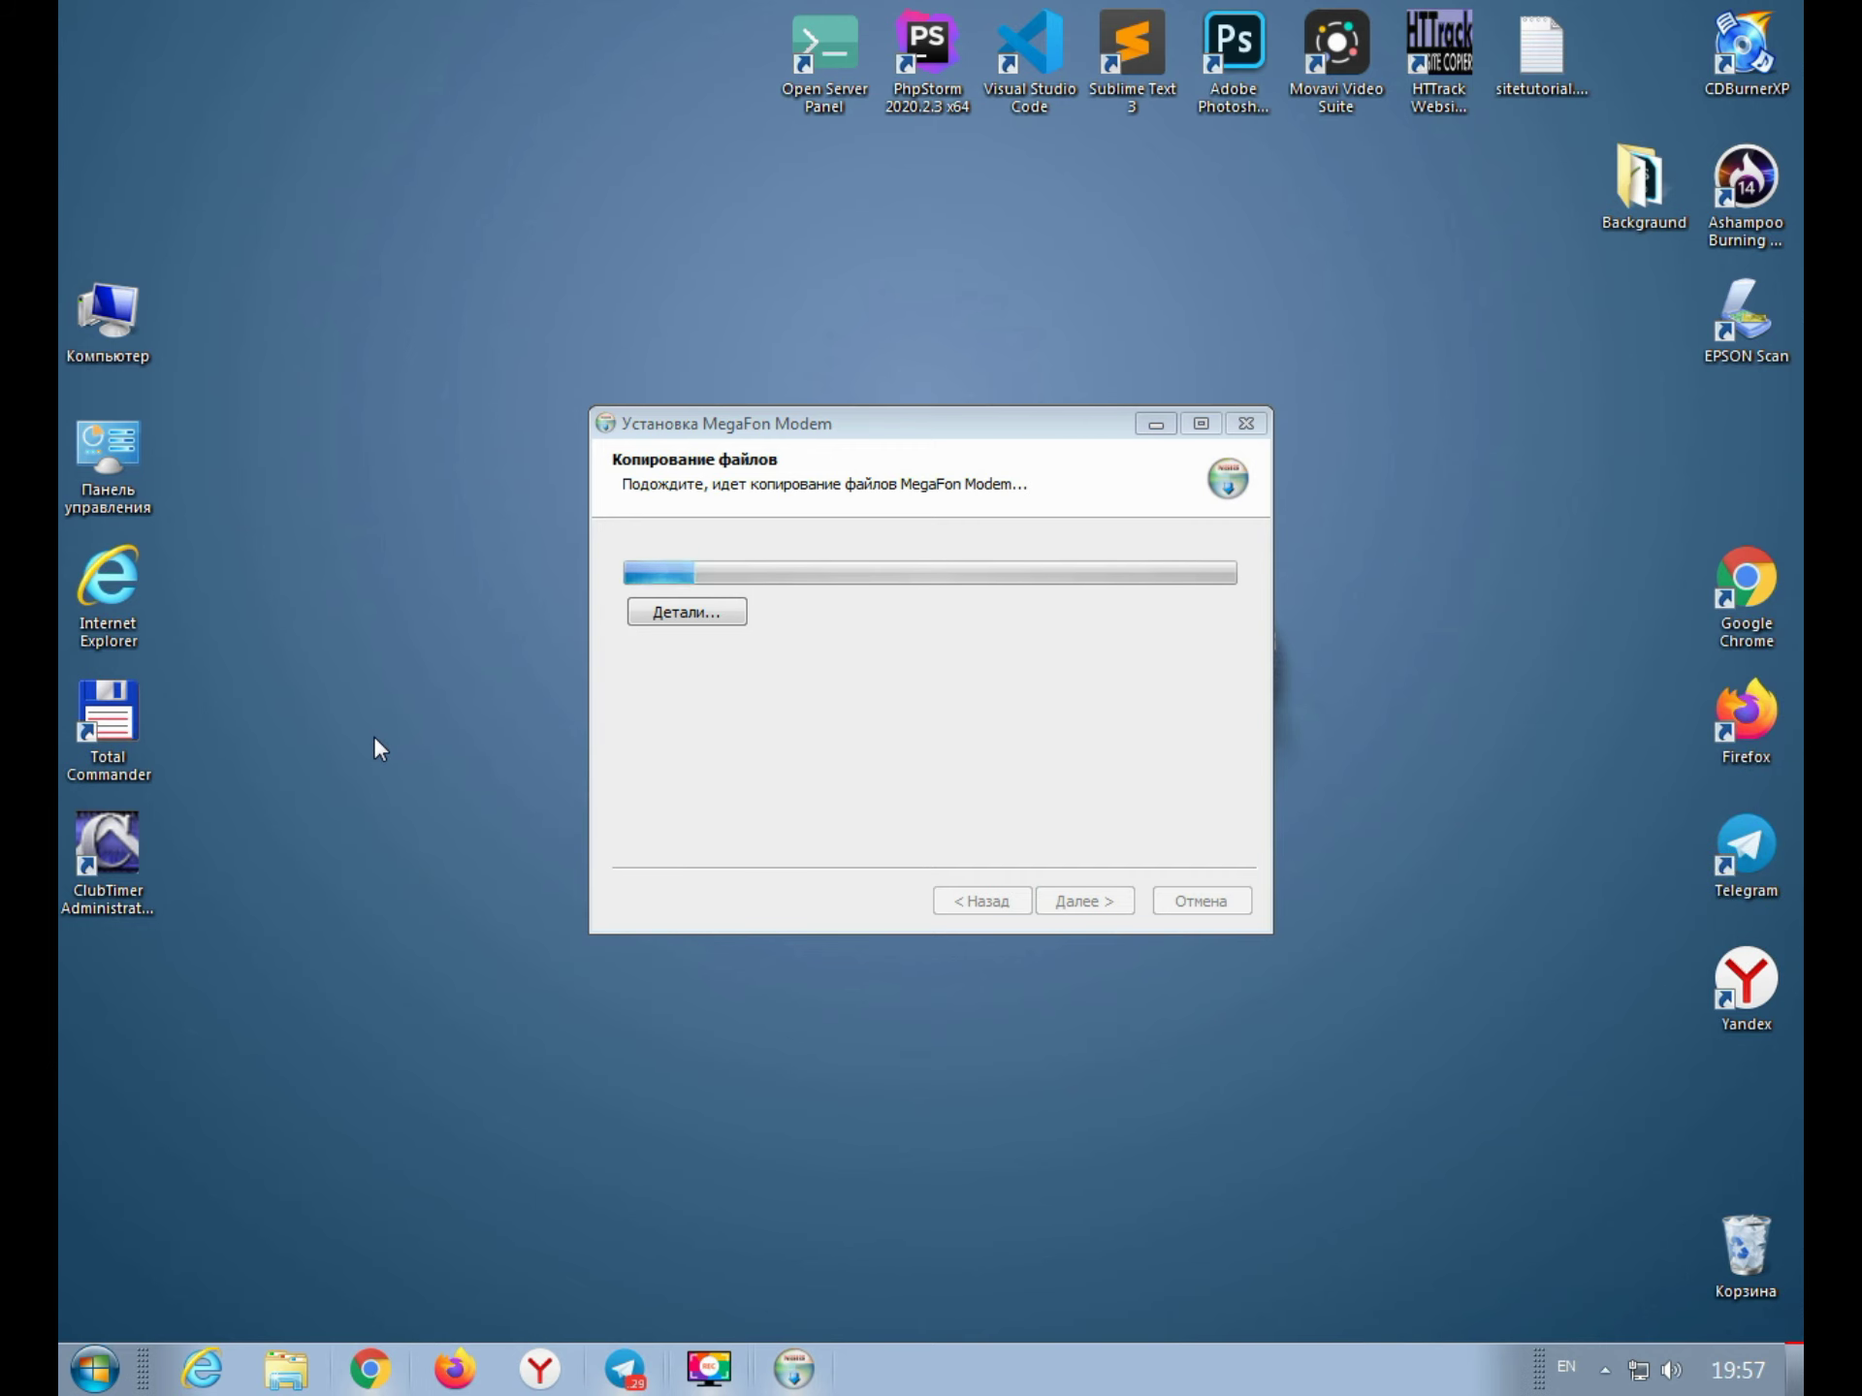
{"action": "right_click", "coordinate": [374, 735]}
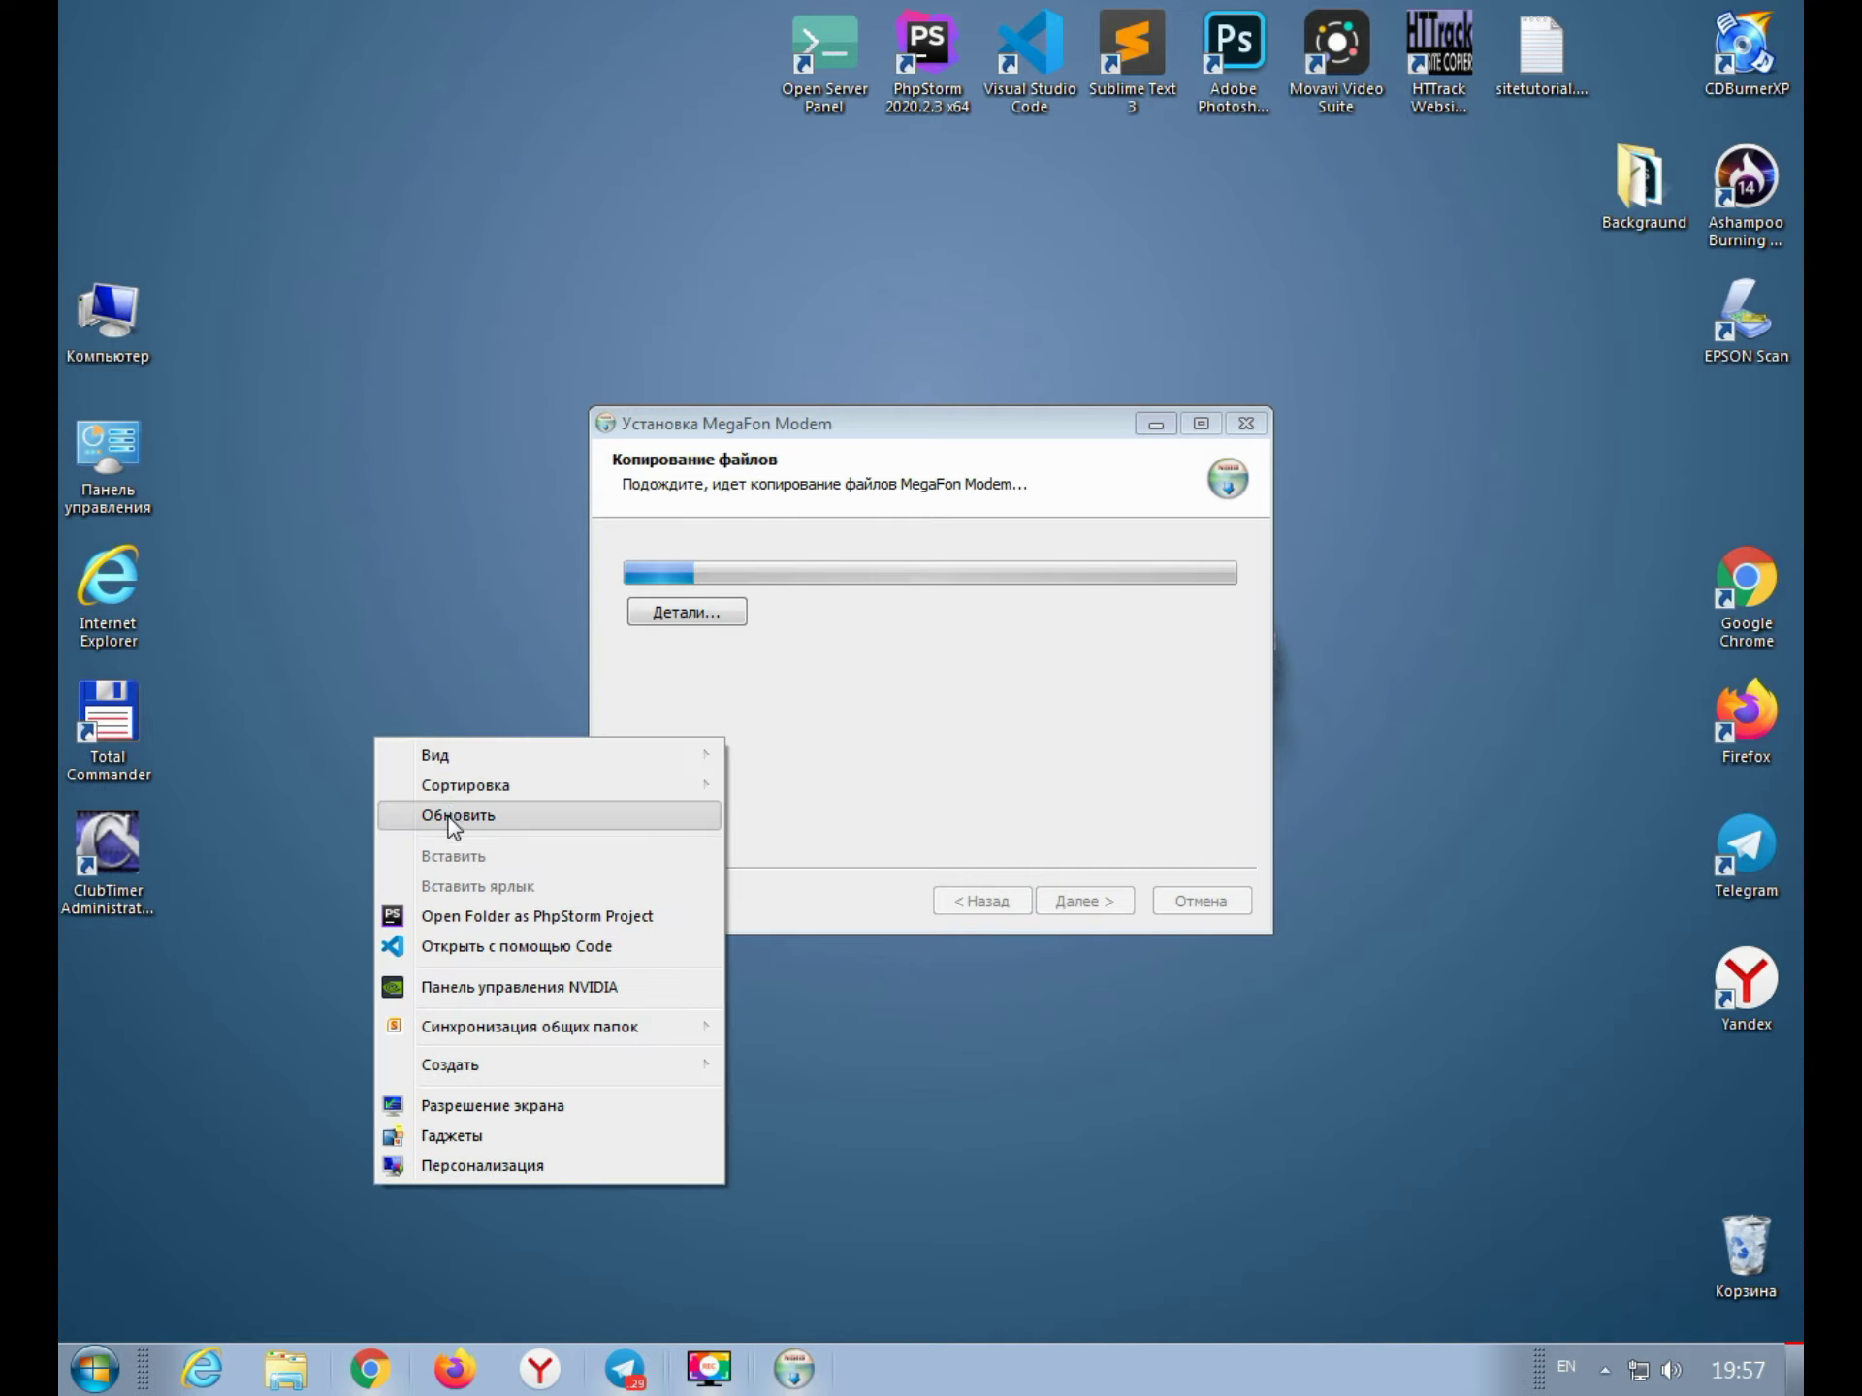
{"action": "left_click", "coordinate": [448, 811]}
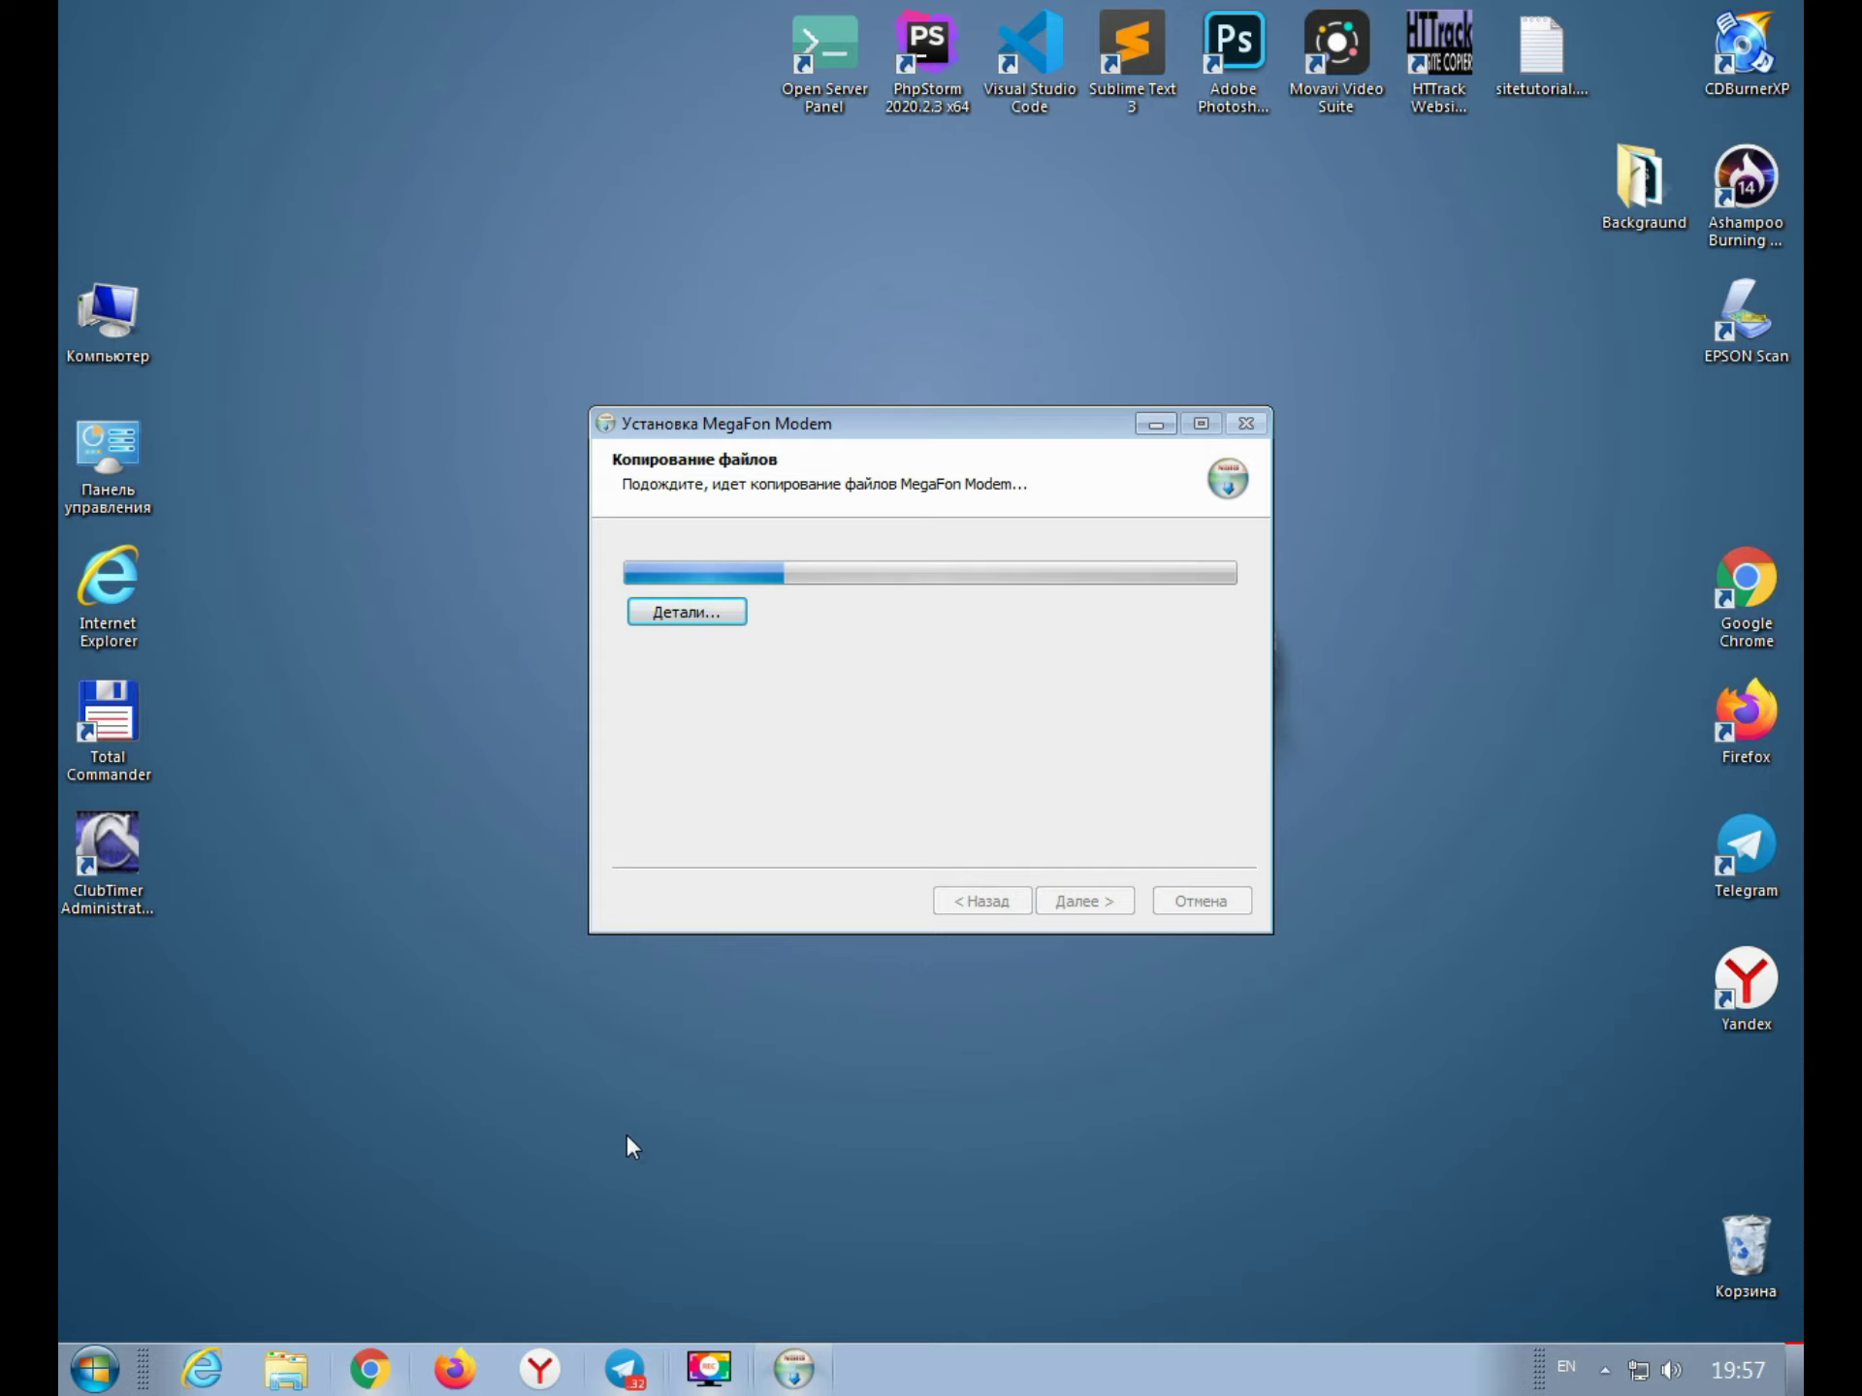
Step: Switch to Telegram and download HUEAWEI UNLOCK MODEM.ZIP from the Spaces.Uz channel
{"action": "left_click", "coordinate": [626, 1373]}
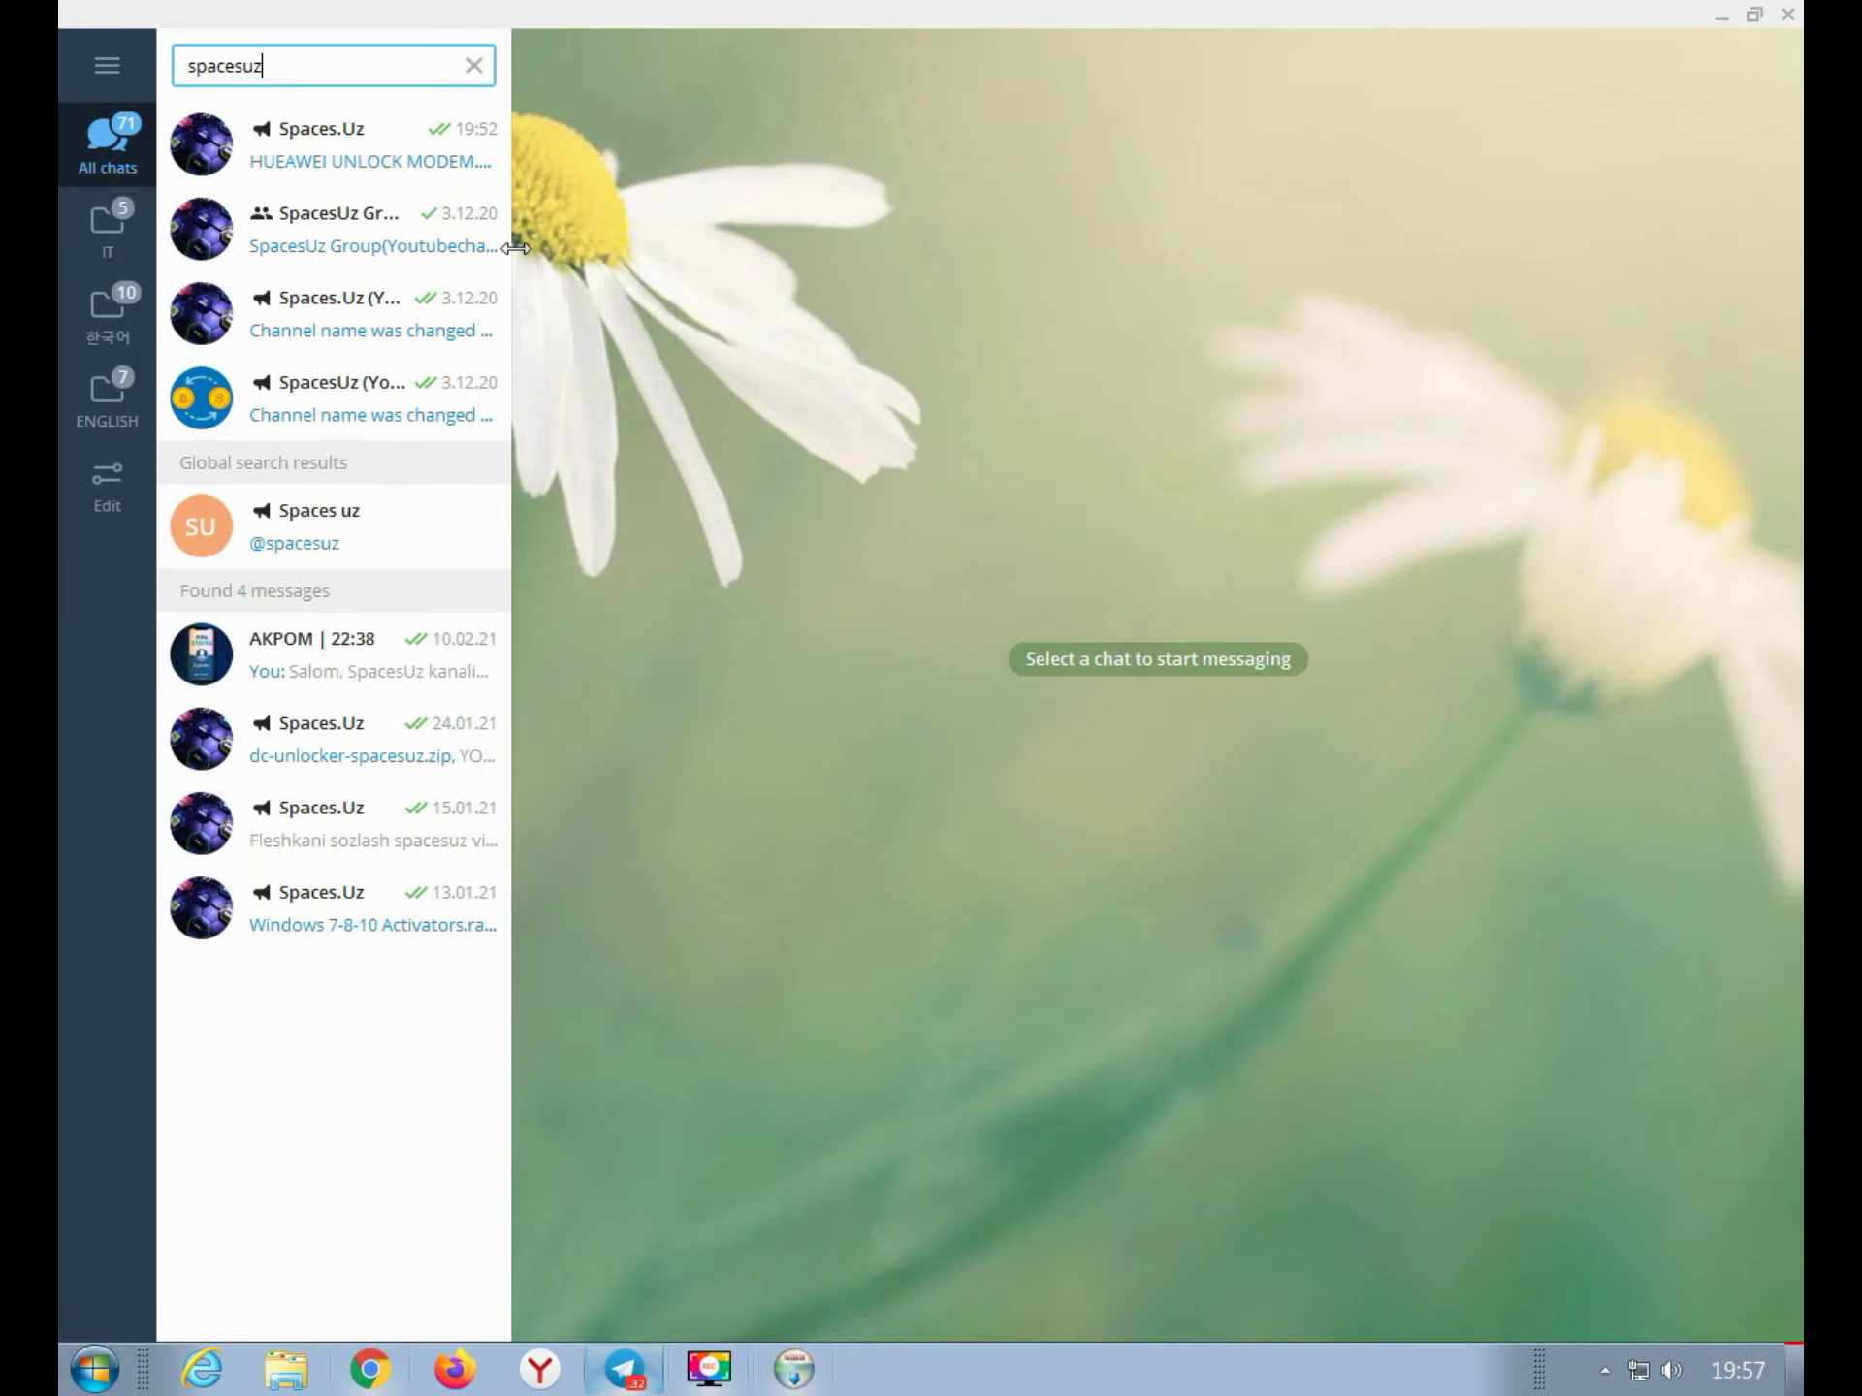
{"action": "left_click_drag", "start_coordinate": [276, 65], "coordinate": [138, 64]}
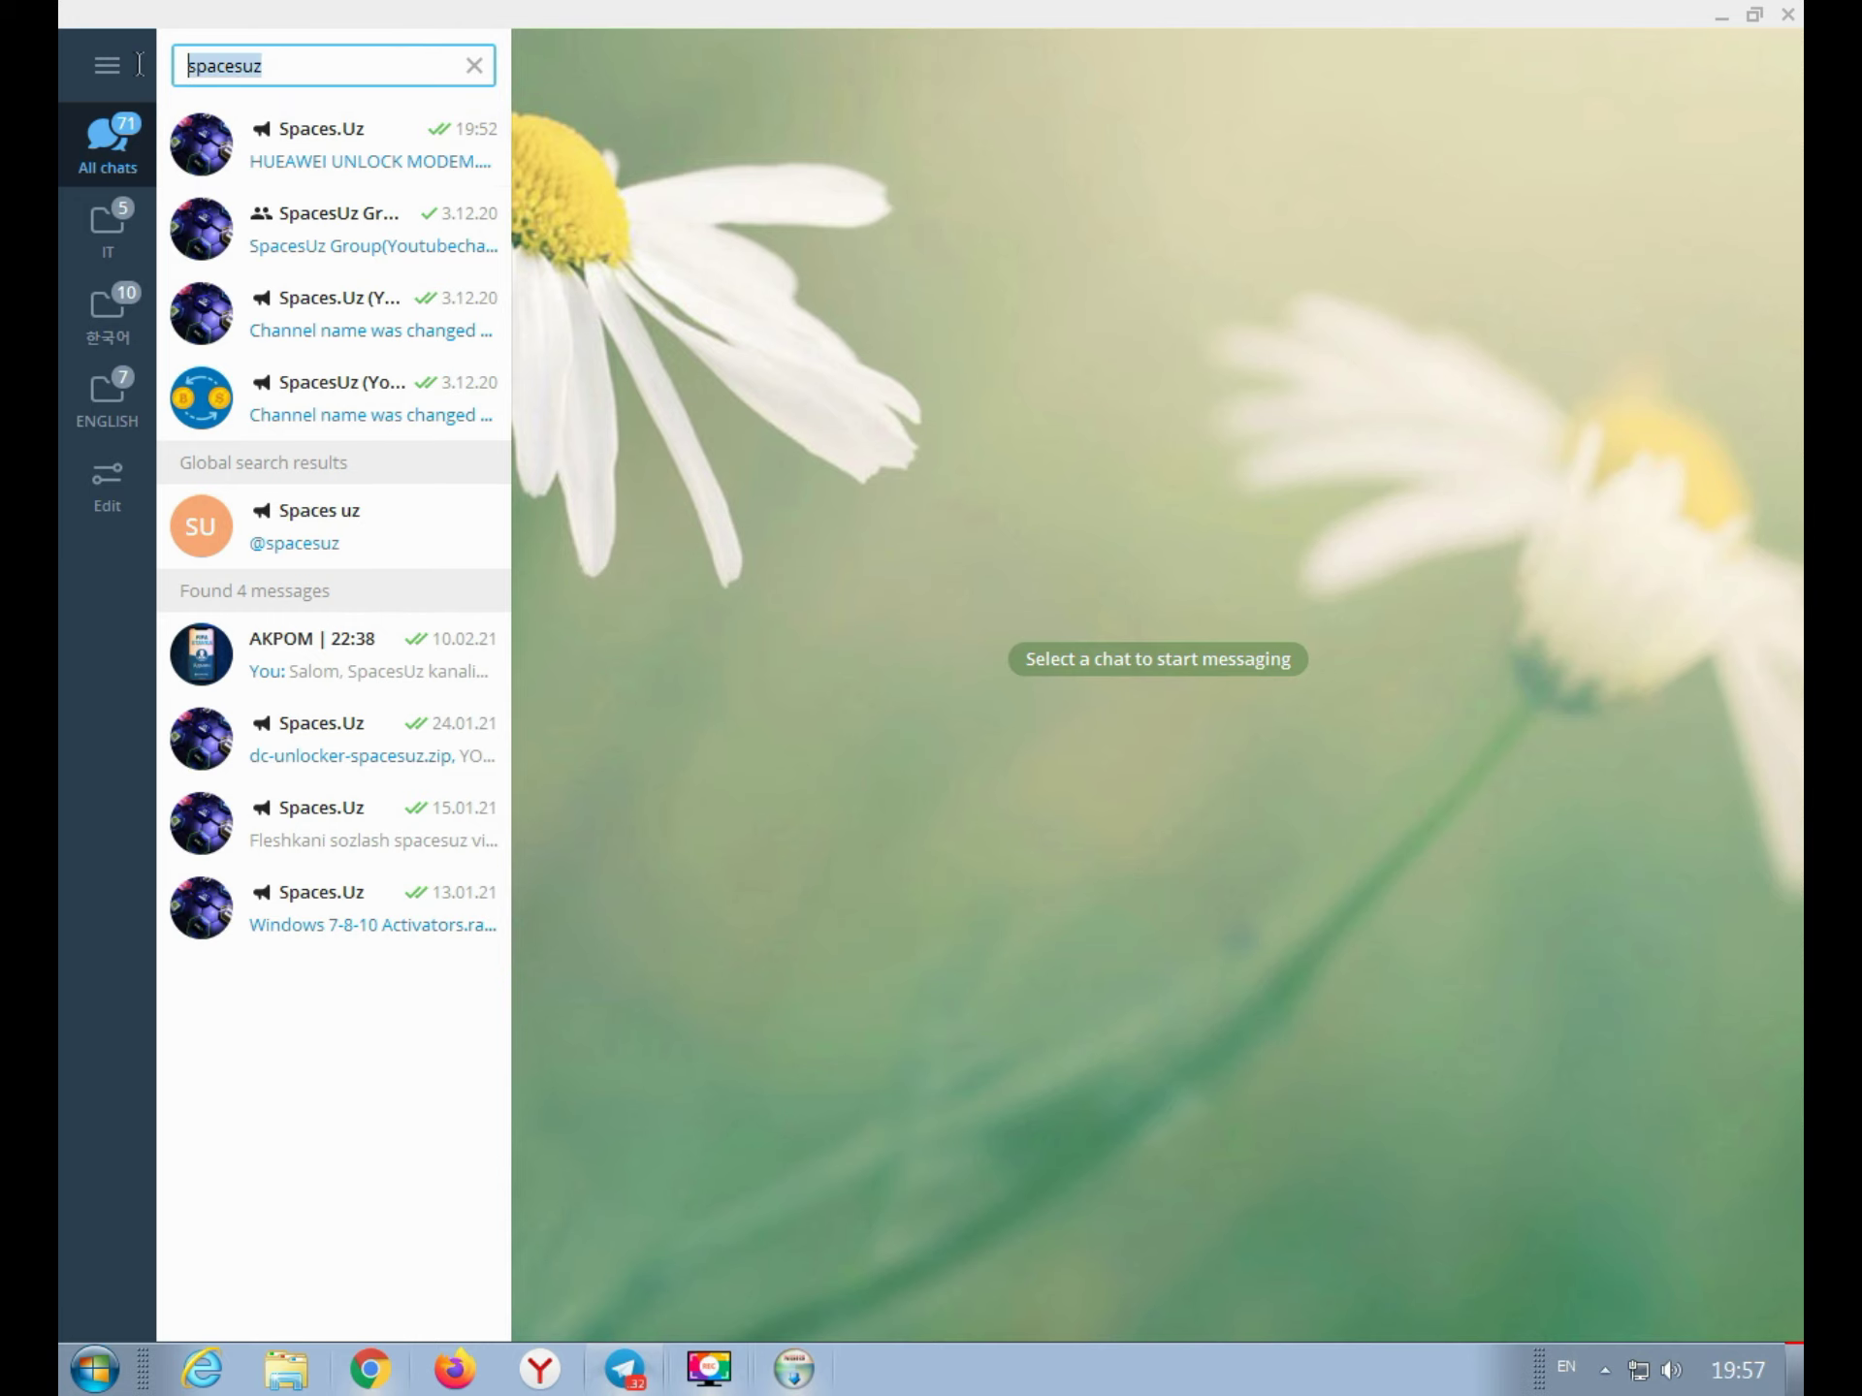
{"action": "left_click", "coordinate": [366, 179]}
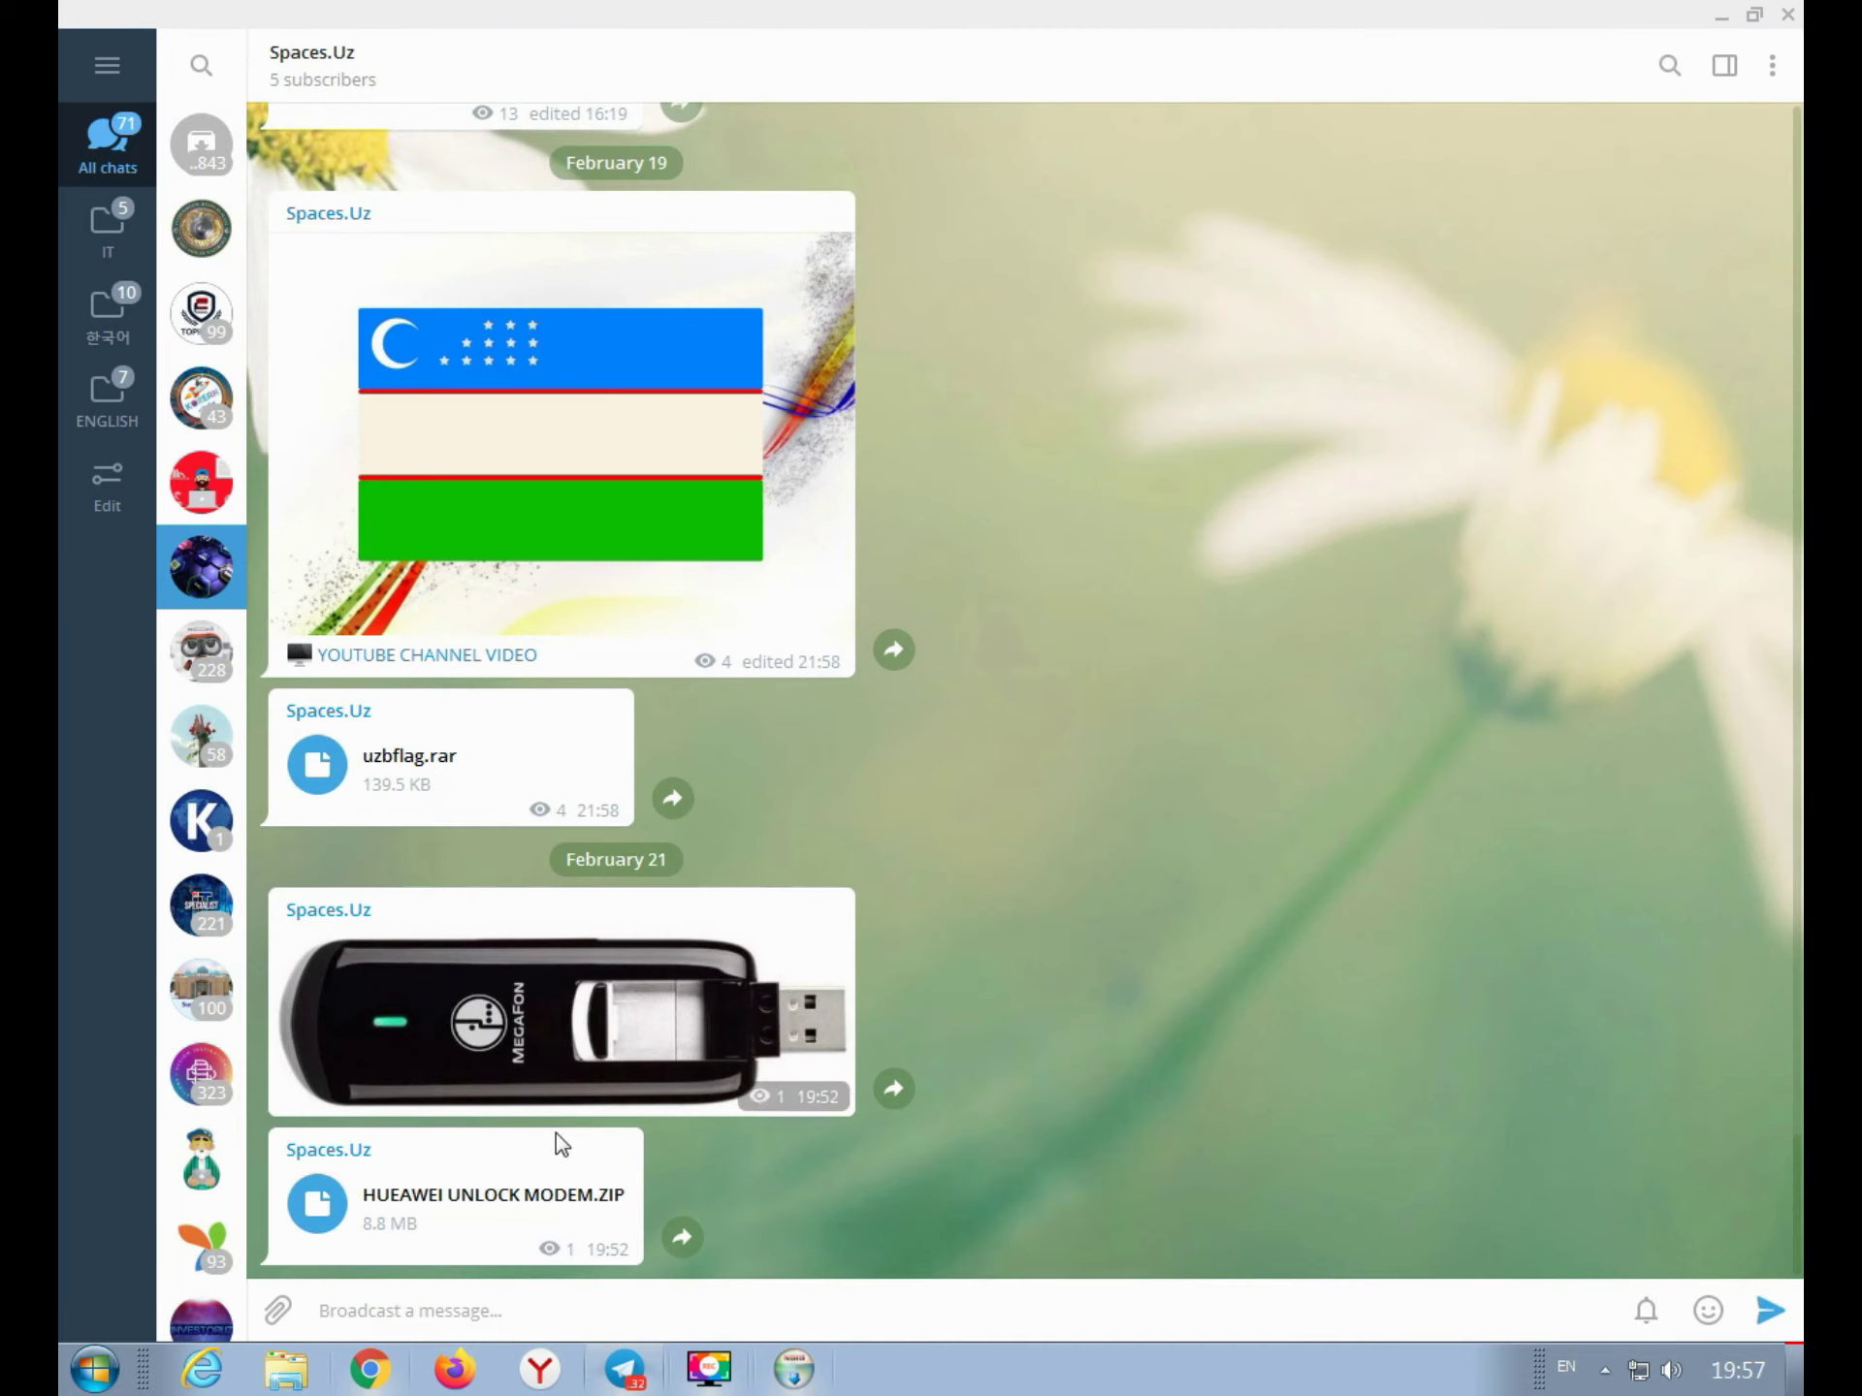
{"action": "left_click", "coordinate": [330, 1226]}
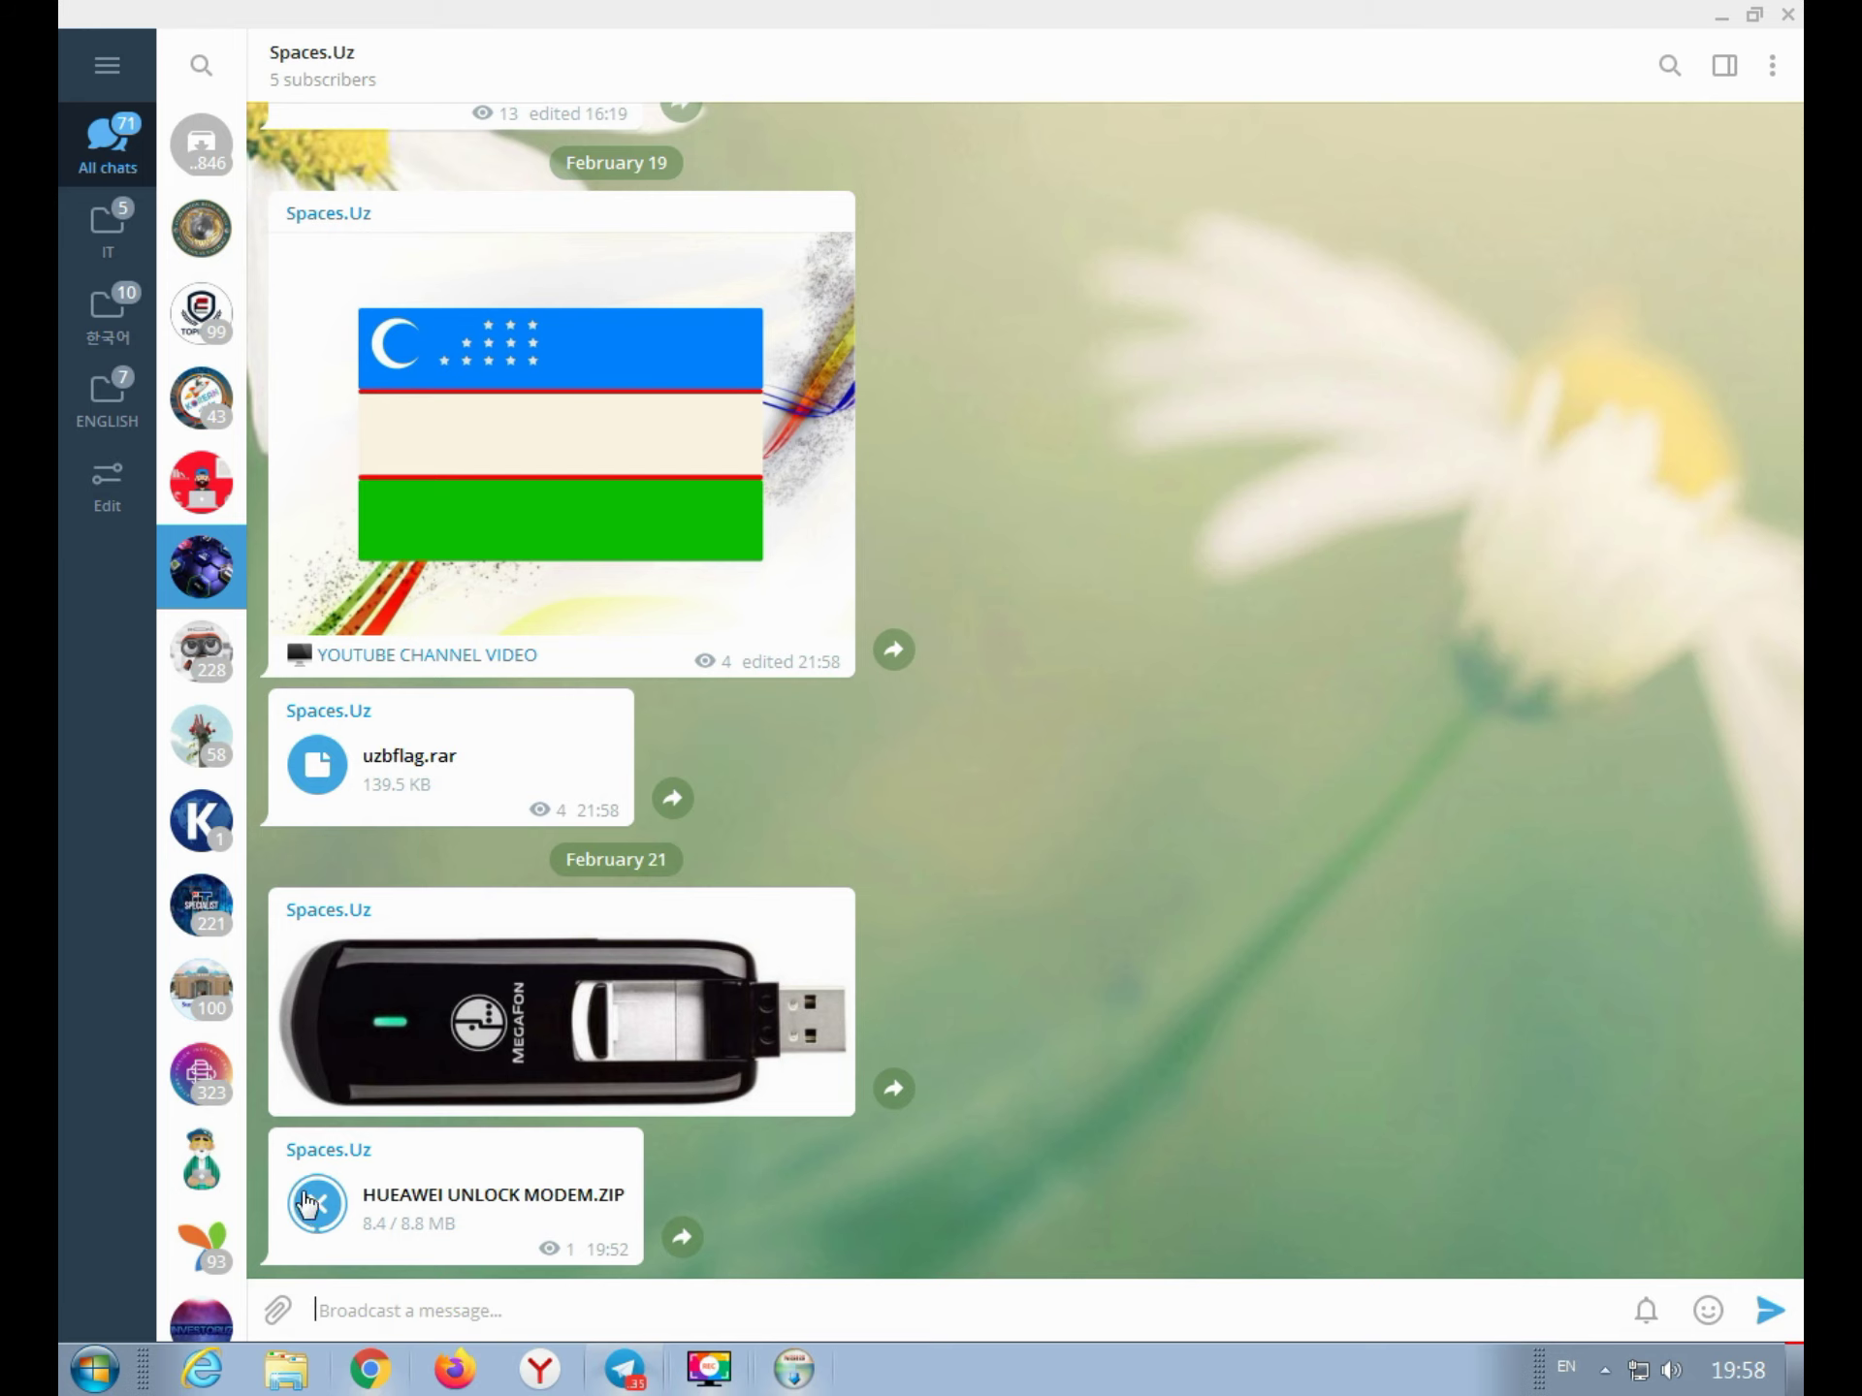
Step: Open Total Commander and the downloaded archive, and extract both archive folders into c:\USB
{"action": "left_click", "coordinate": [94, 1370]}
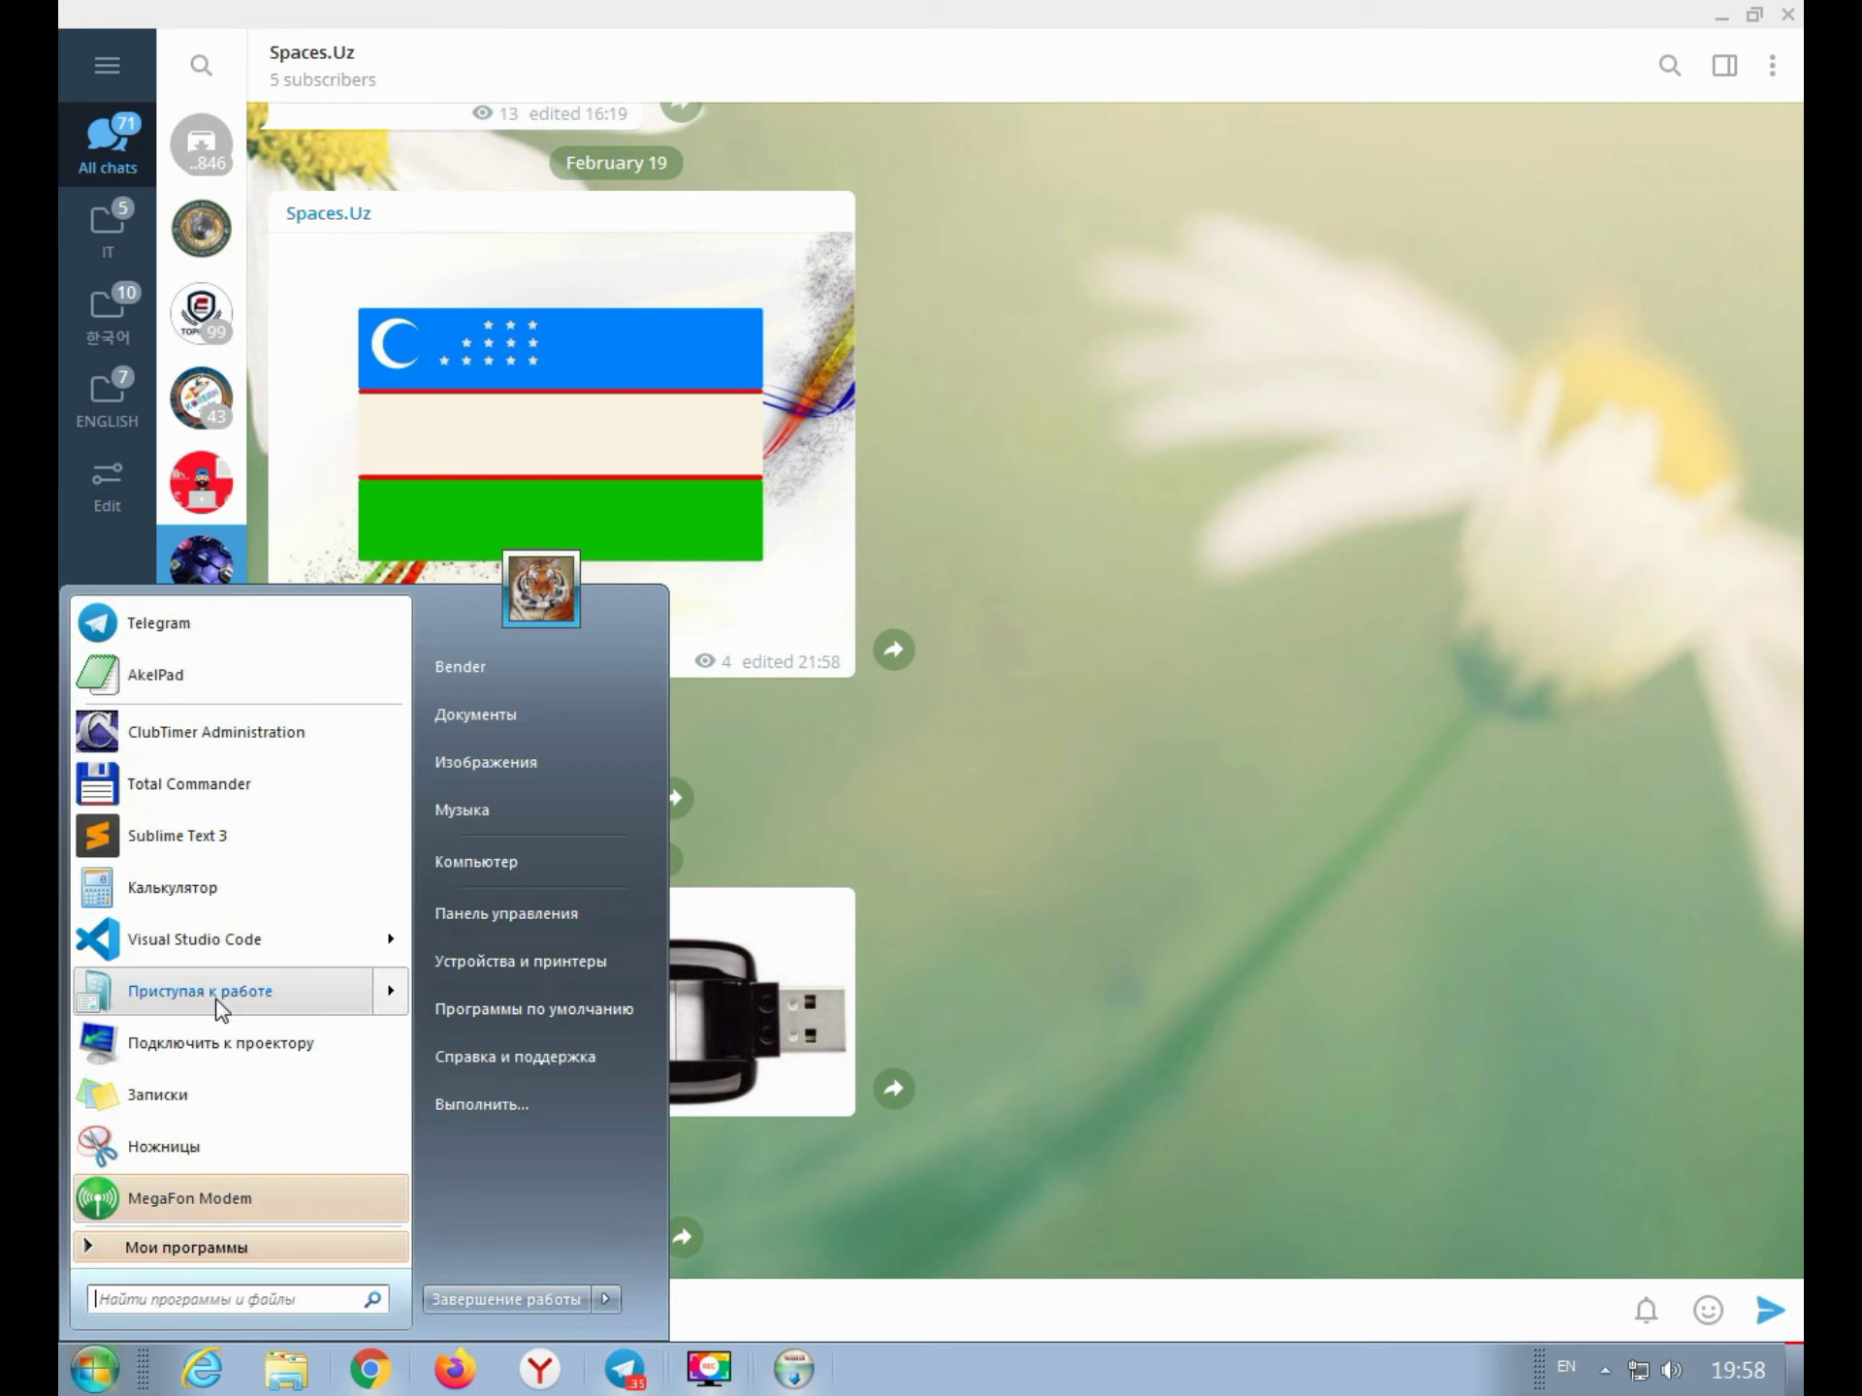
{"action": "left_click", "coordinate": [153, 799]}
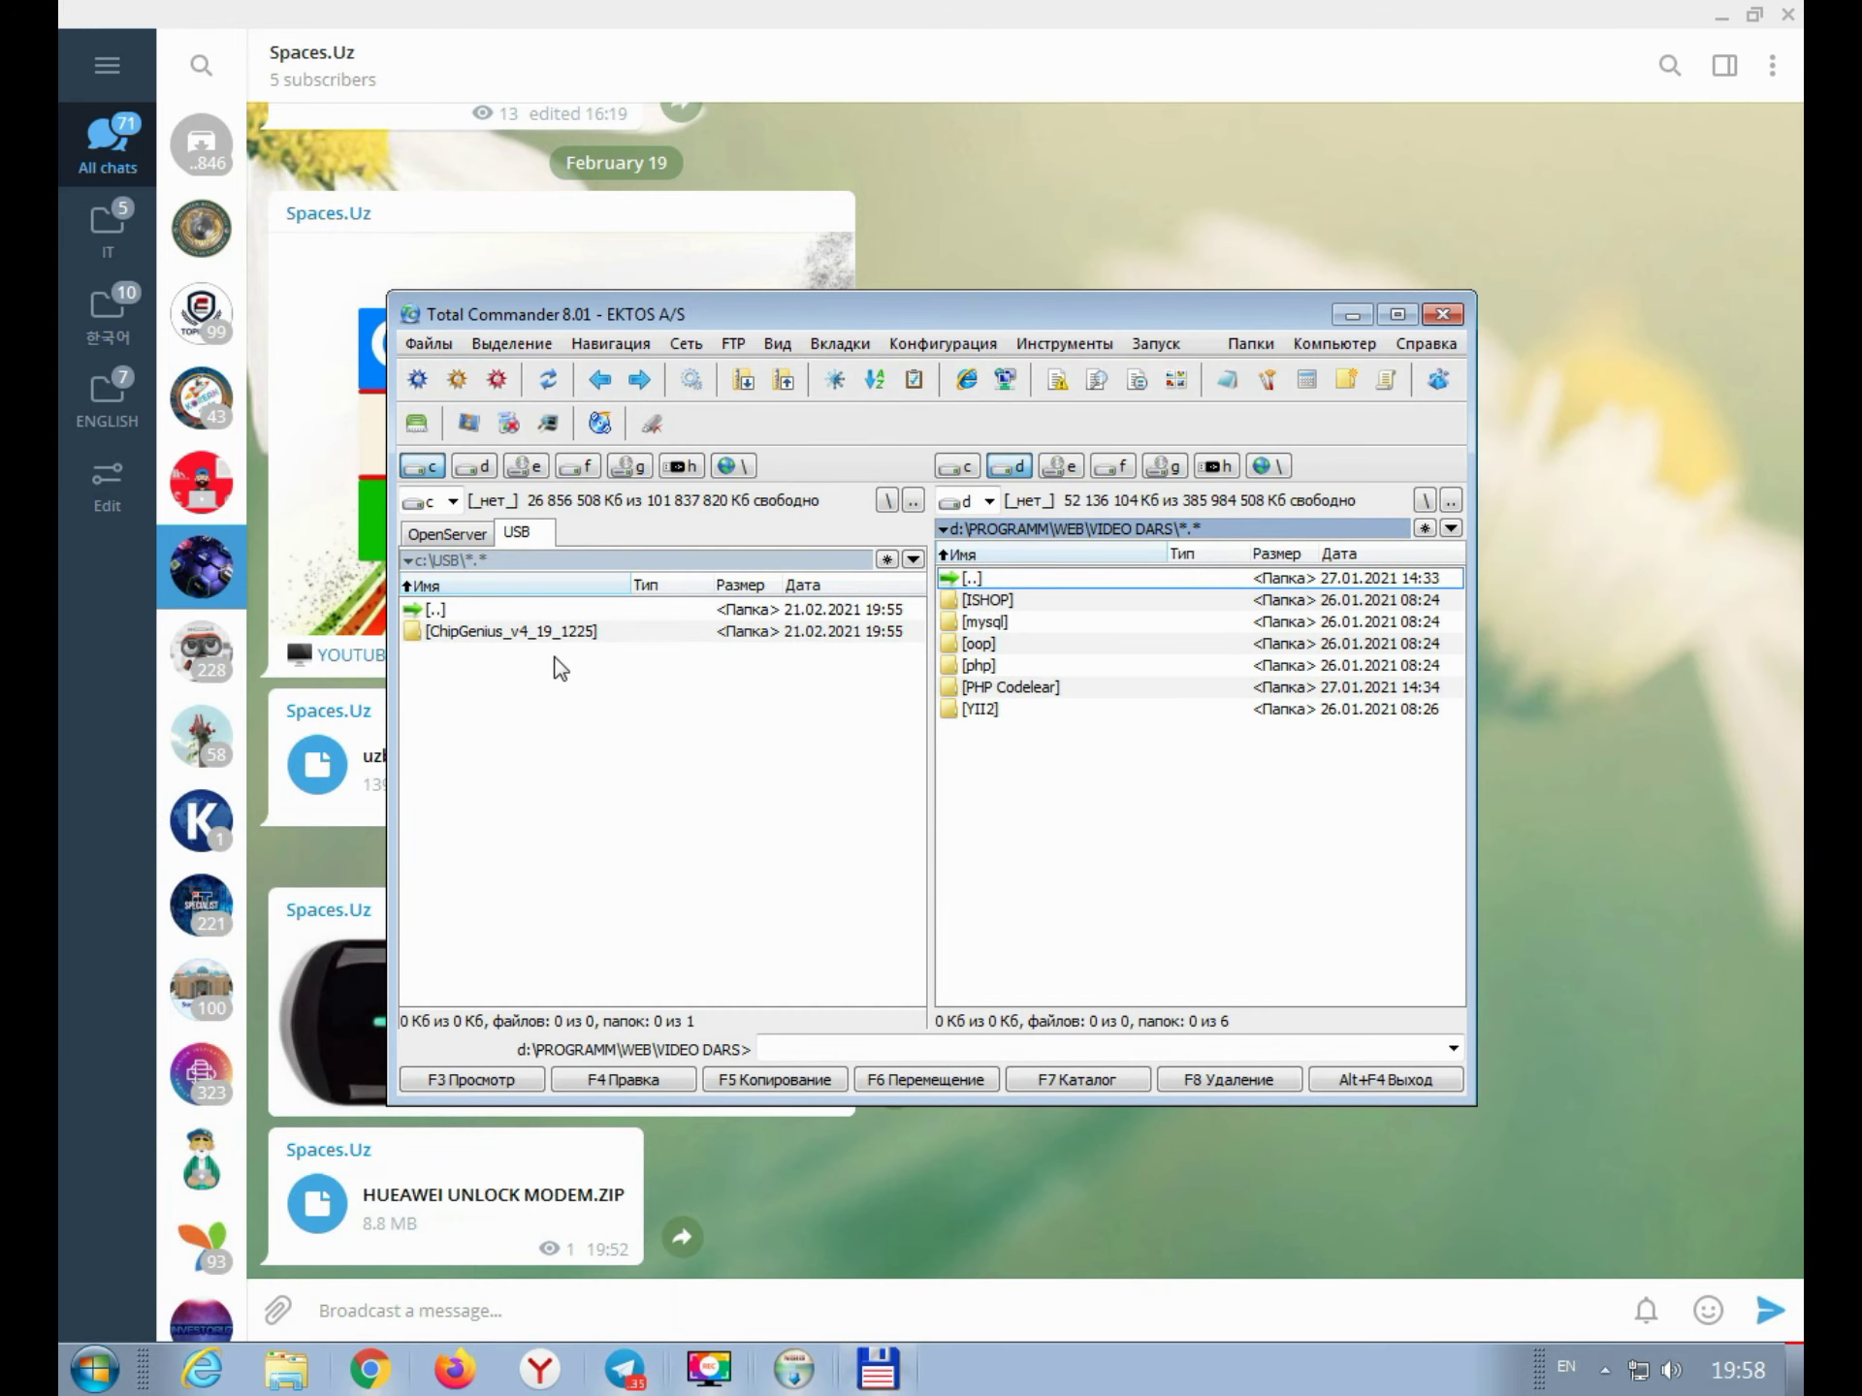
{"action": "left_click", "coordinate": [318, 1203]}
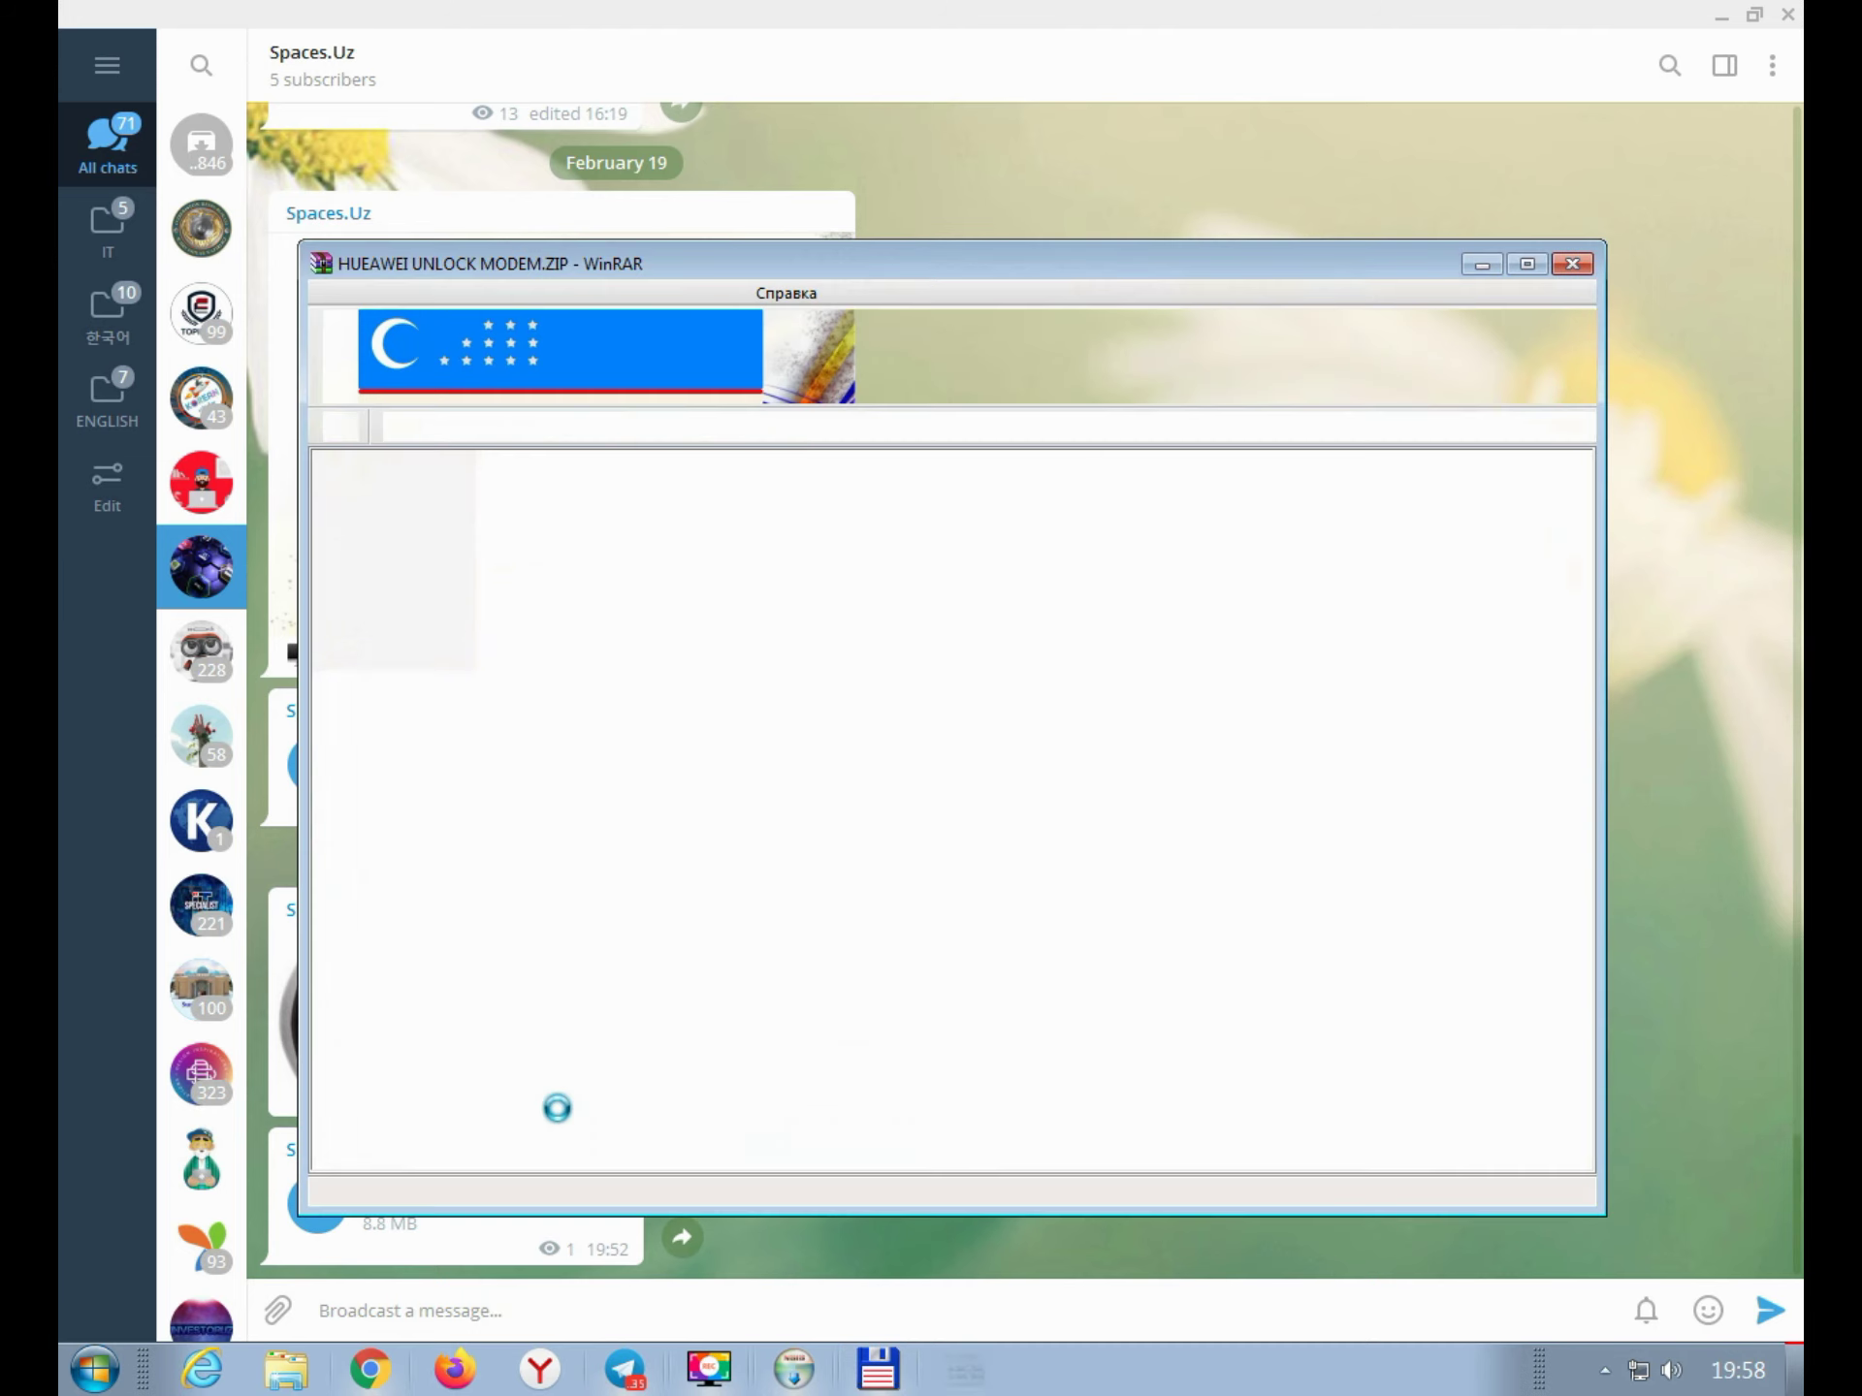
{"action": "left_click_drag", "start_coordinate": [417, 582], "coordinate": [473, 713]}
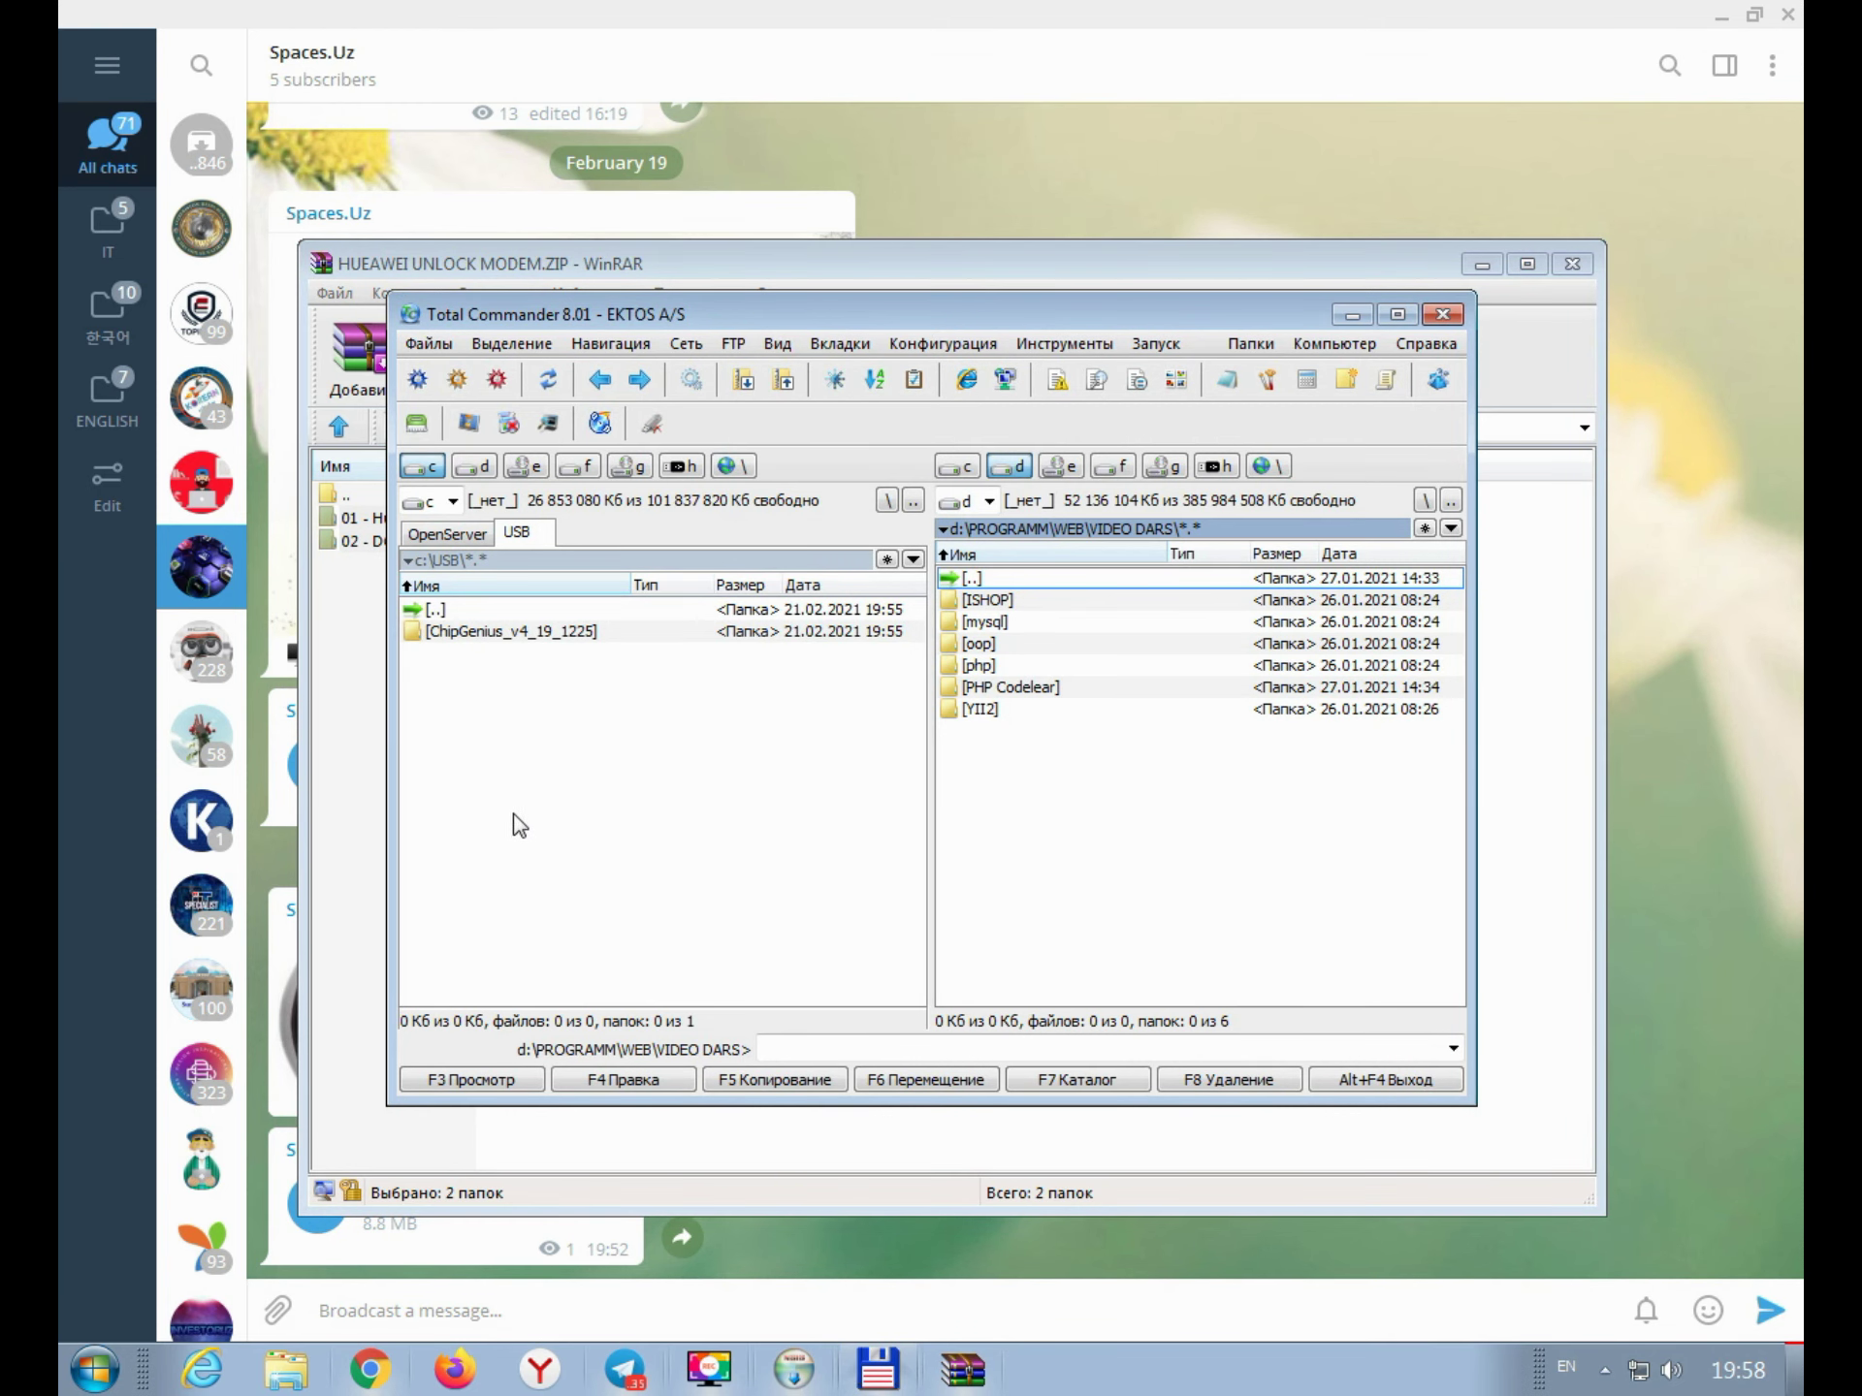
{"action": "left_click_drag", "start_coordinate": [519, 825], "coordinate": [517, 820]}
{"action": "left_click", "coordinate": [948, 775]}
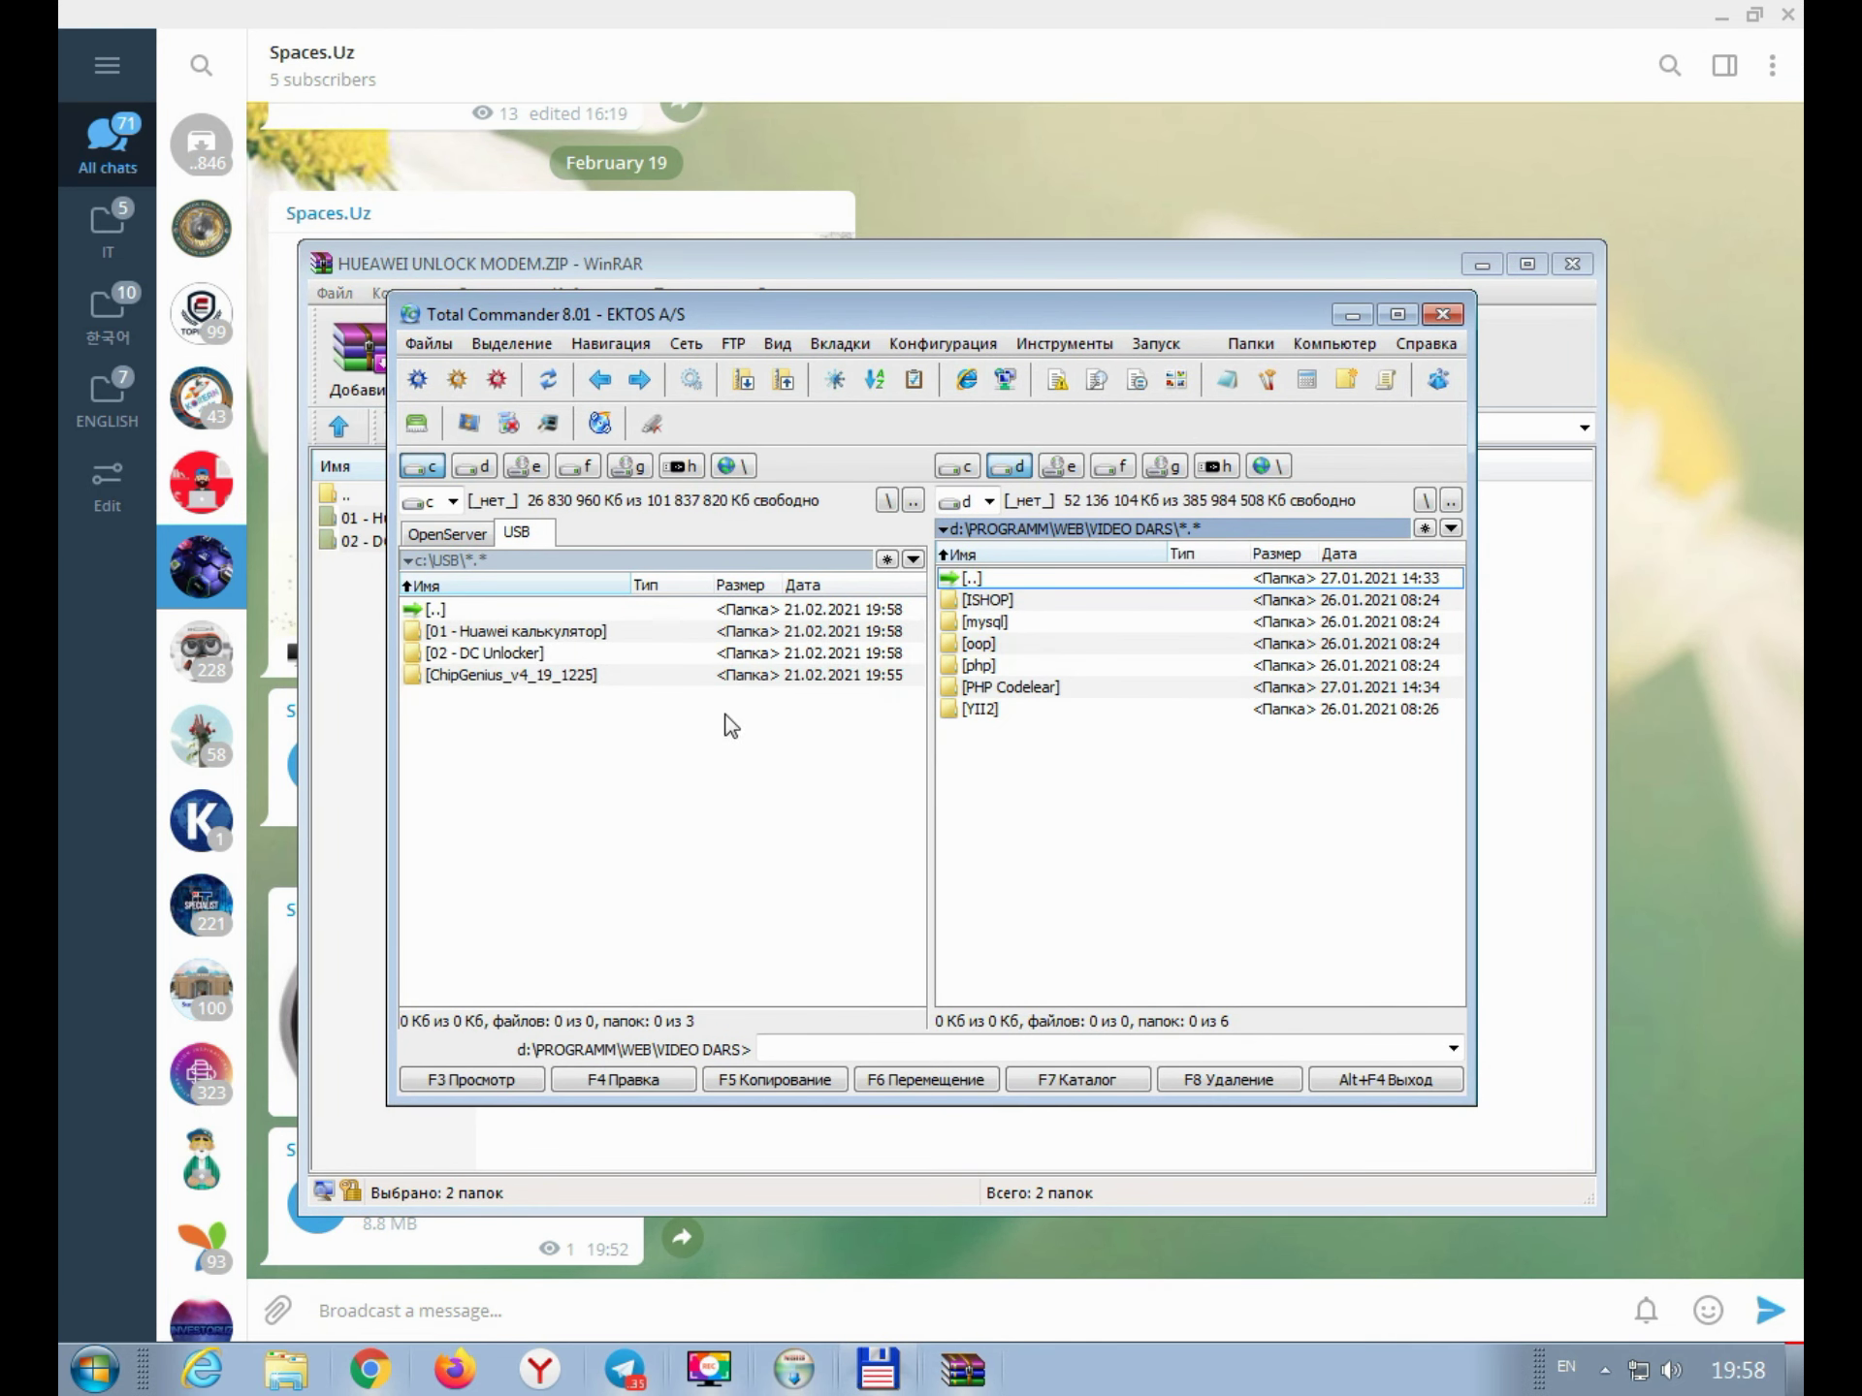
Step: Finish the MegaFon Modem setup wizard, dismissing the Трава.Ру web page and the tariff option offer
{"action": "left_click", "coordinate": [790, 1377]}
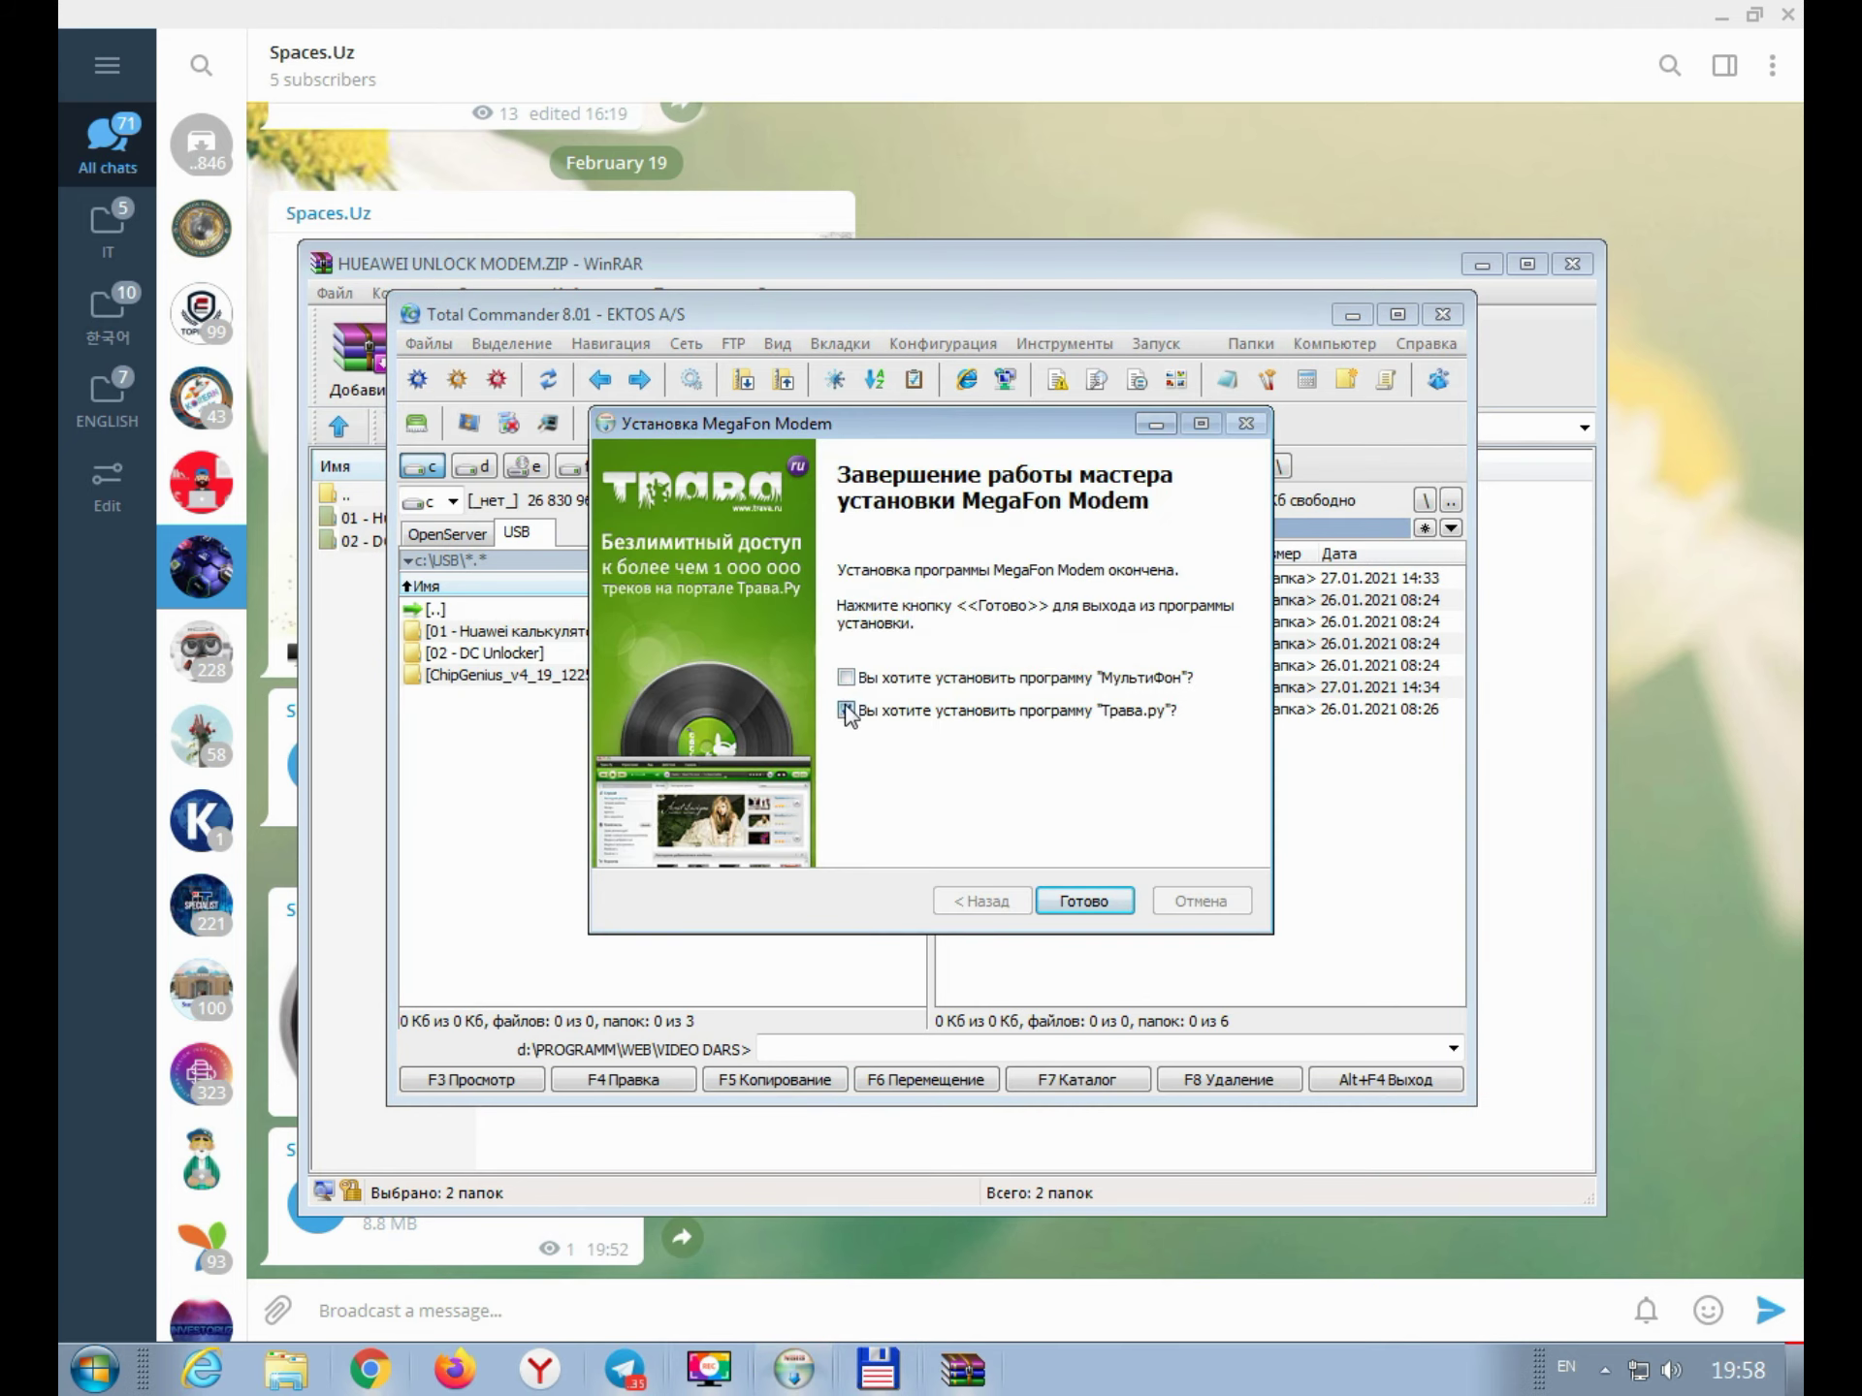
{"action": "left_click", "coordinate": [1083, 901]}
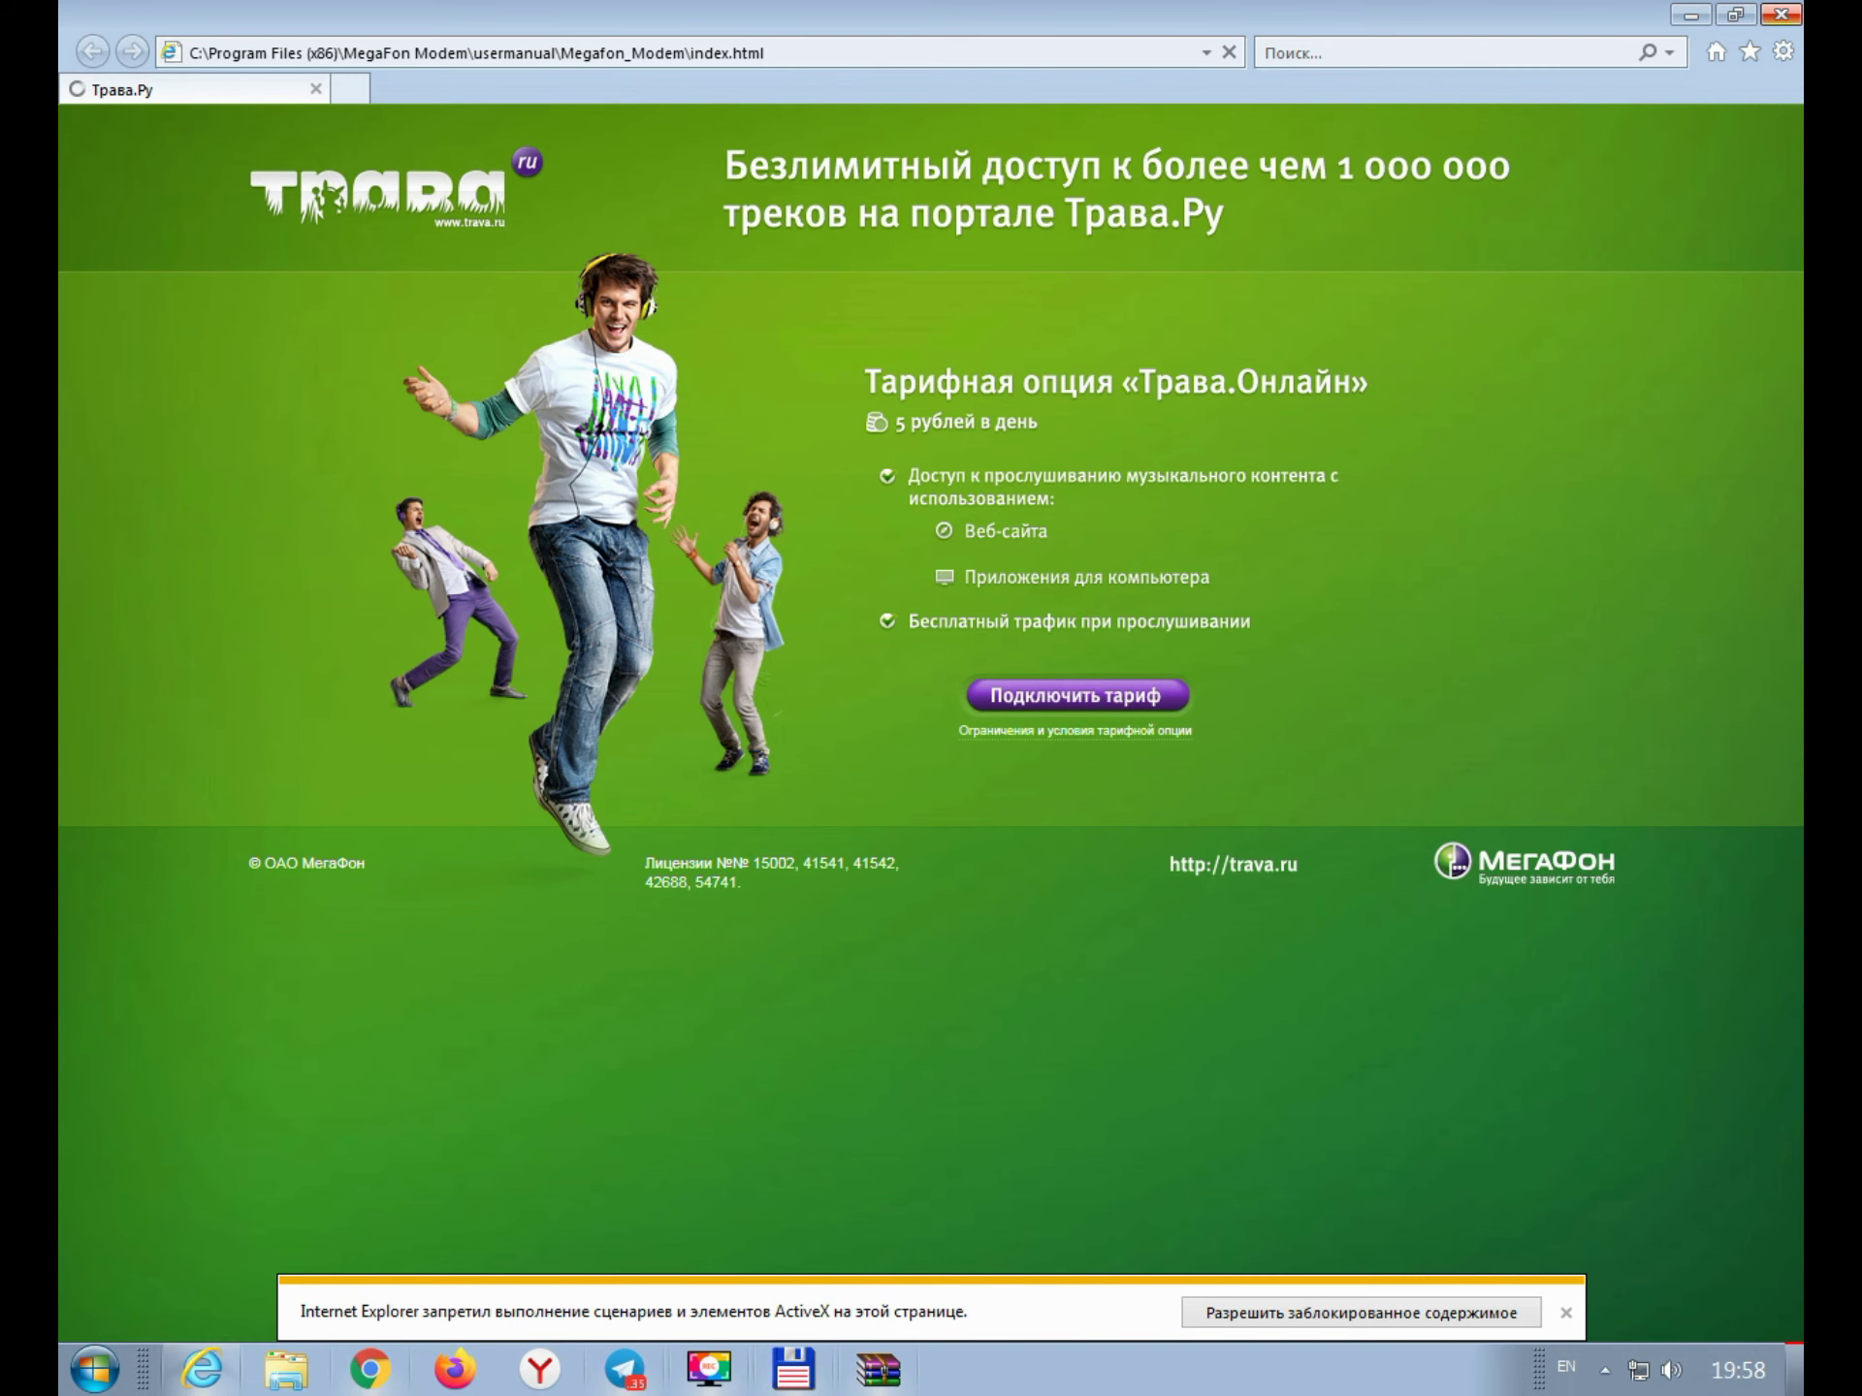
{"action": "left_click", "coordinate": [1782, 15]}
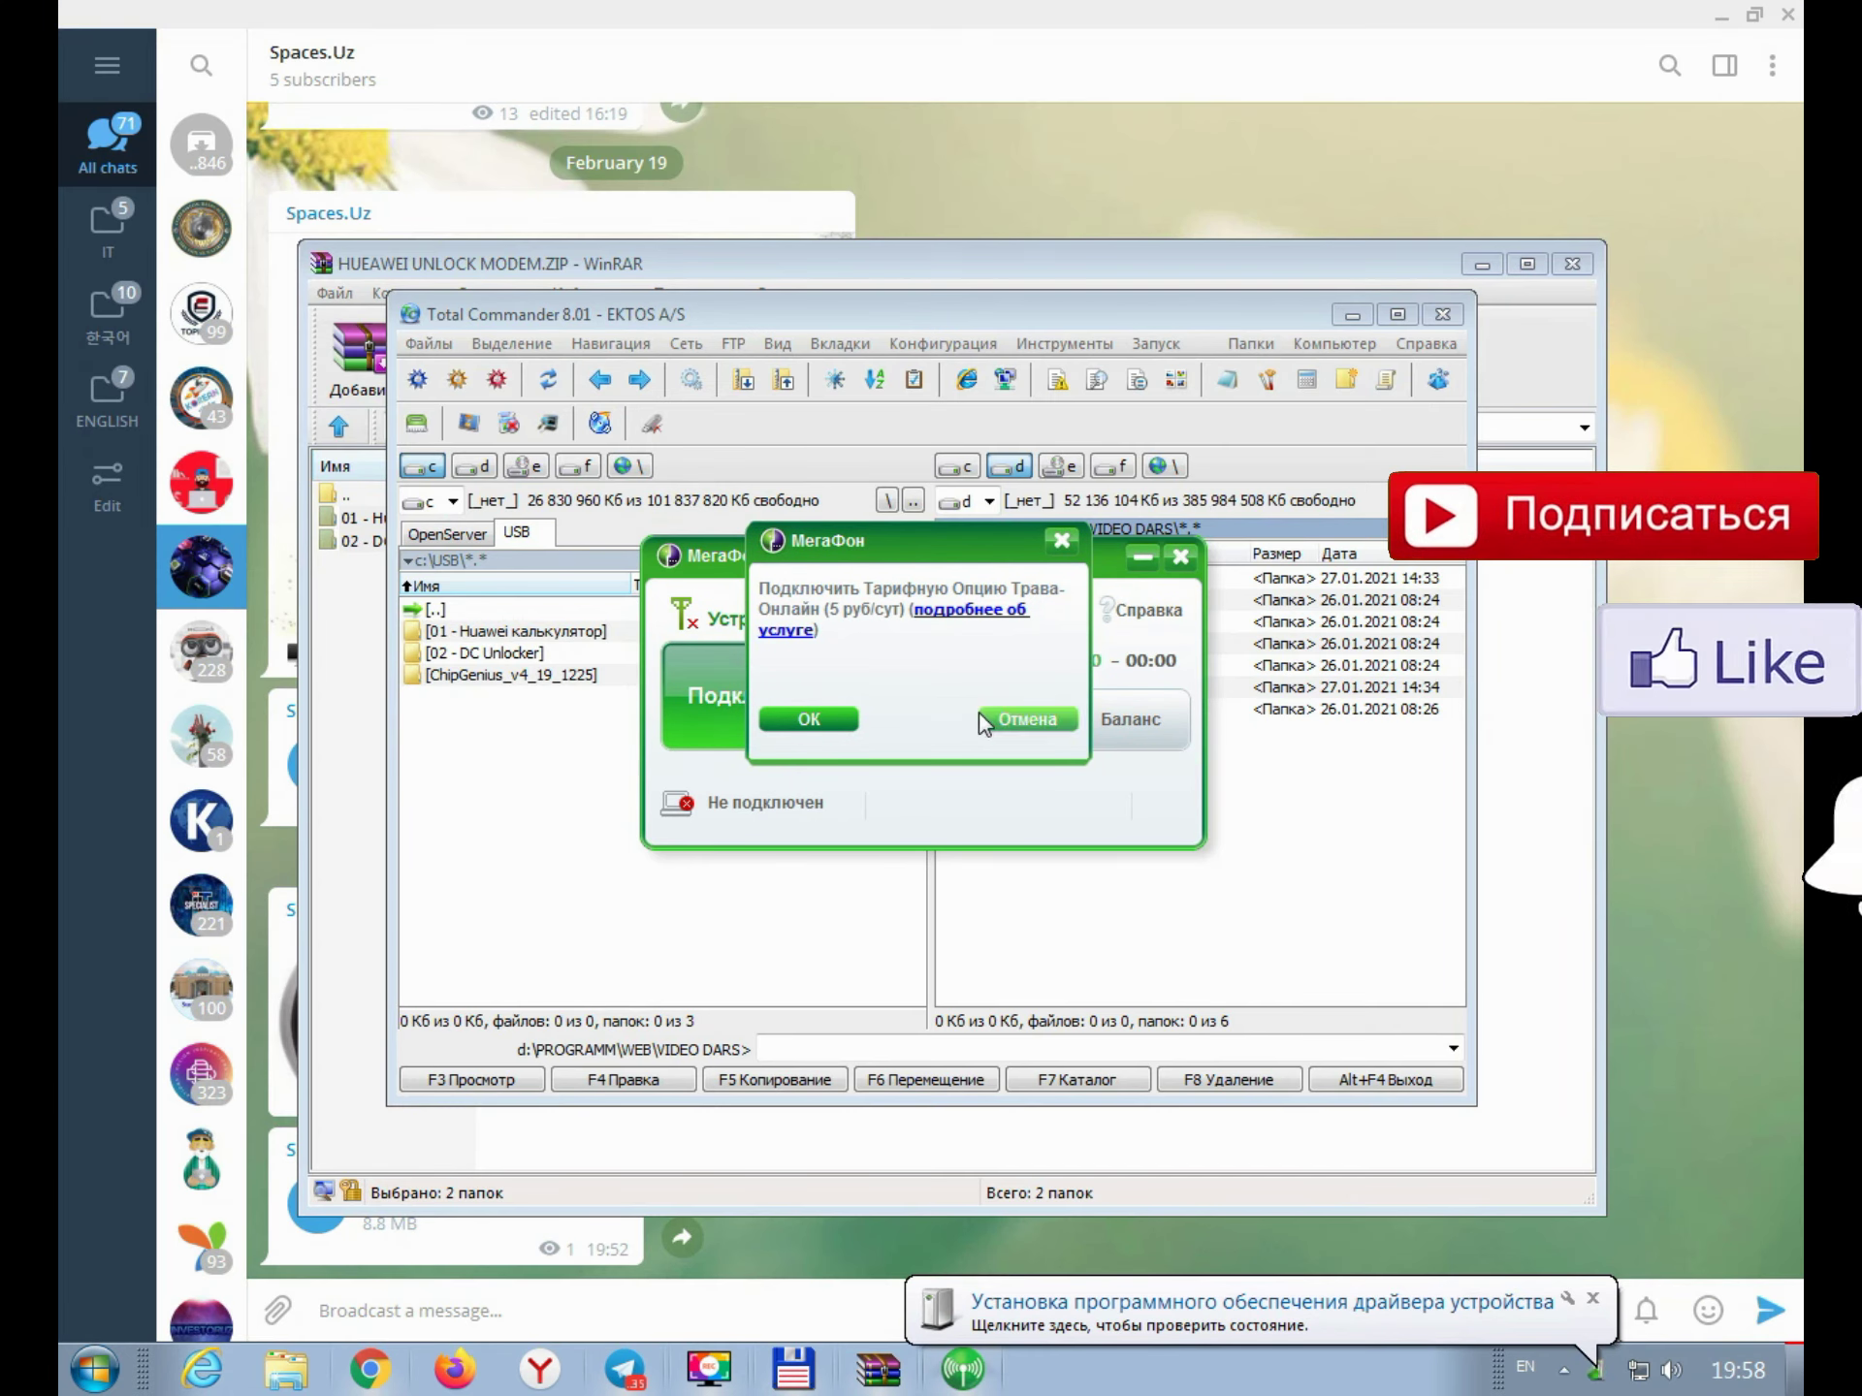
{"action": "left_click", "coordinate": [1033, 719]}
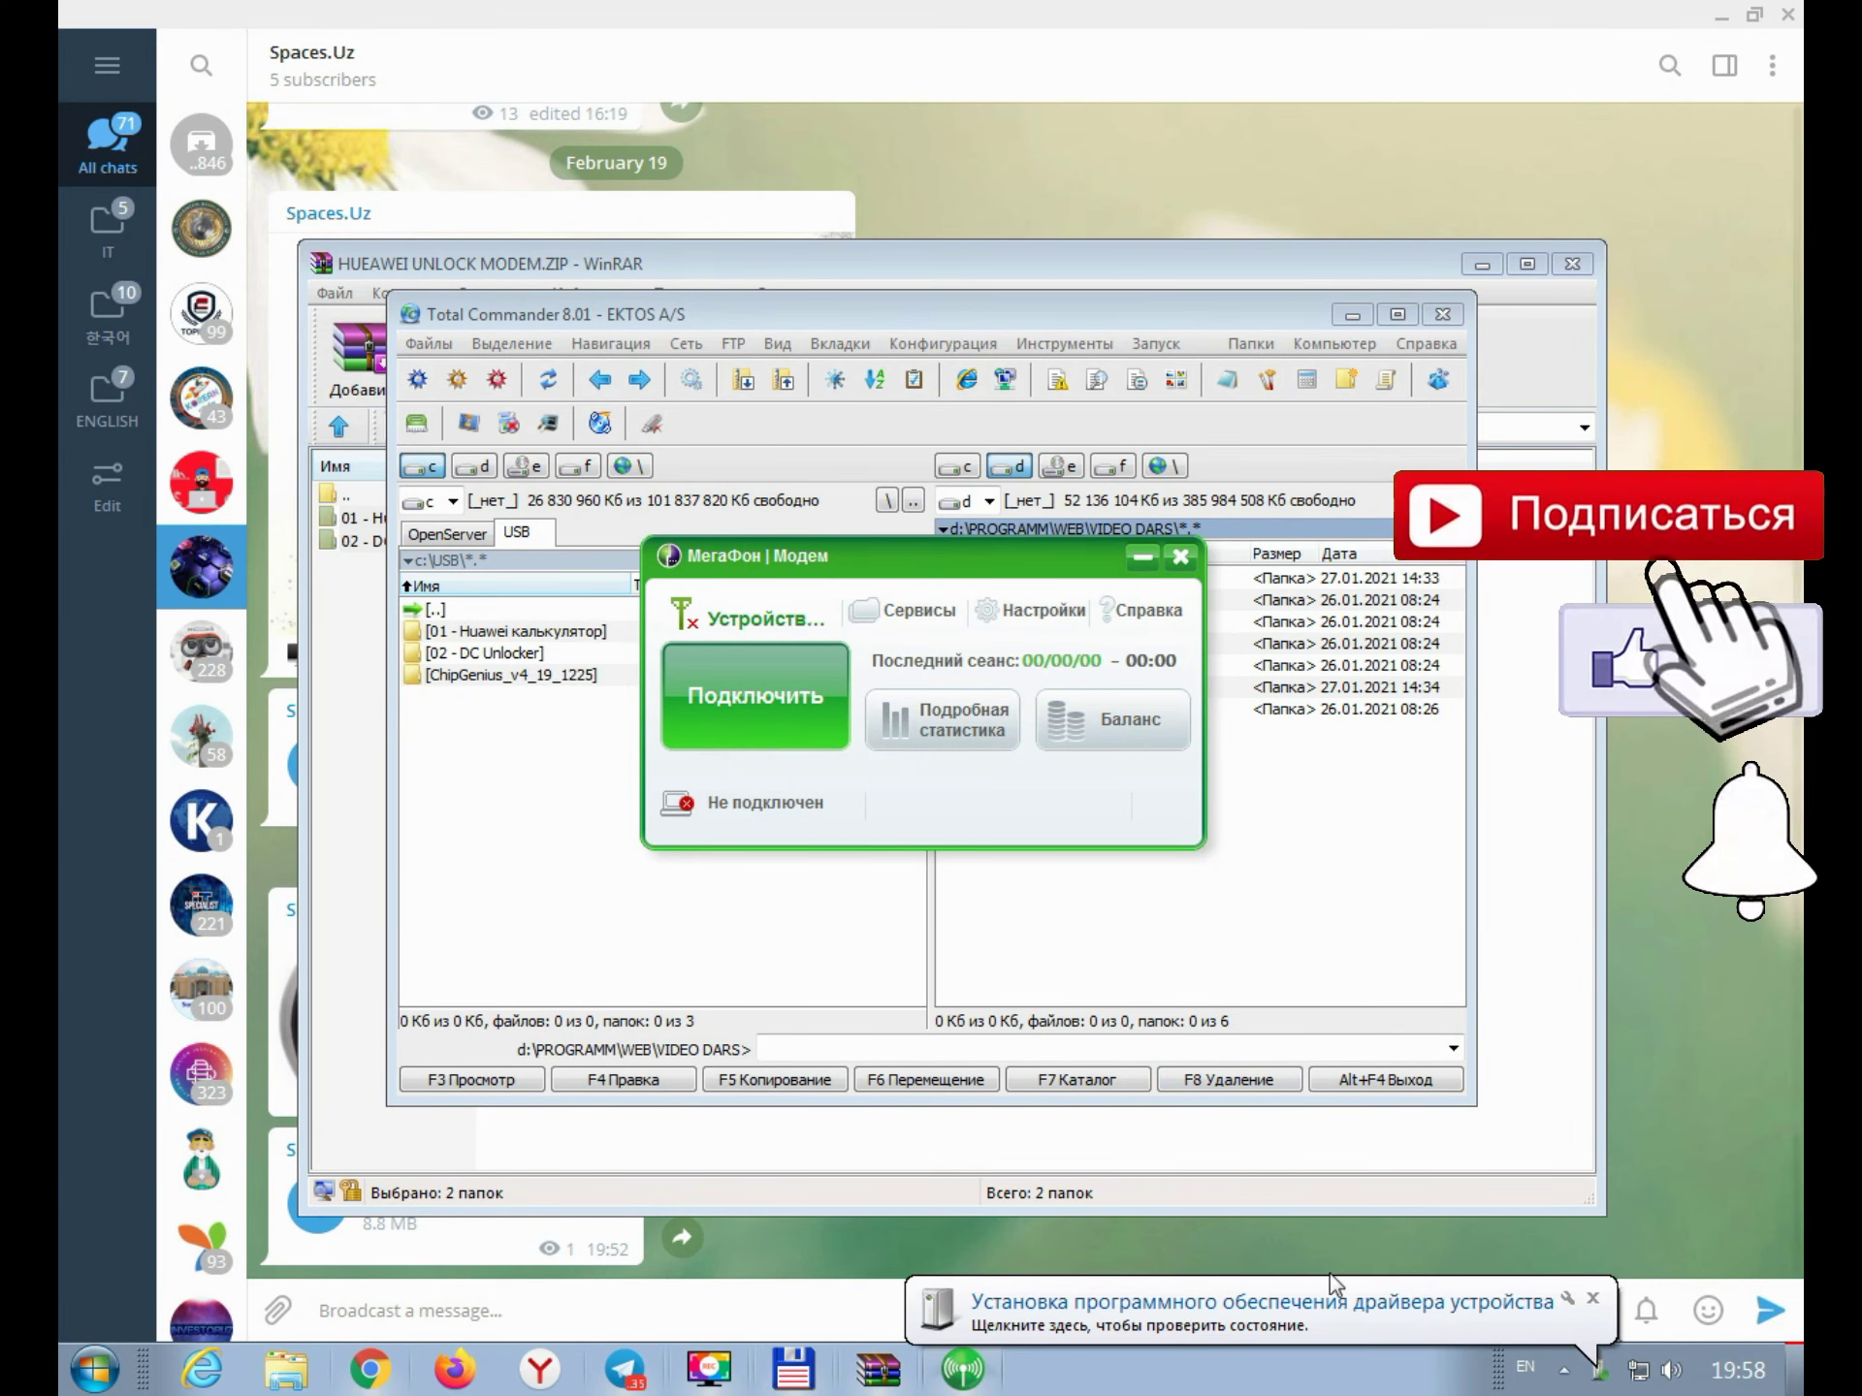
Step: Check the device driver installation details, and close the MegaFon modem program and the driver window
{"action": "left_click", "coordinate": [1321, 1317]}
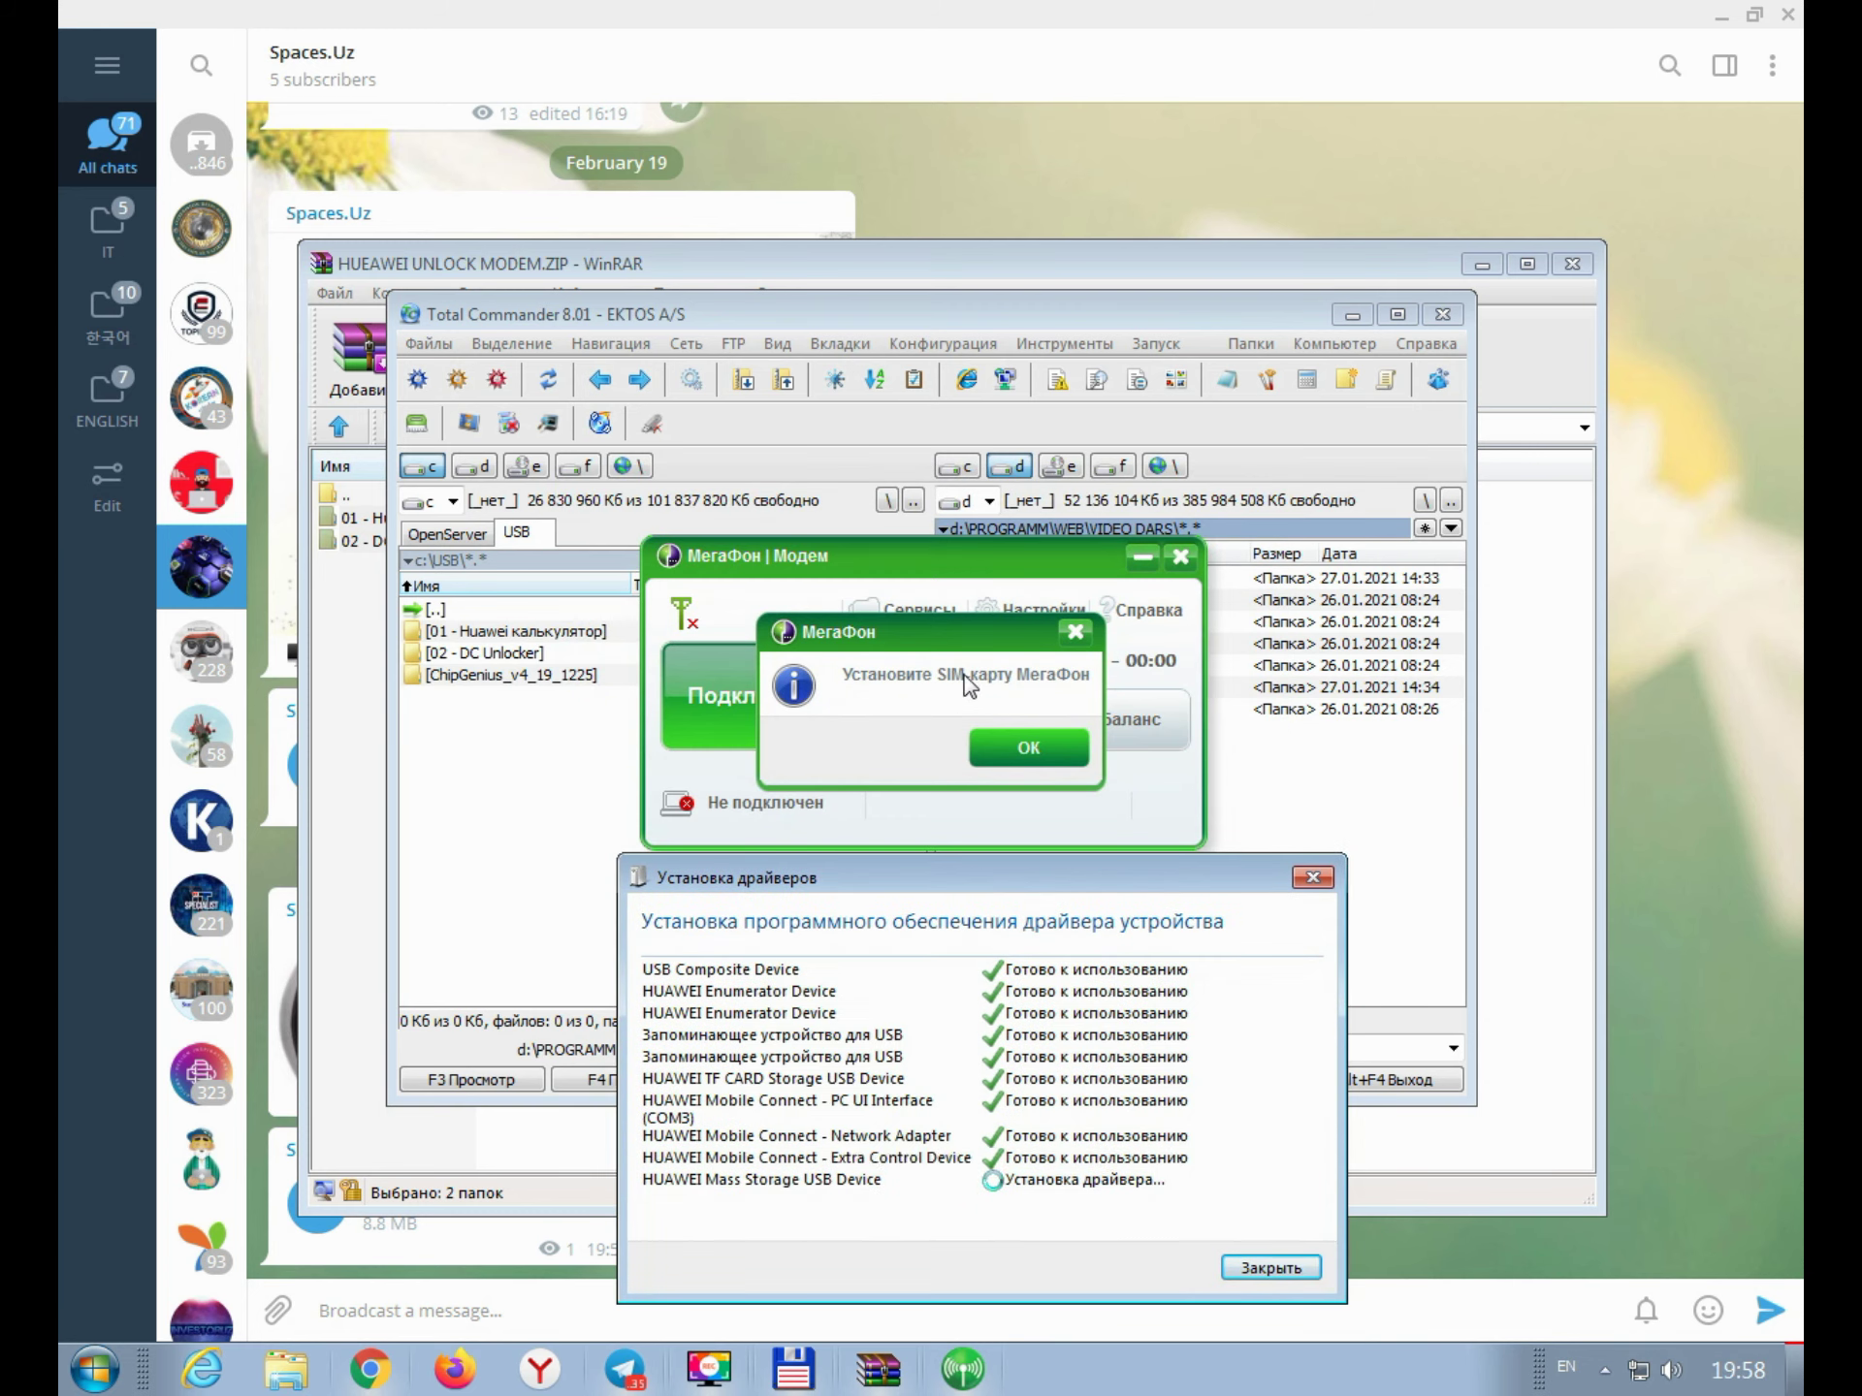
{"action": "left_click", "coordinate": [999, 749]}
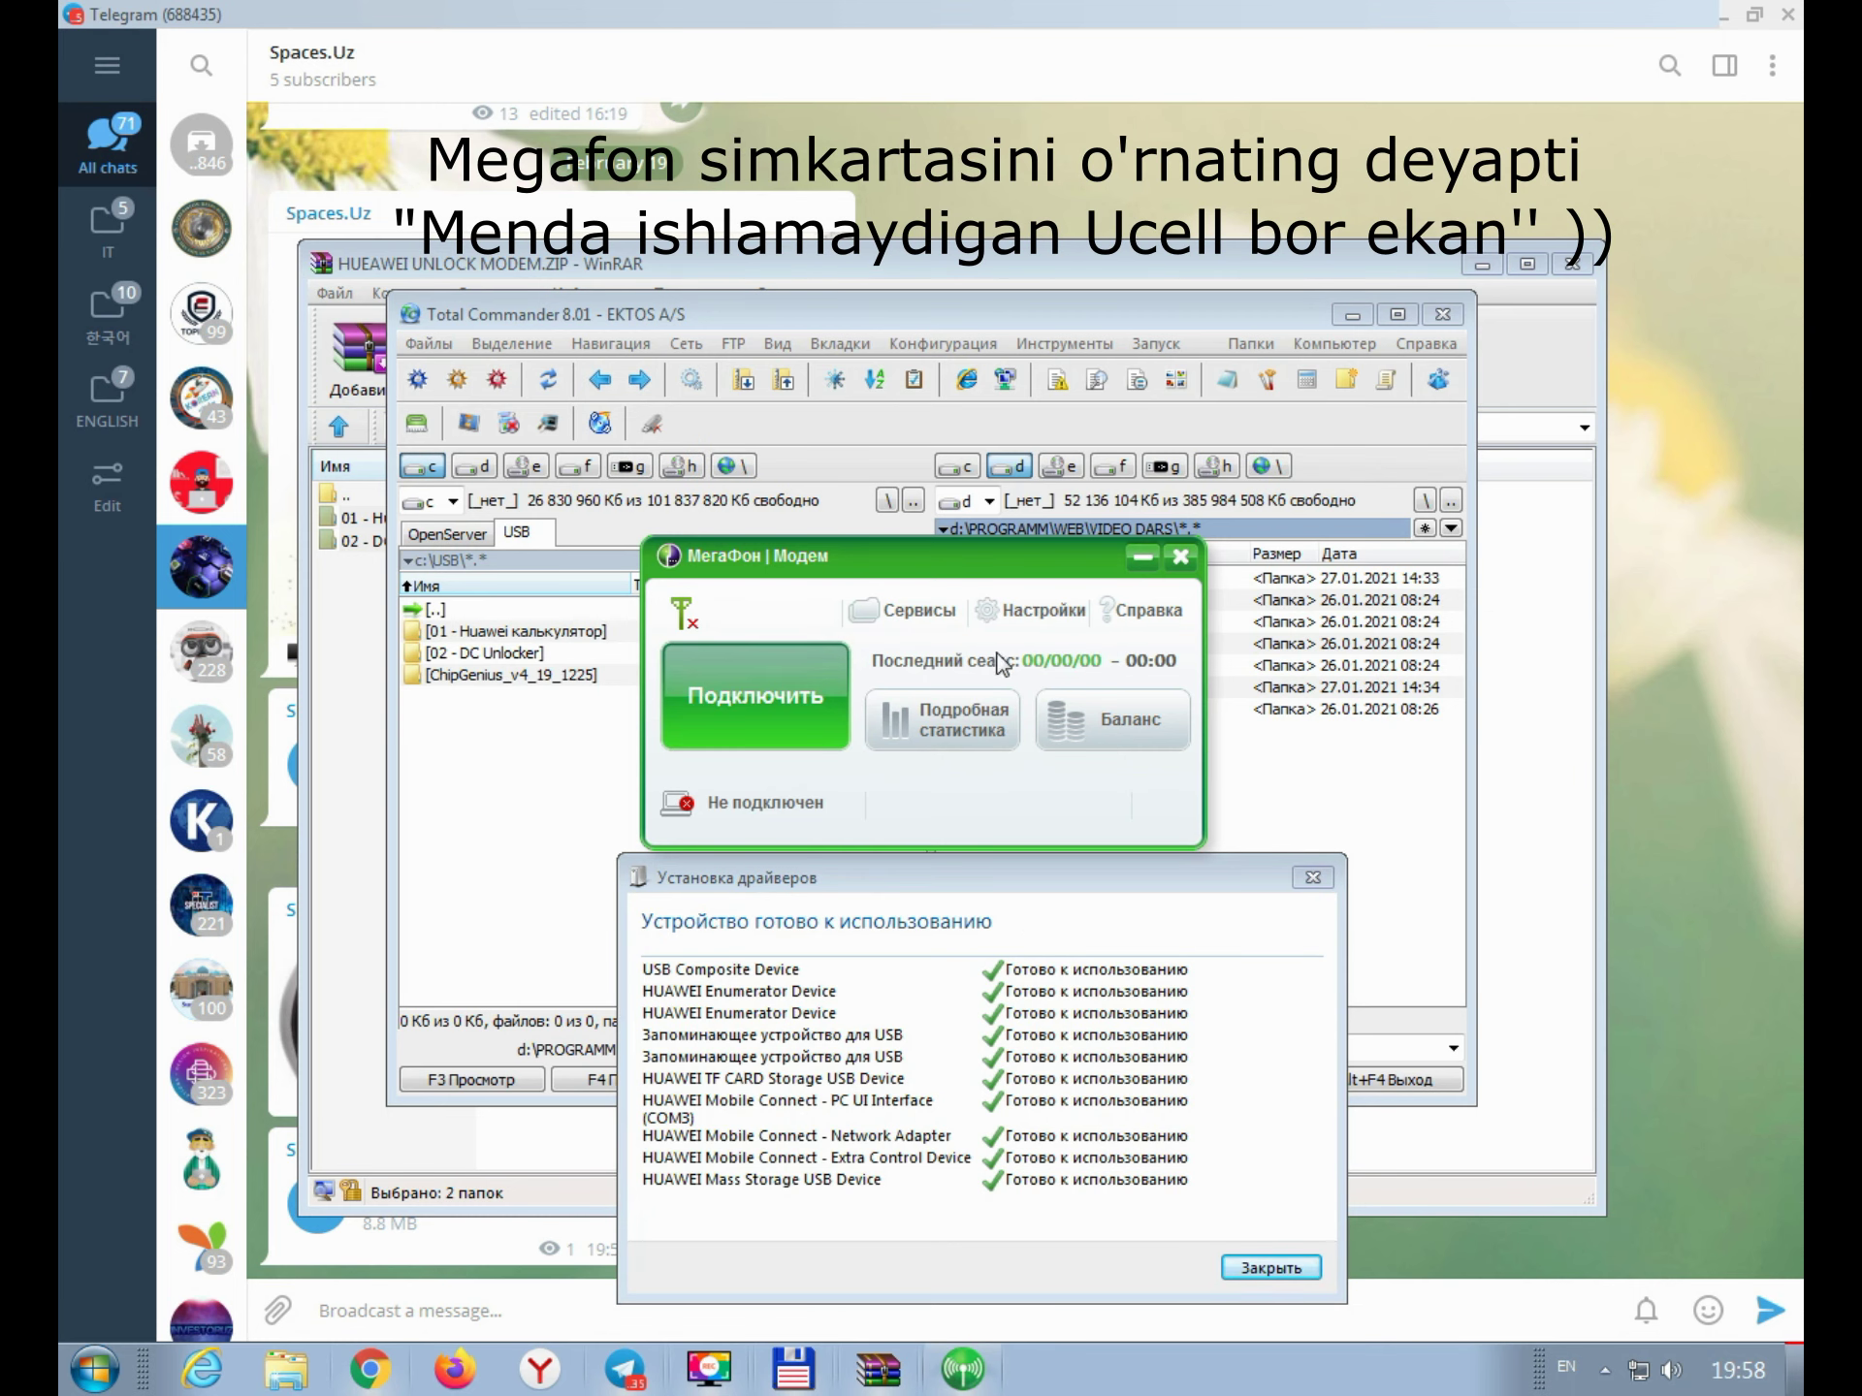
{"action": "left_click", "coordinate": [1181, 557]}
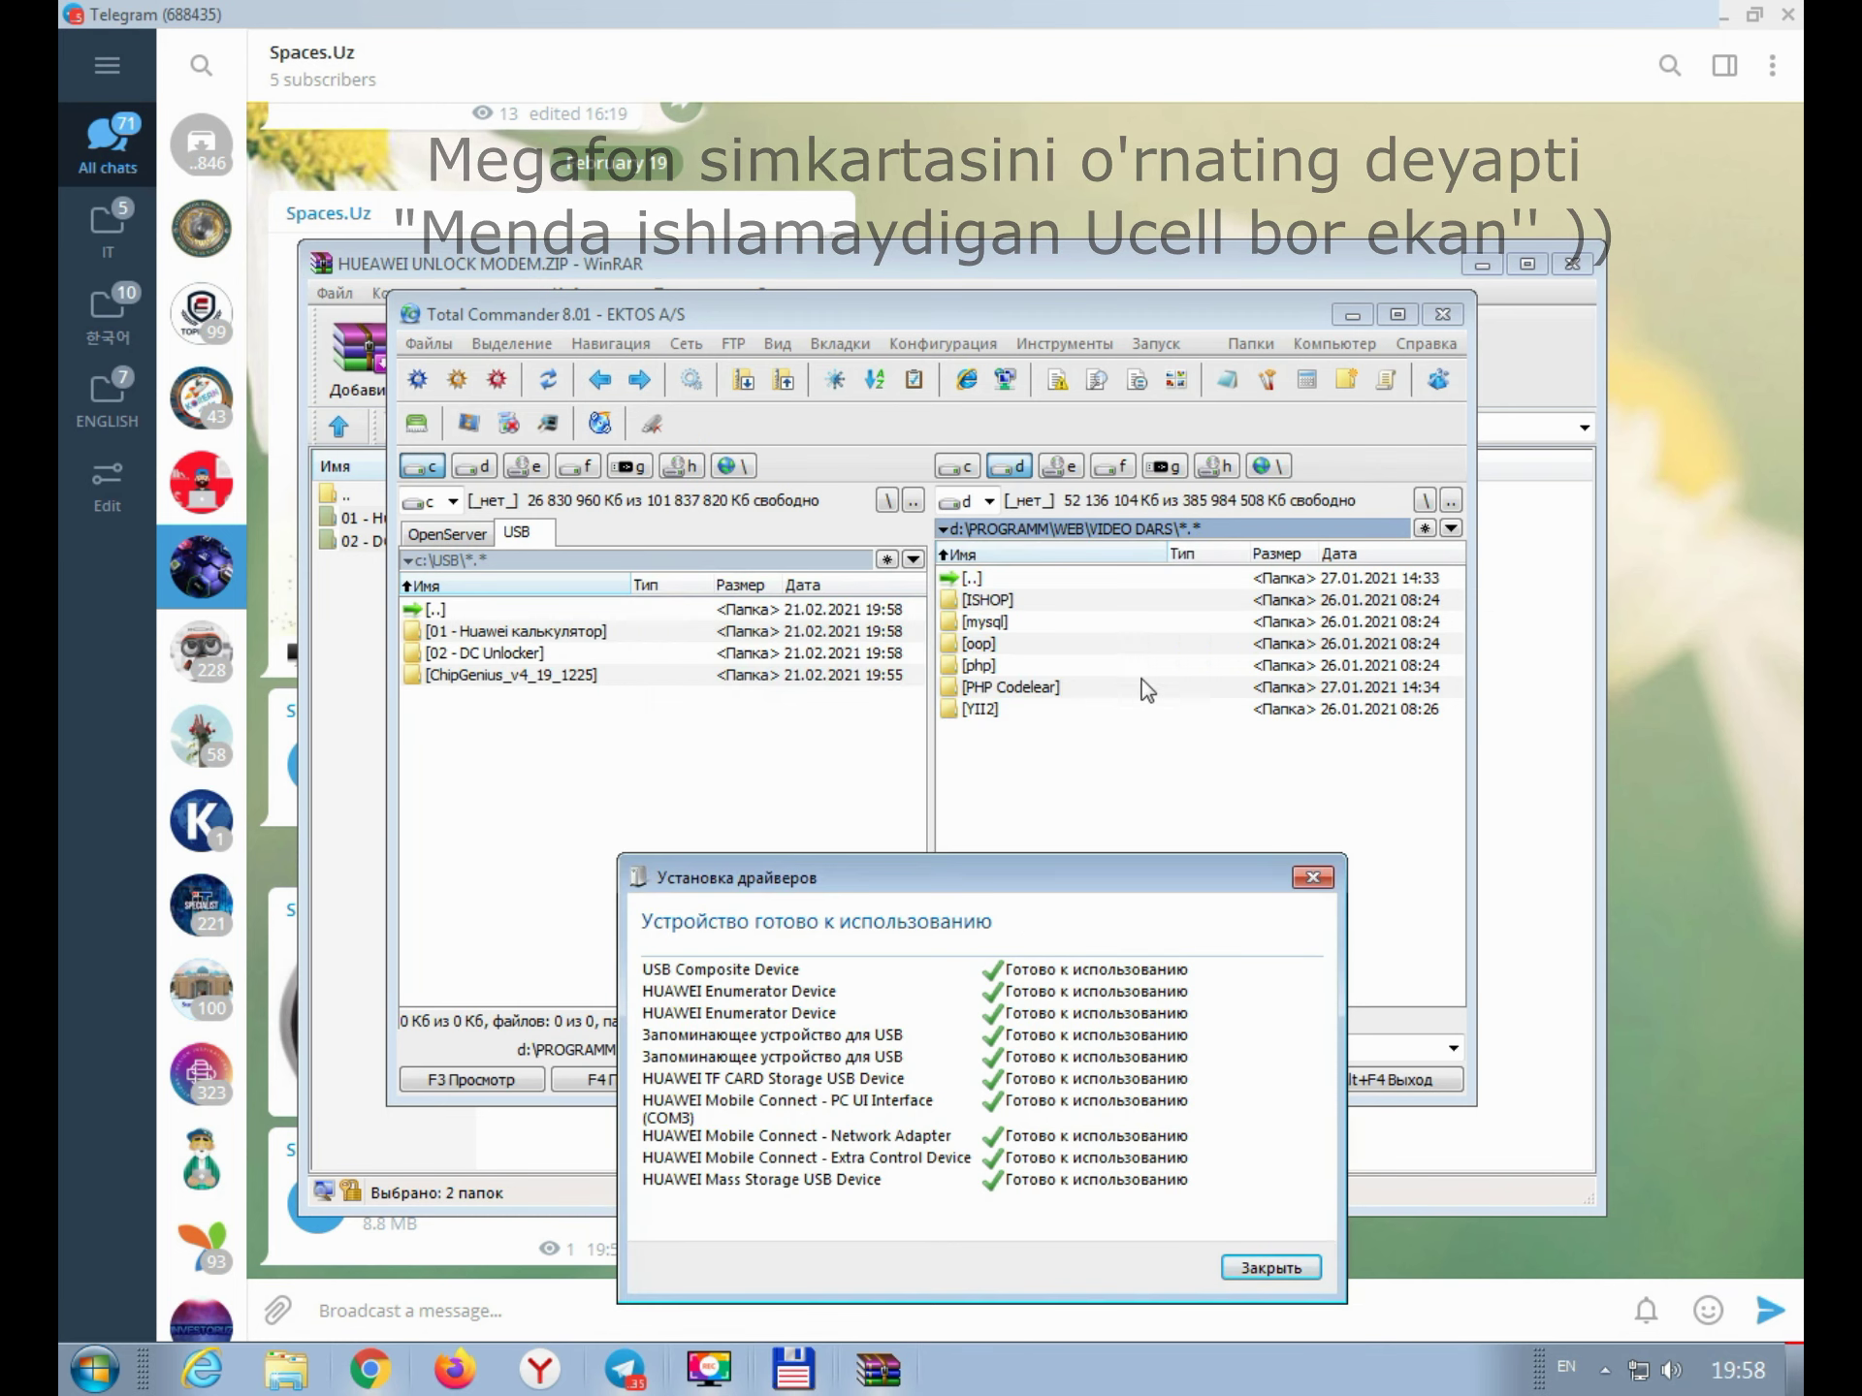
{"action": "left_click_drag", "start_coordinate": [1051, 878], "coordinate": [994, 557]}
{"action": "left_click", "coordinate": [1213, 946]}
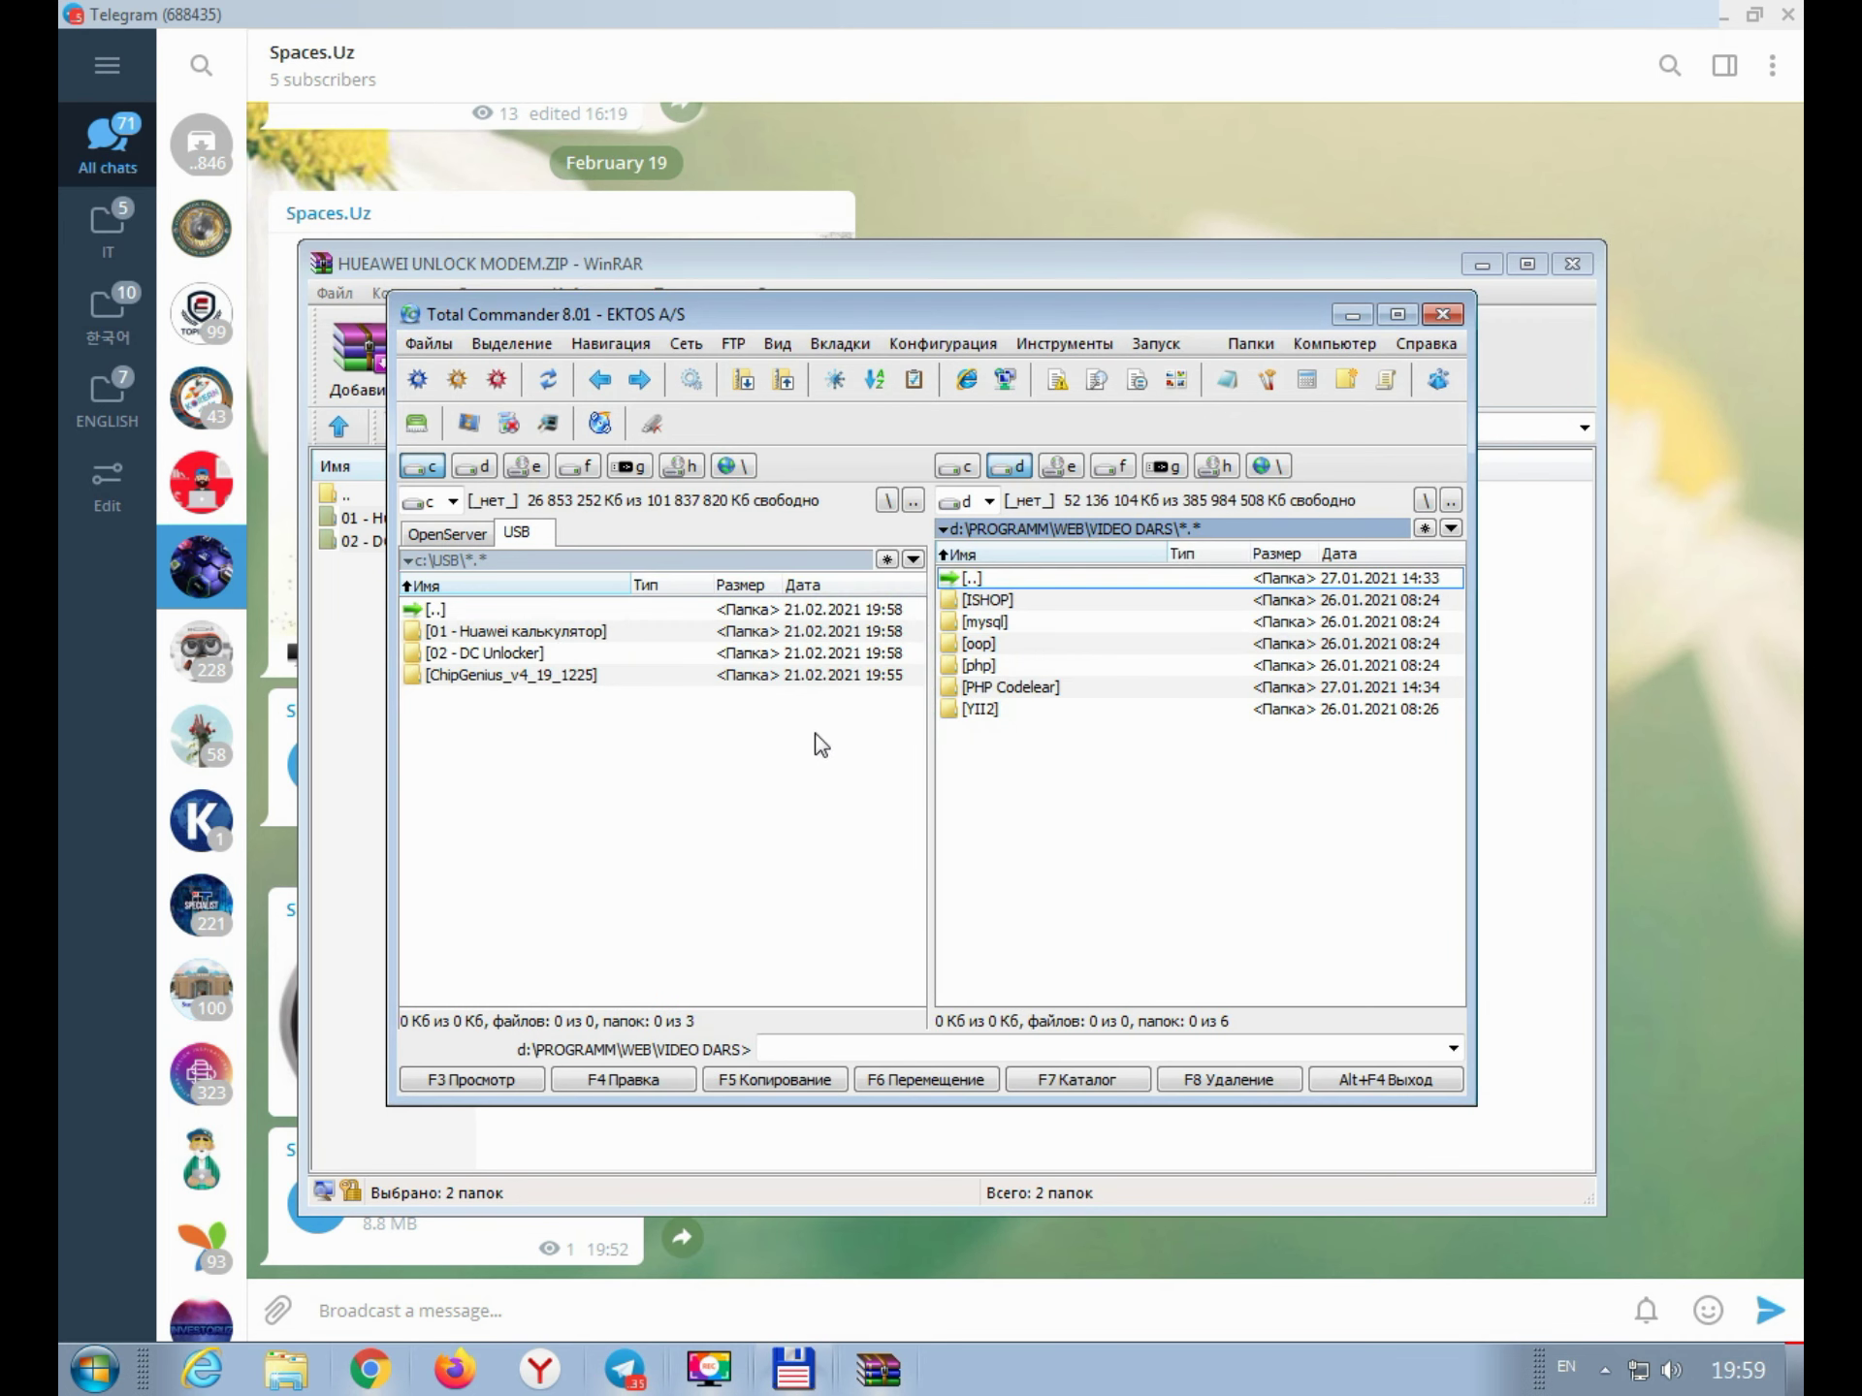
Step: Launch dc-unlocker2client_1.00.1390 from the 02 - DC Unlocker folder and detect the connected Huawei modem
{"action": "double_click", "coordinate": [514, 655]}
{"action": "double_click", "coordinate": [462, 698]}
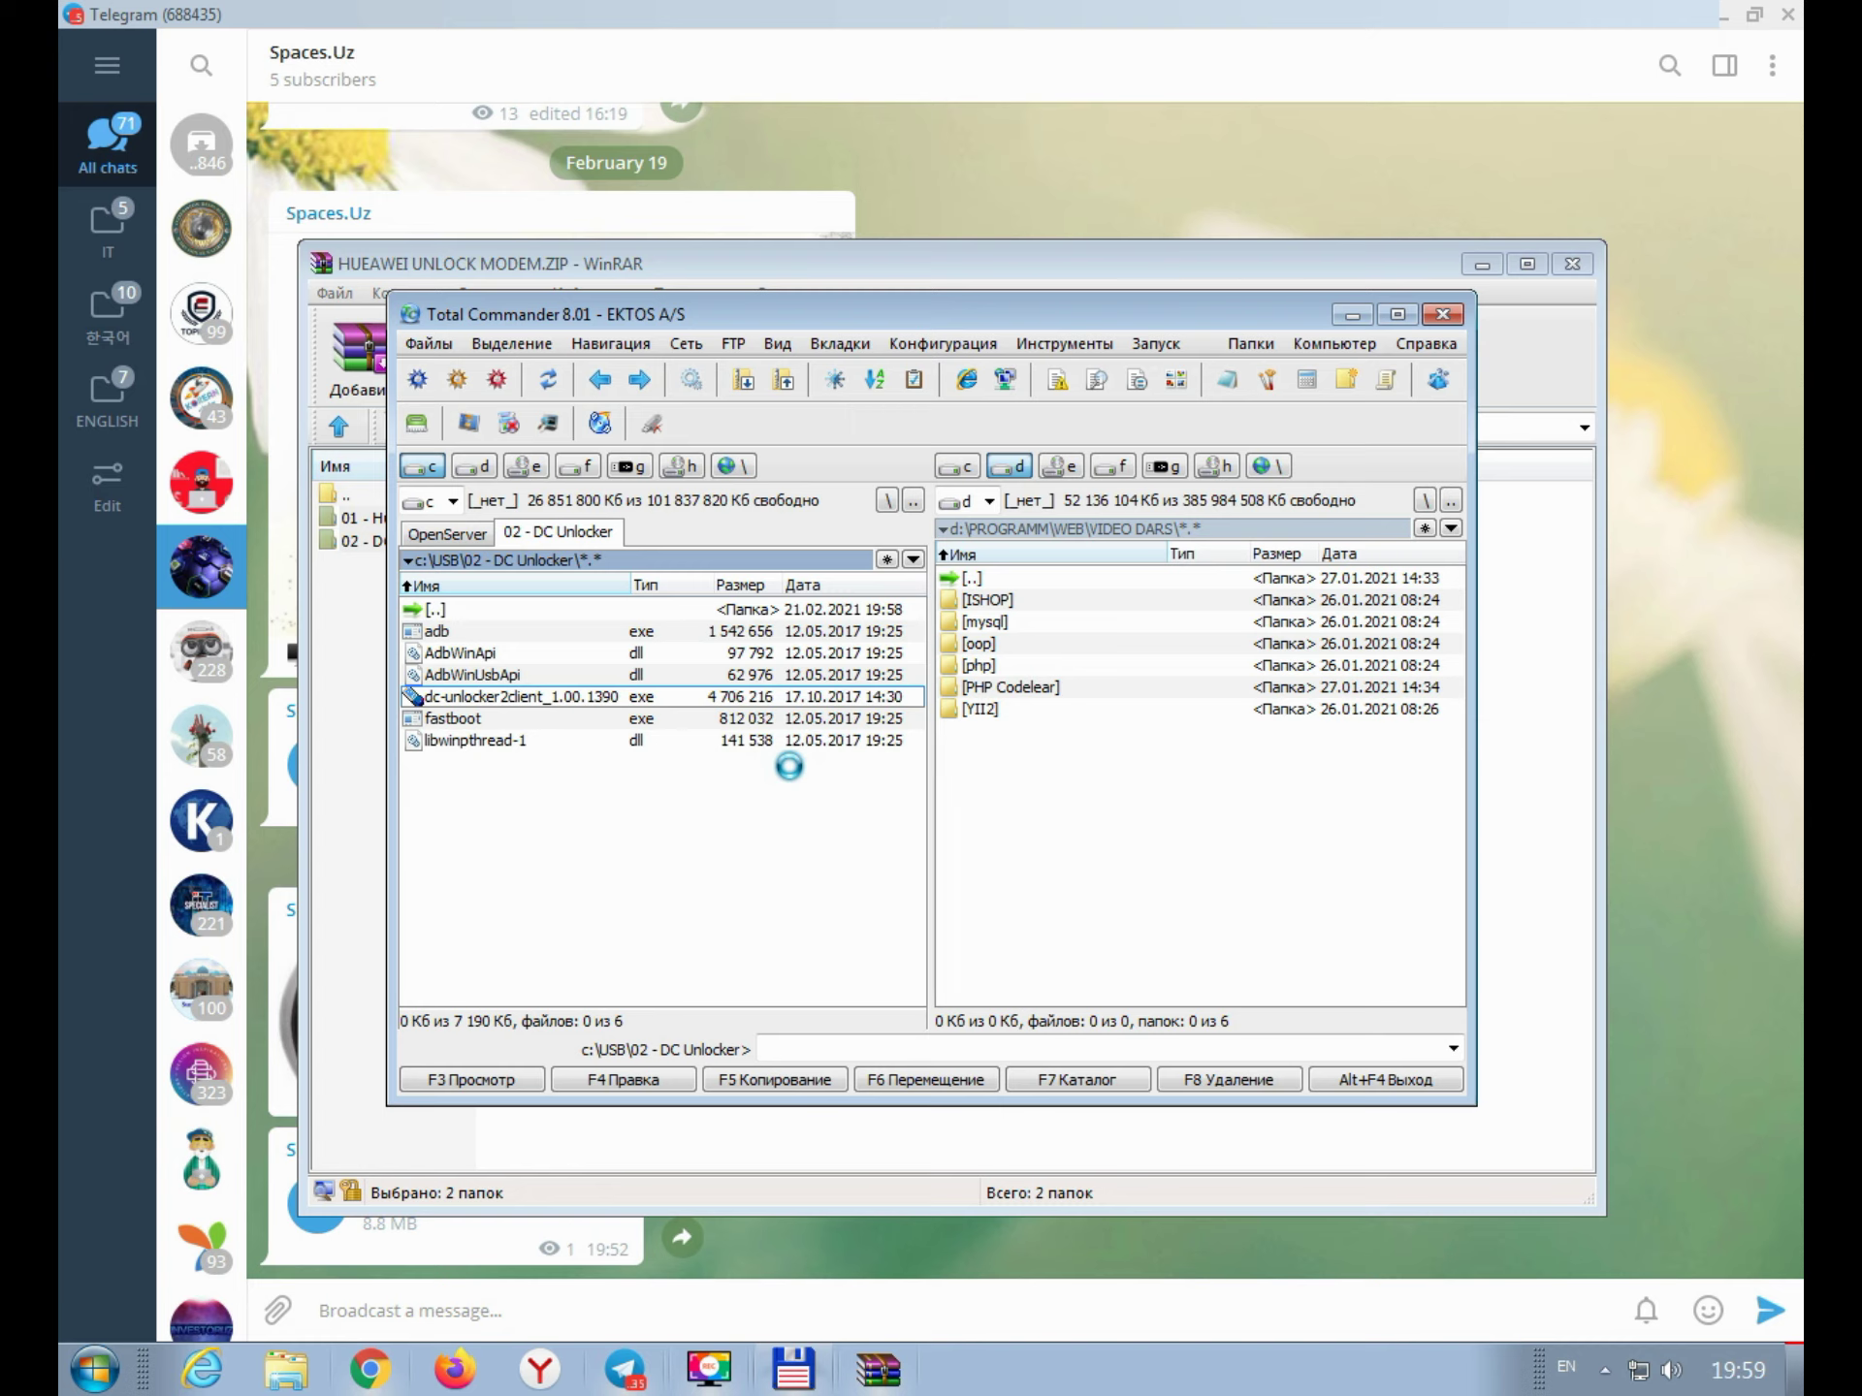
{"action": "left_click", "coordinate": [1014, 696]}
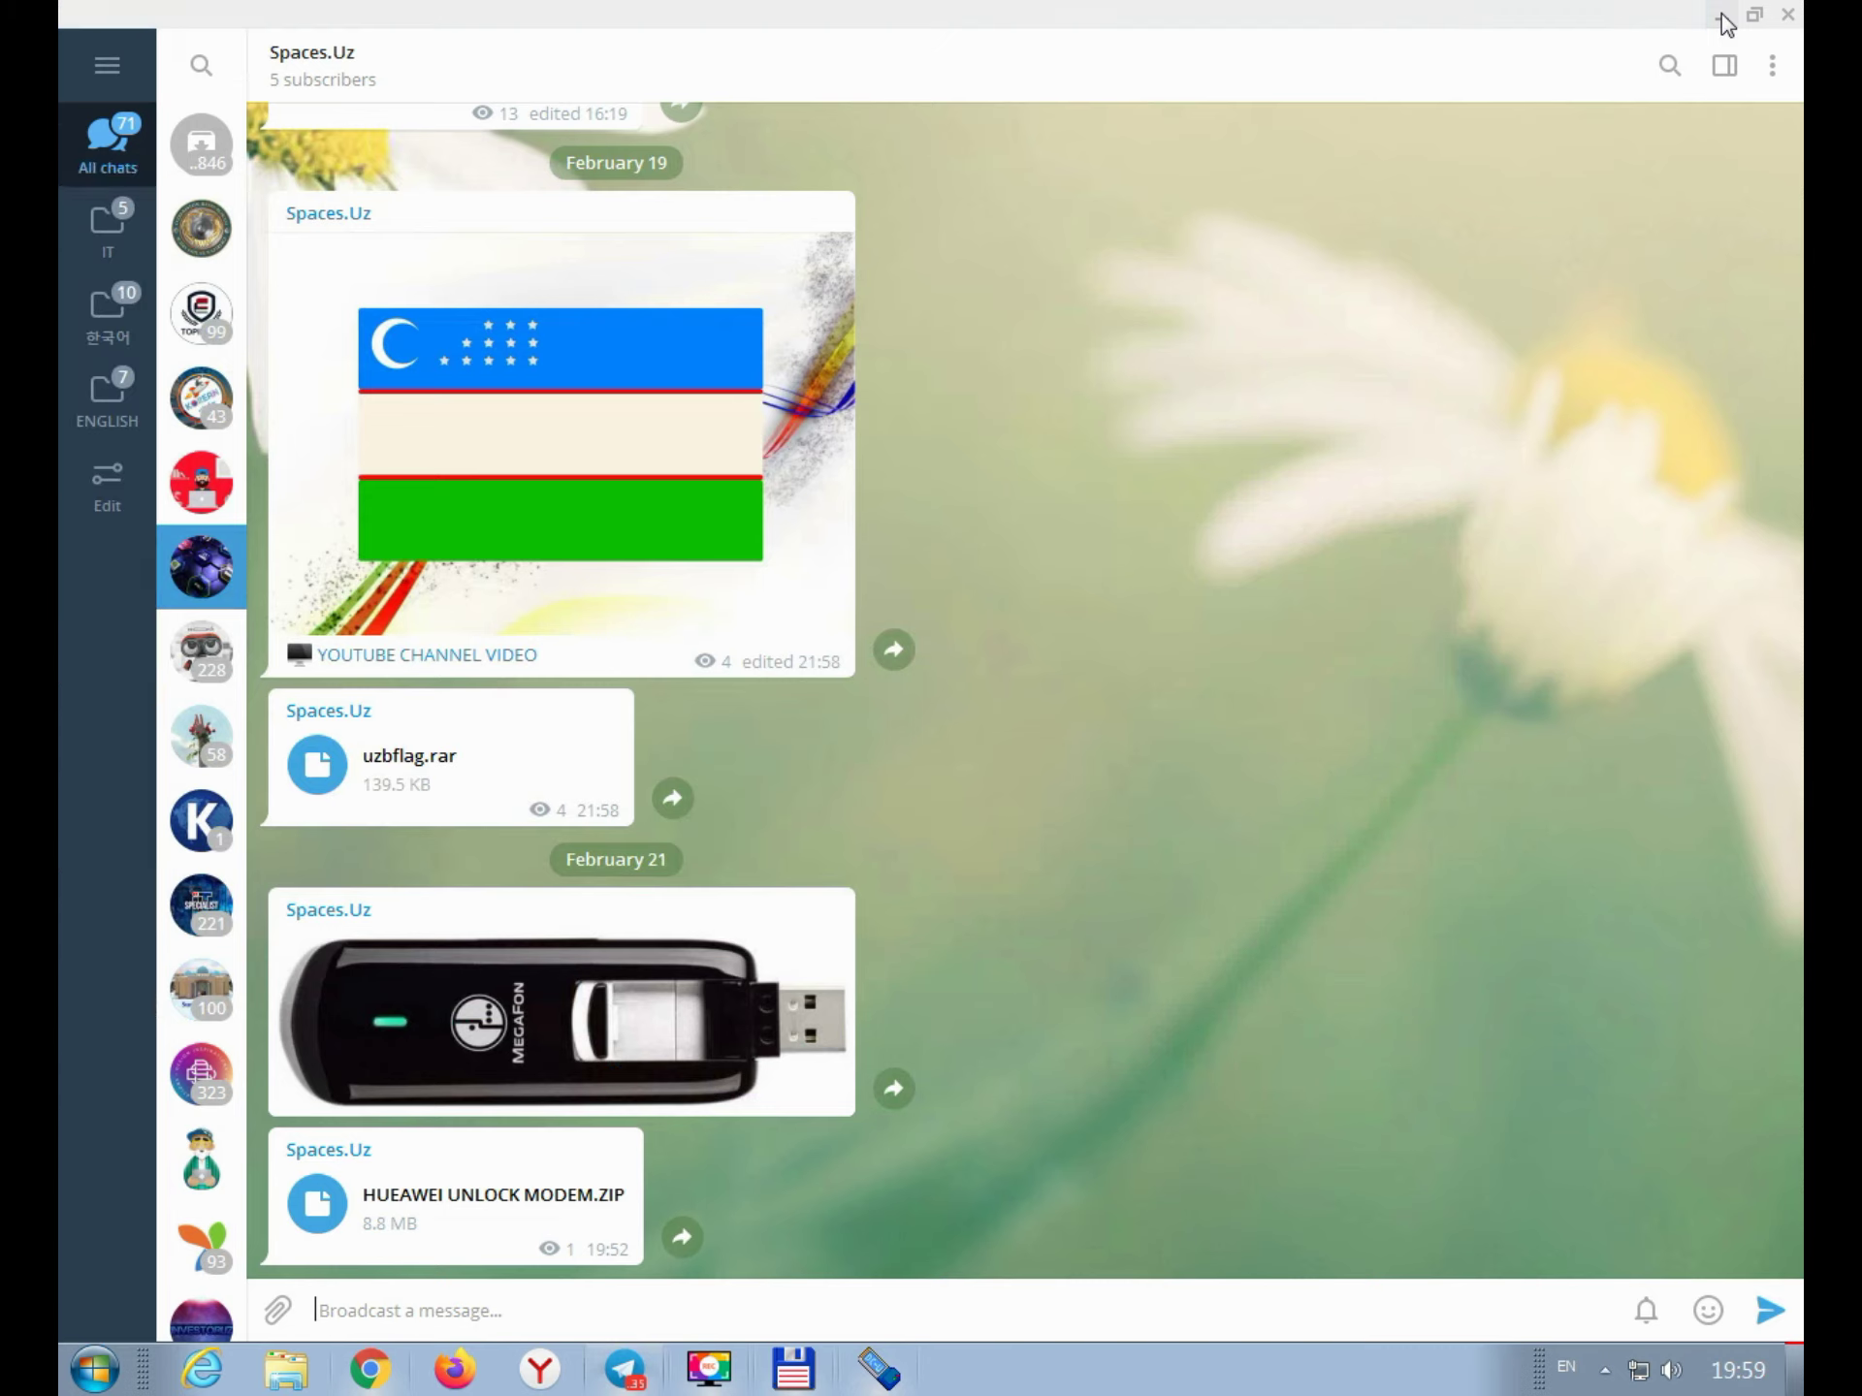
{"action": "left_click", "coordinate": [1724, 15]}
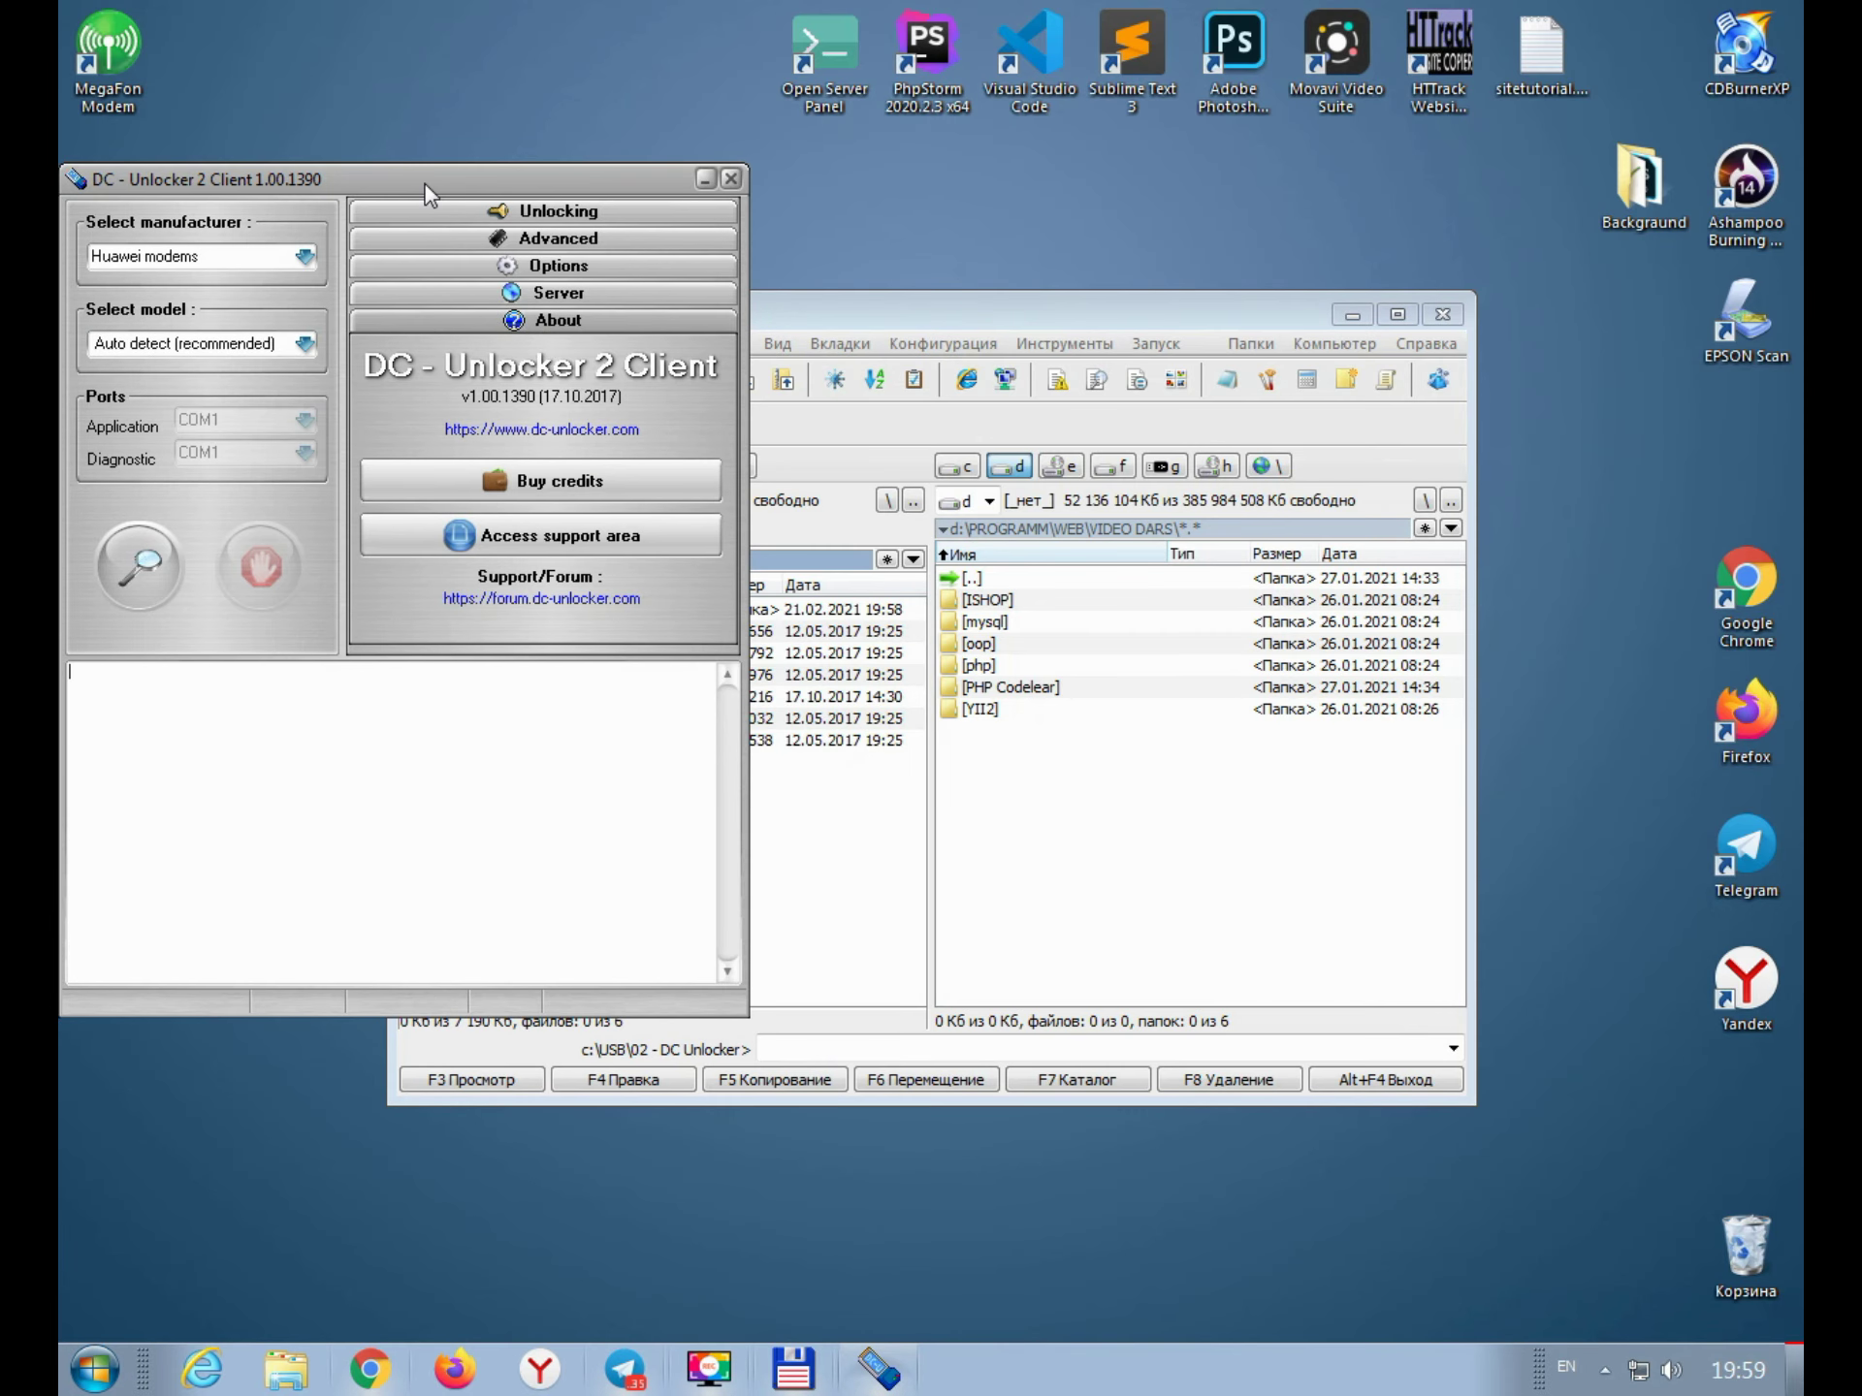
{"action": "left_click_drag", "start_coordinate": [425, 185], "coordinate": [1016, 174]}
{"action": "left_click", "coordinate": [715, 563]}
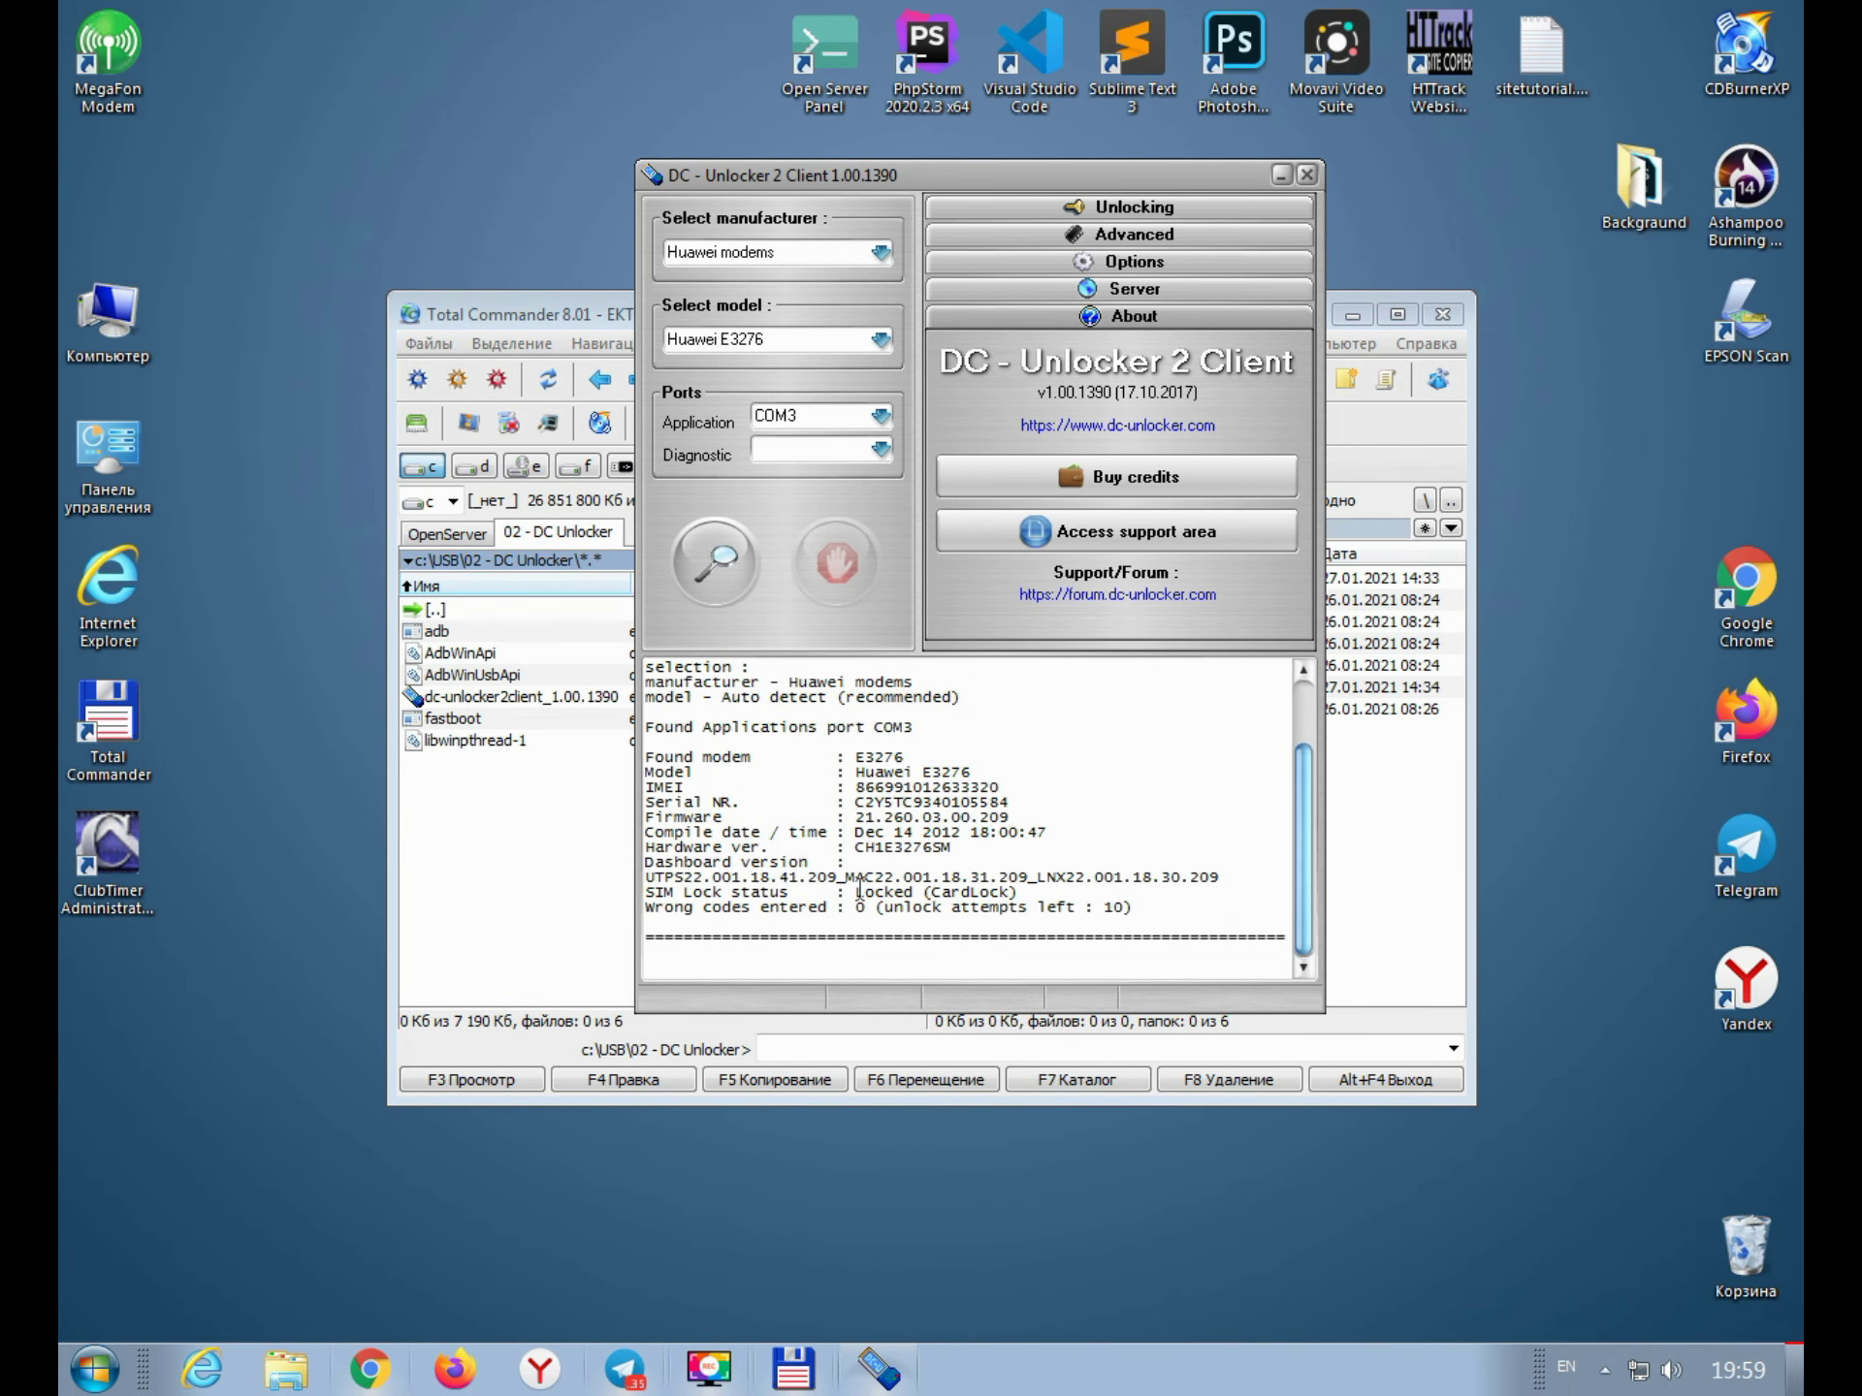
Step: Review the SIM lock status and modem model in the detection log, and copy the modem's IMEI
{"action": "left_click_drag", "start_coordinate": [859, 893], "coordinate": [1028, 893]}
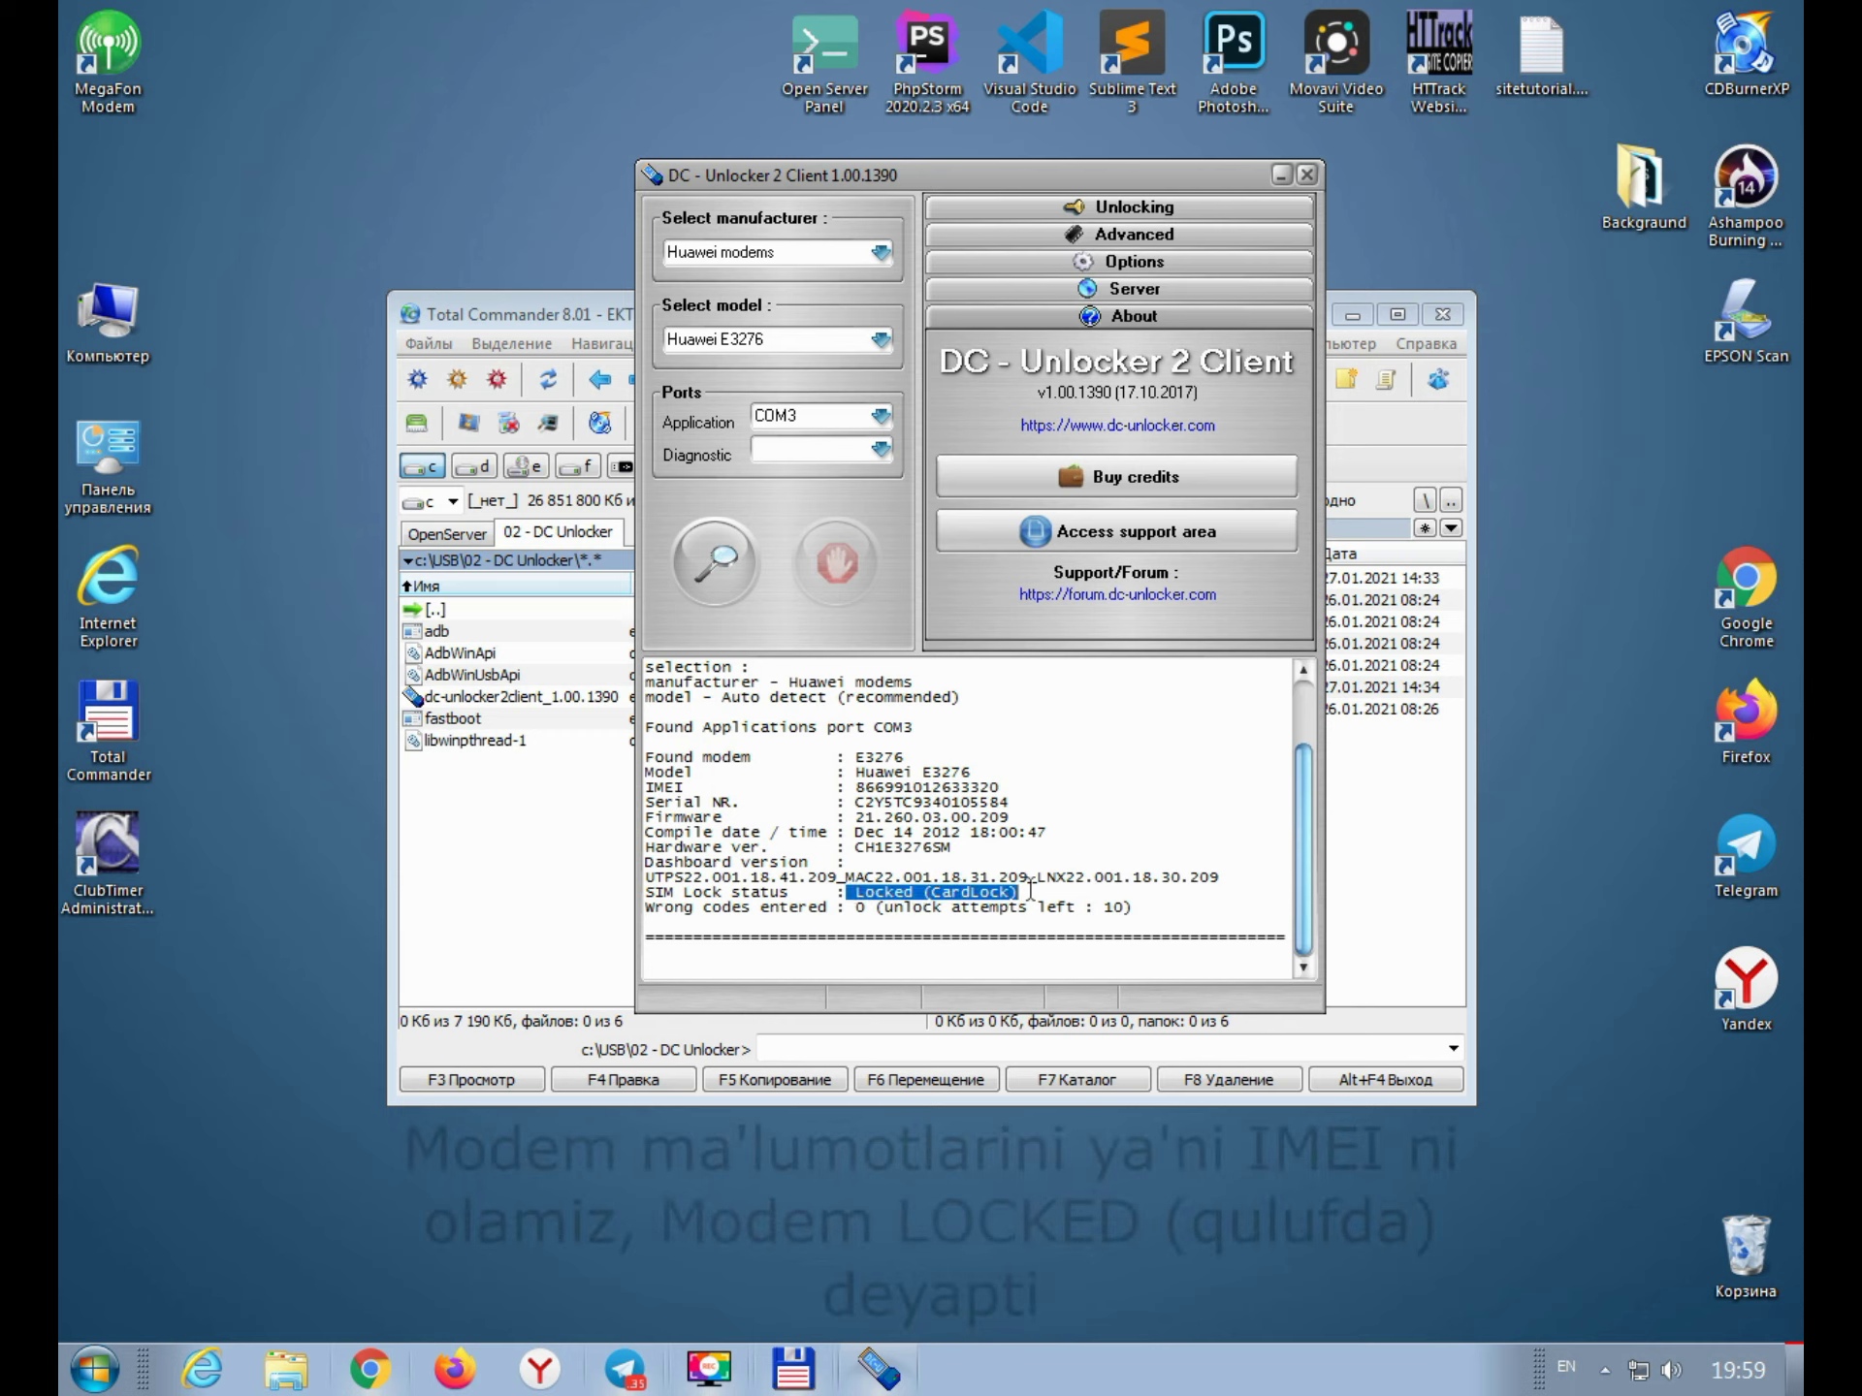
{"action": "left_click_drag", "start_coordinate": [855, 757], "coordinate": [943, 758]}
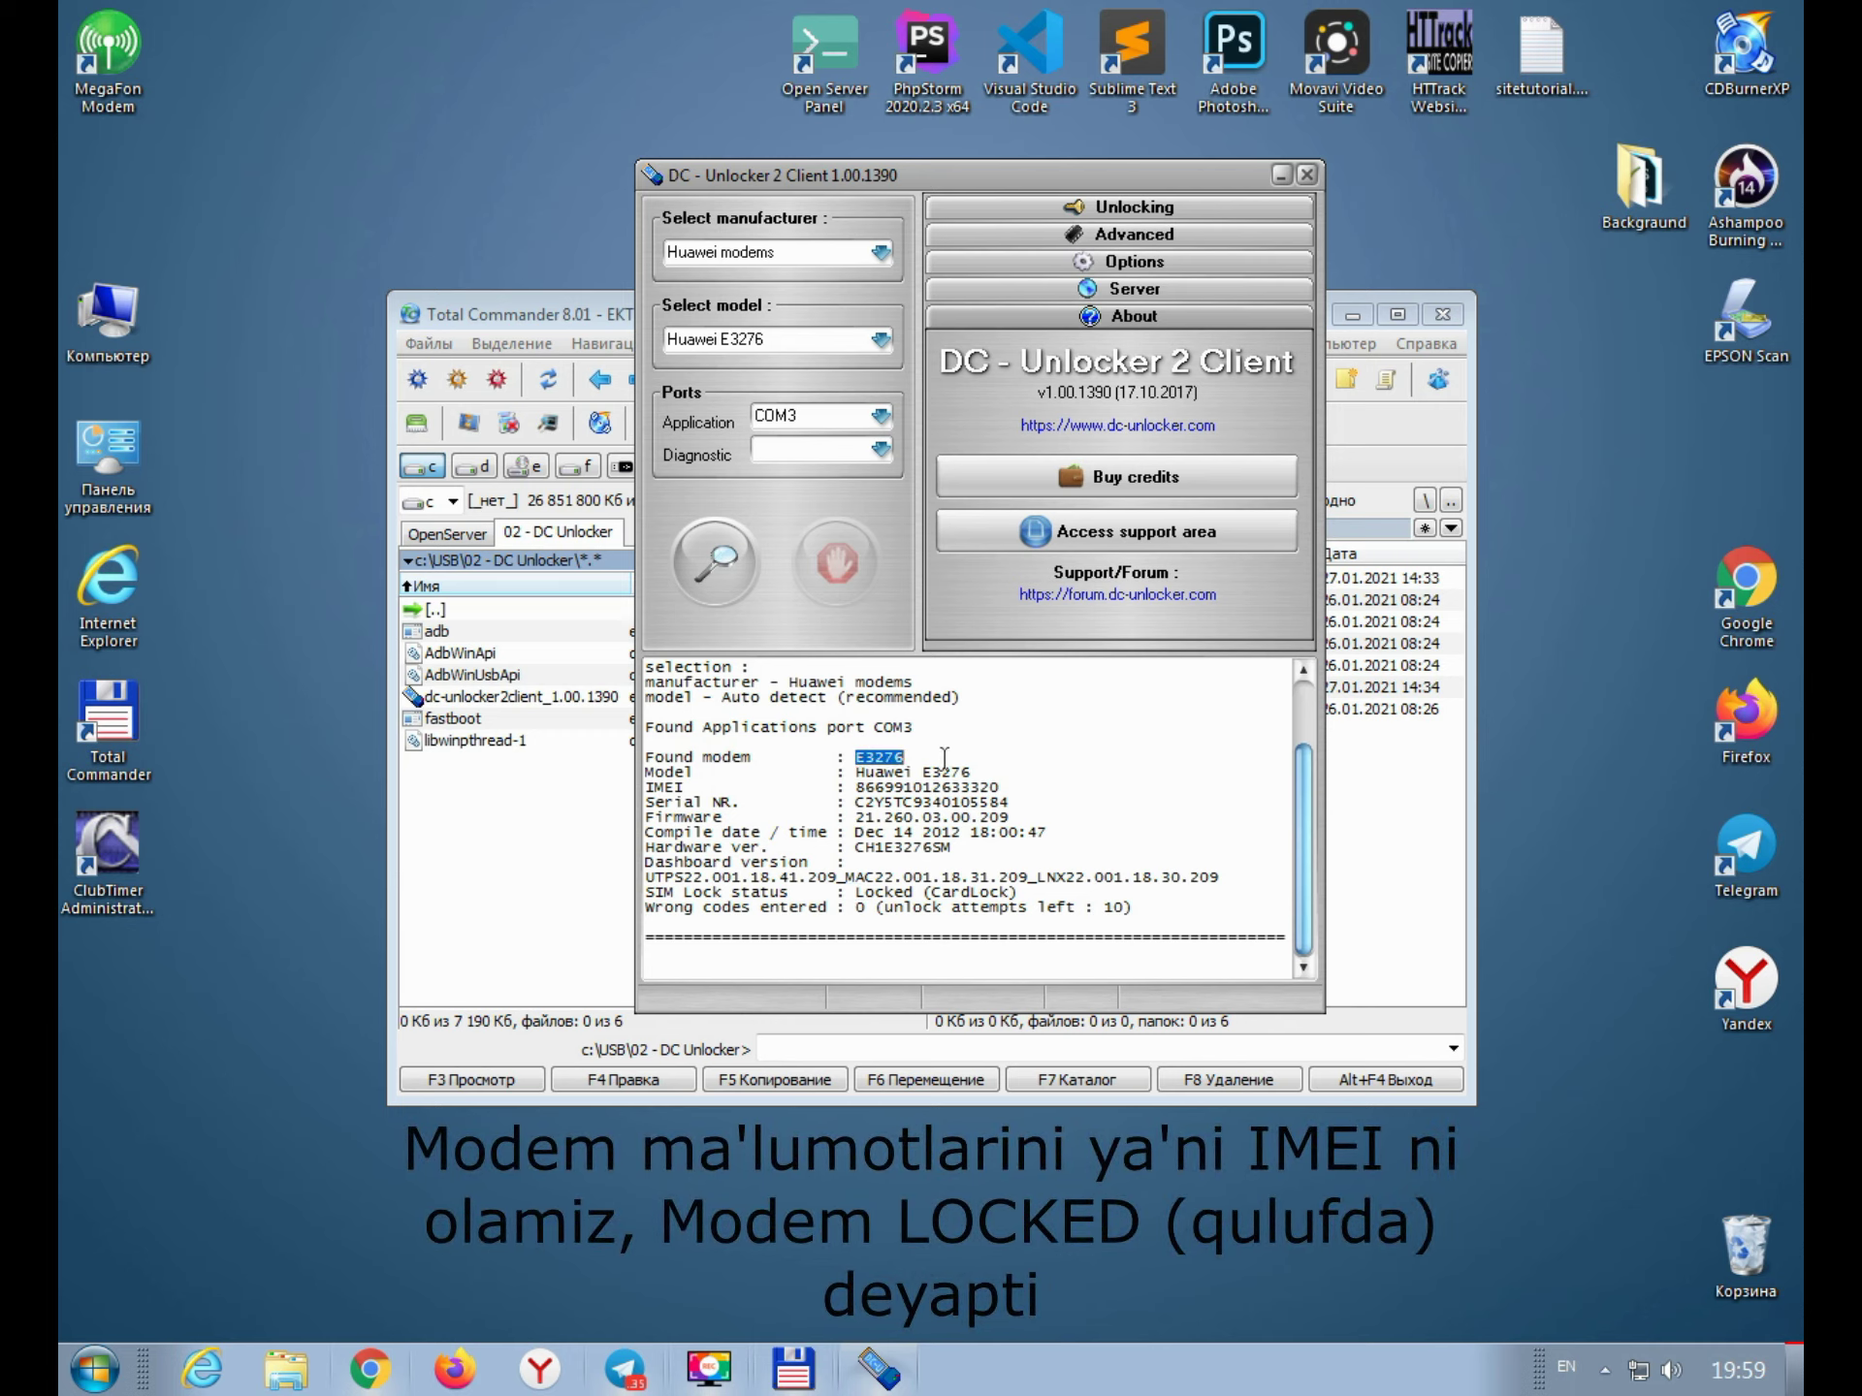
{"action": "double_click", "coordinate": [860, 786]}
{"action": "left_click", "coordinate": [859, 786]}
{"action": "double_click", "coordinate": [859, 787]}
{"action": "right_click", "coordinate": [884, 787]}
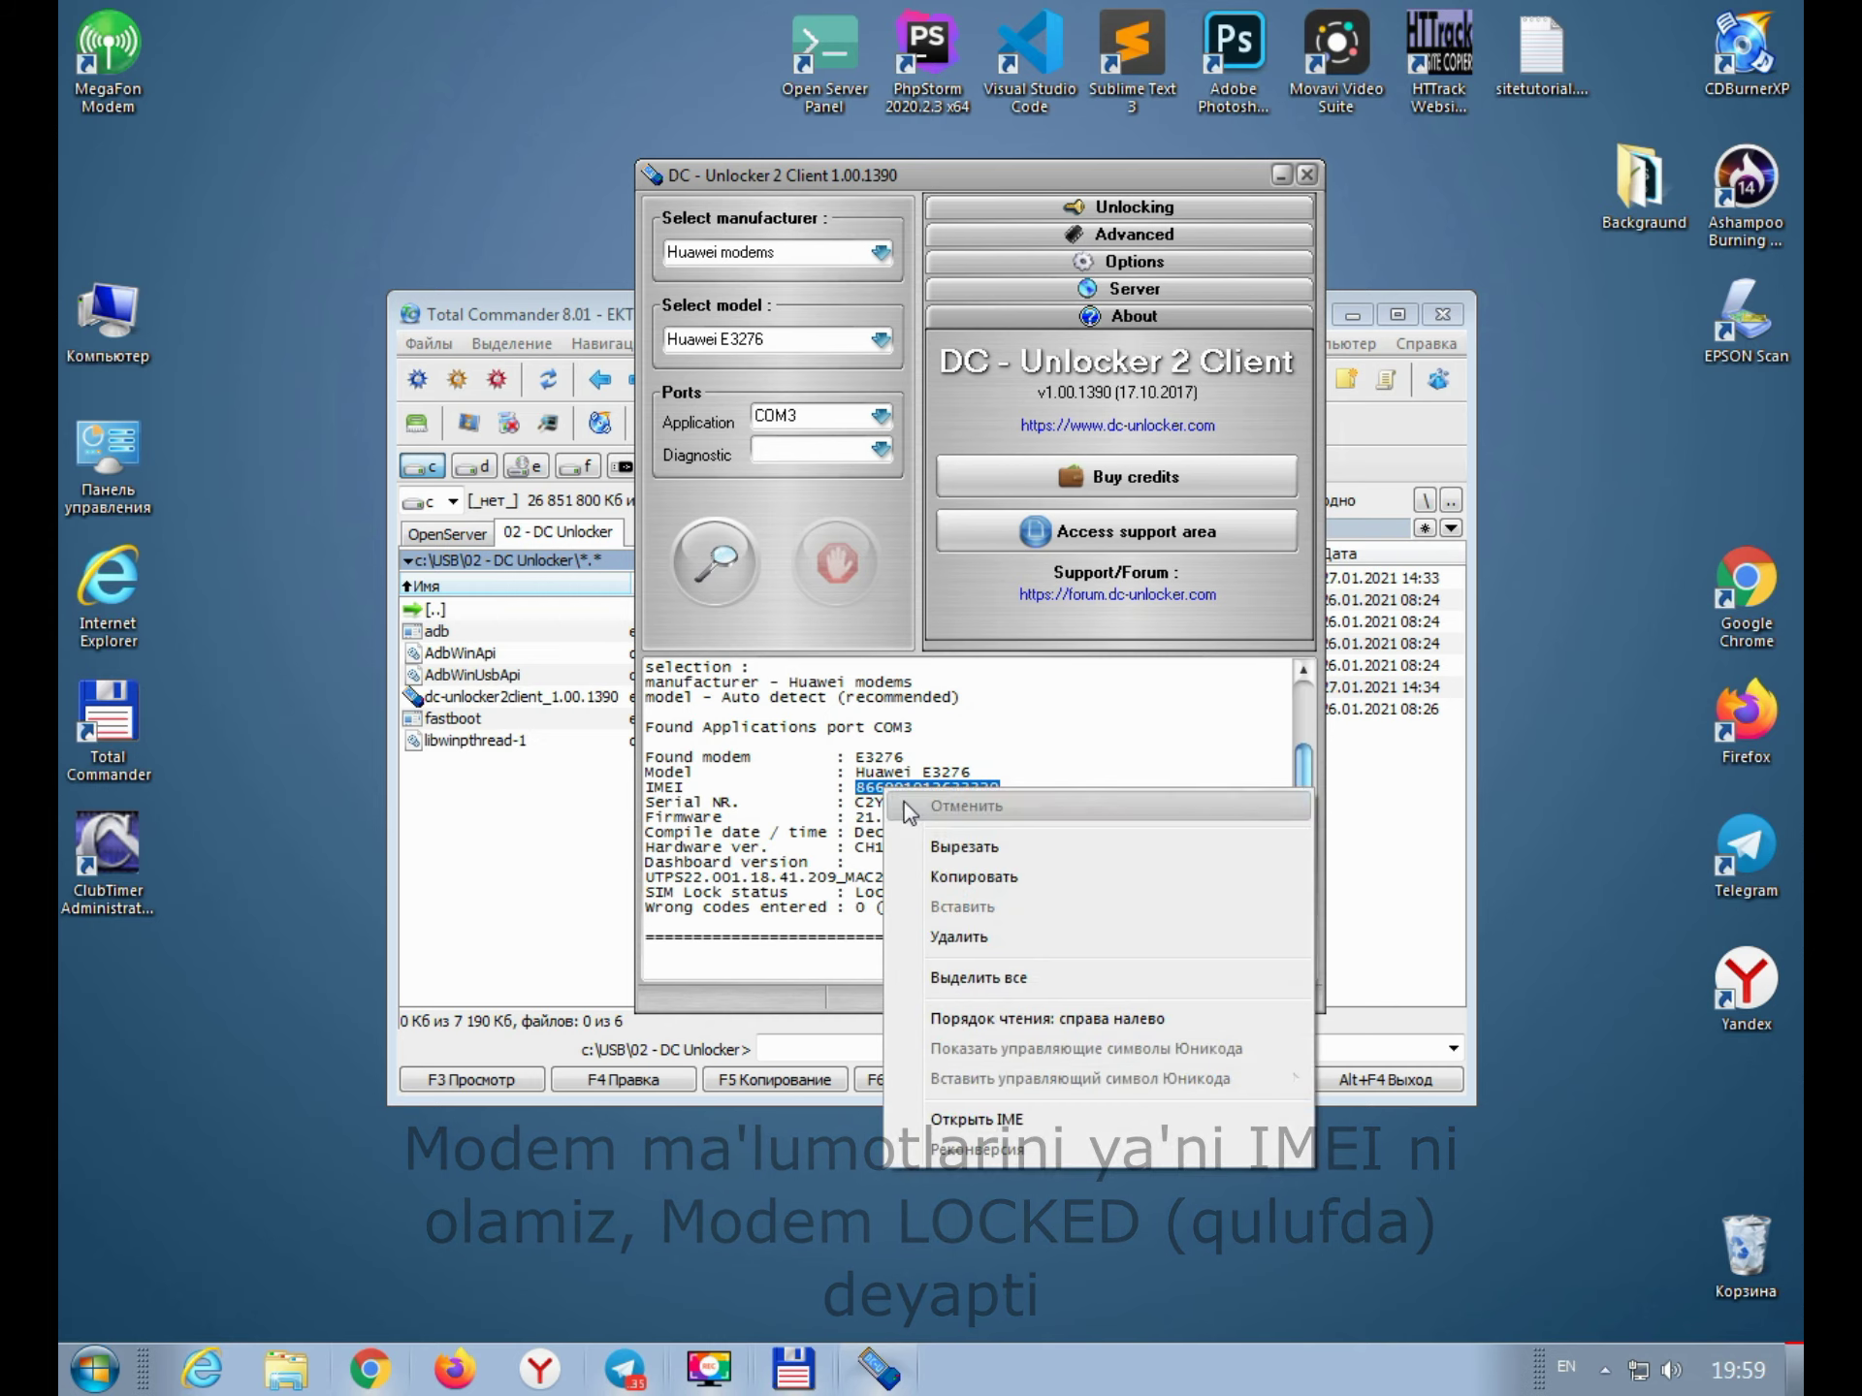
{"action": "left_click", "coordinate": [970, 878]}
Step: Launch huaweicalc from the 01 - Huawei калькулятор folder and calculate the unlock codes from the copied IMEI
{"action": "double_click", "coordinate": [481, 615]}
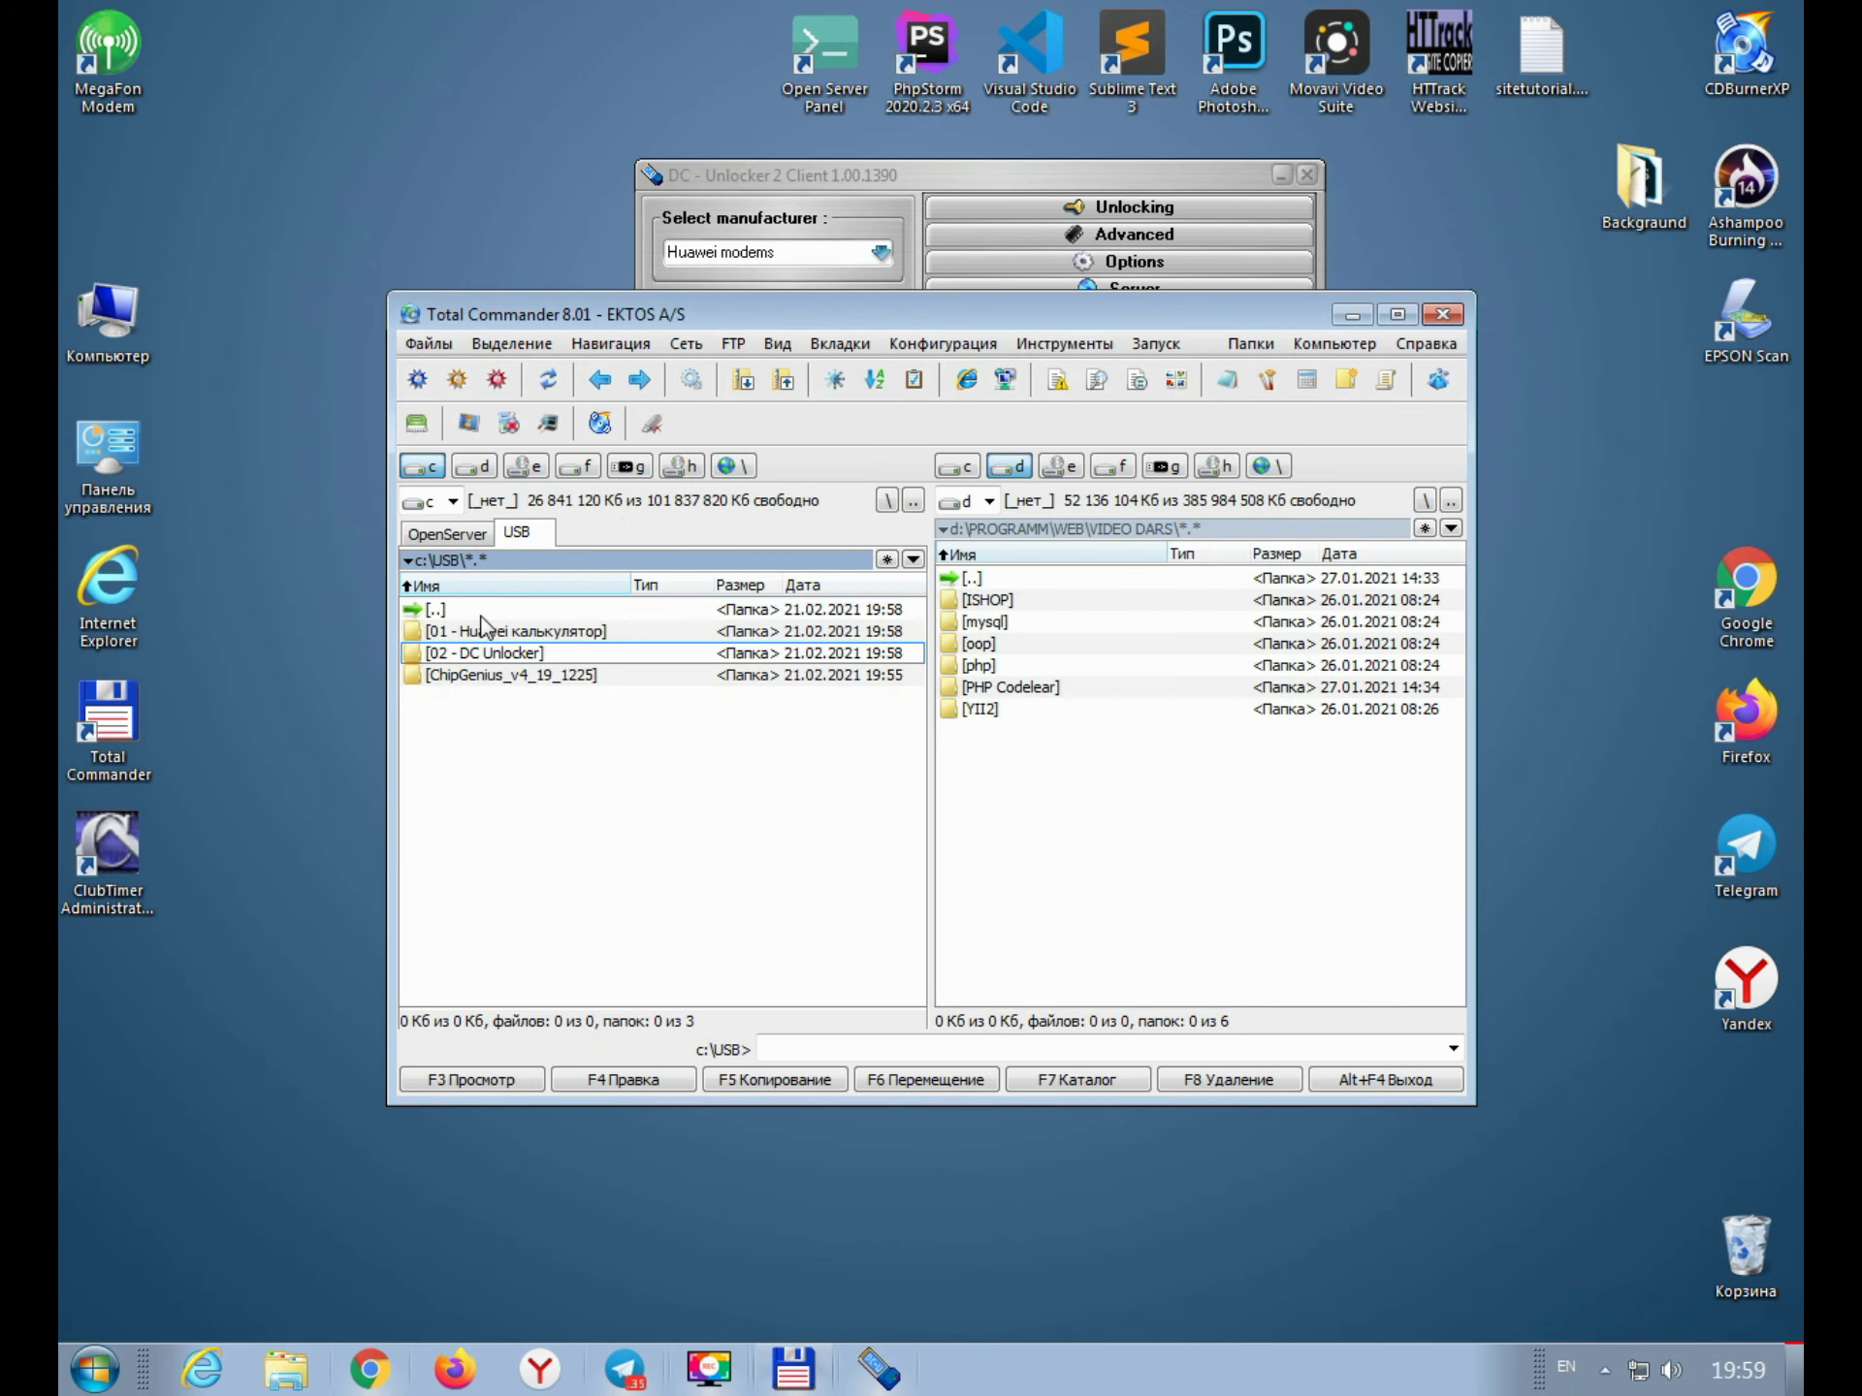
{"action": "double_click", "coordinate": [549, 632]}
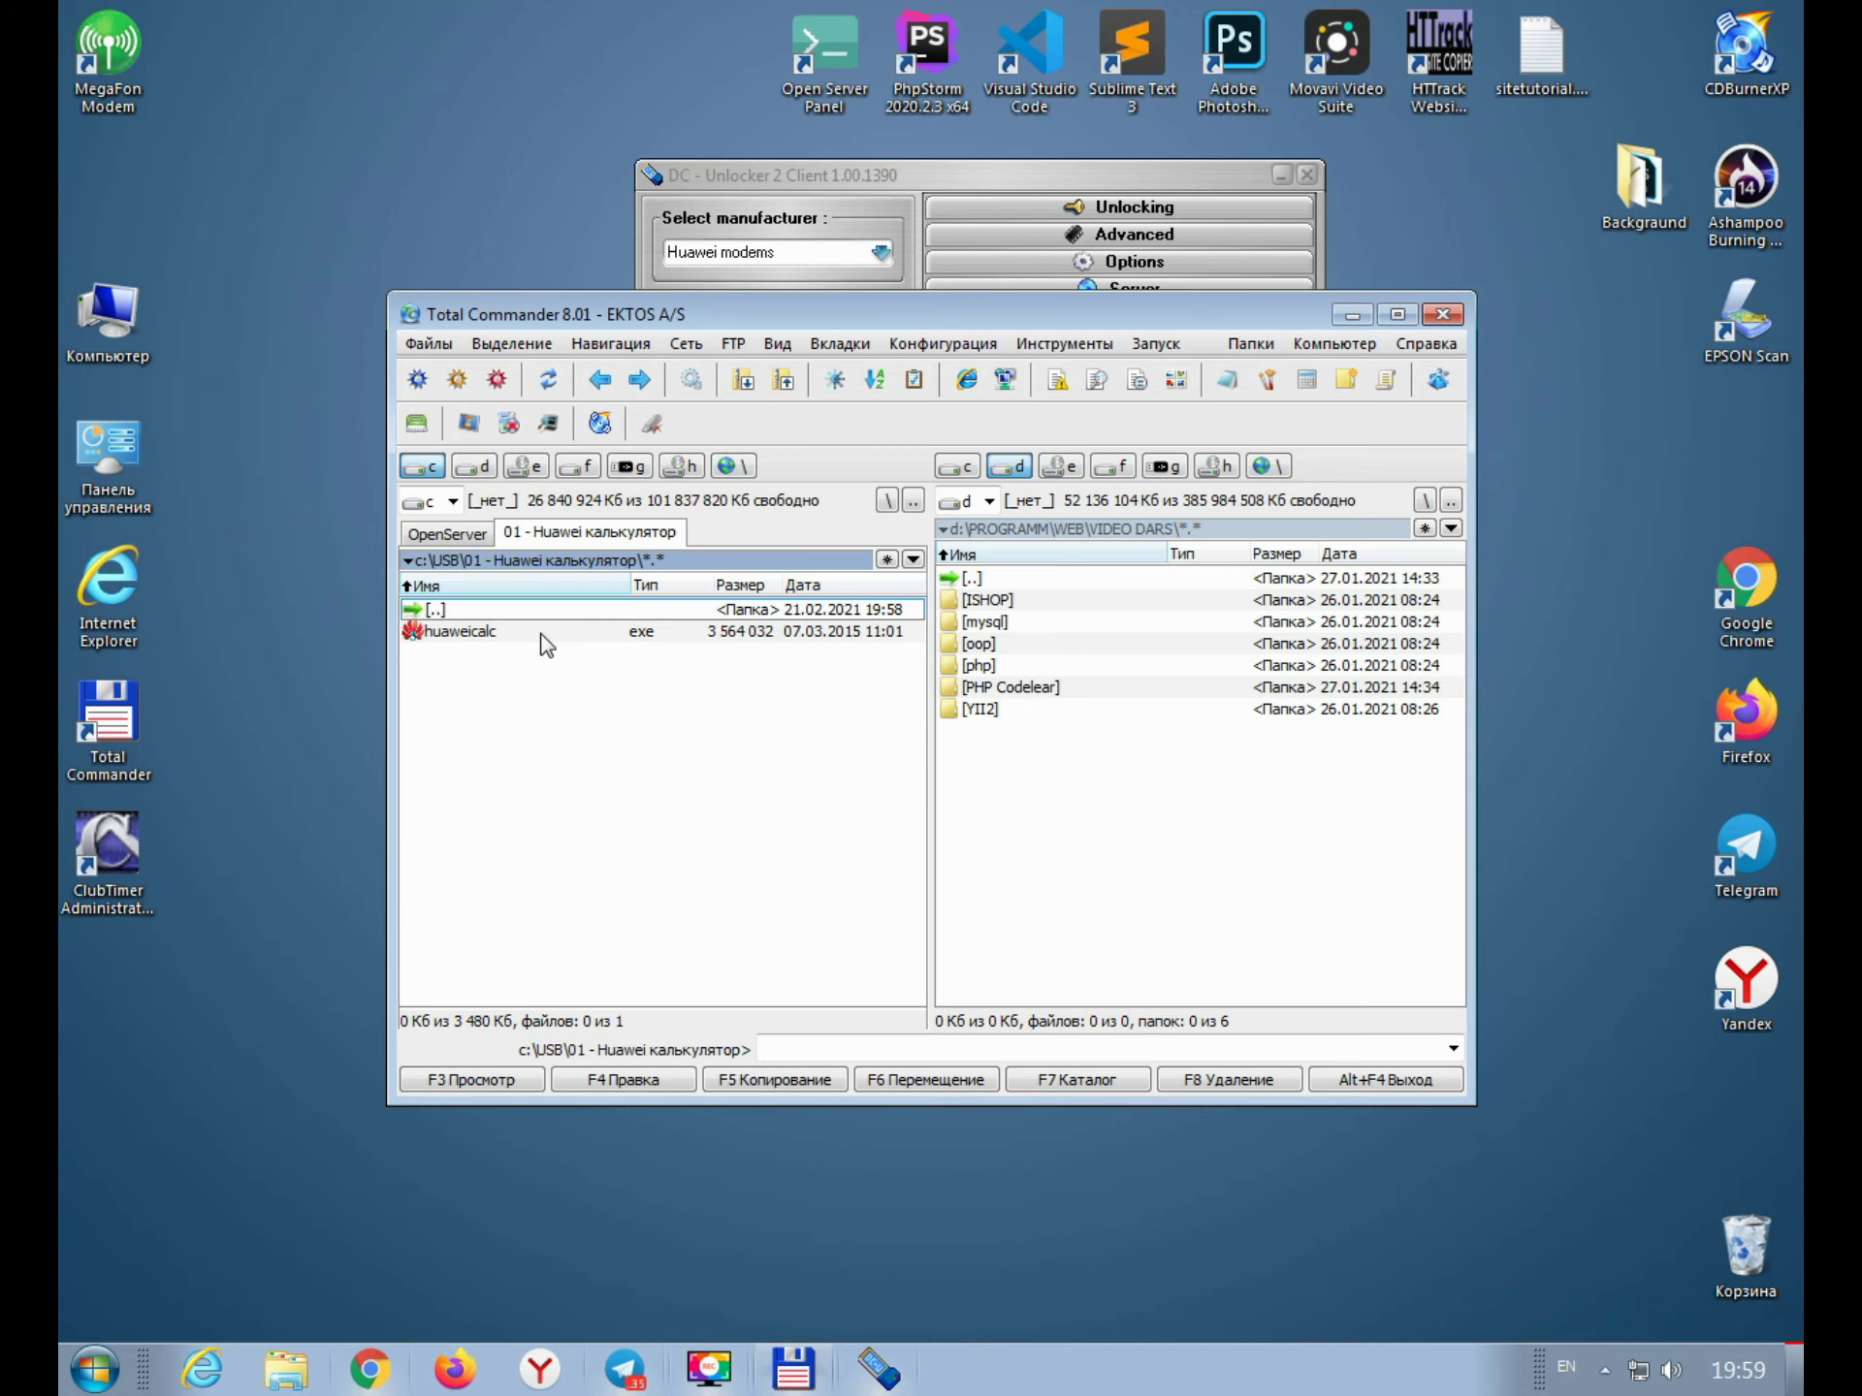
{"action": "double_click", "coordinate": [456, 632]}
{"action": "left_click", "coordinate": [953, 703]}
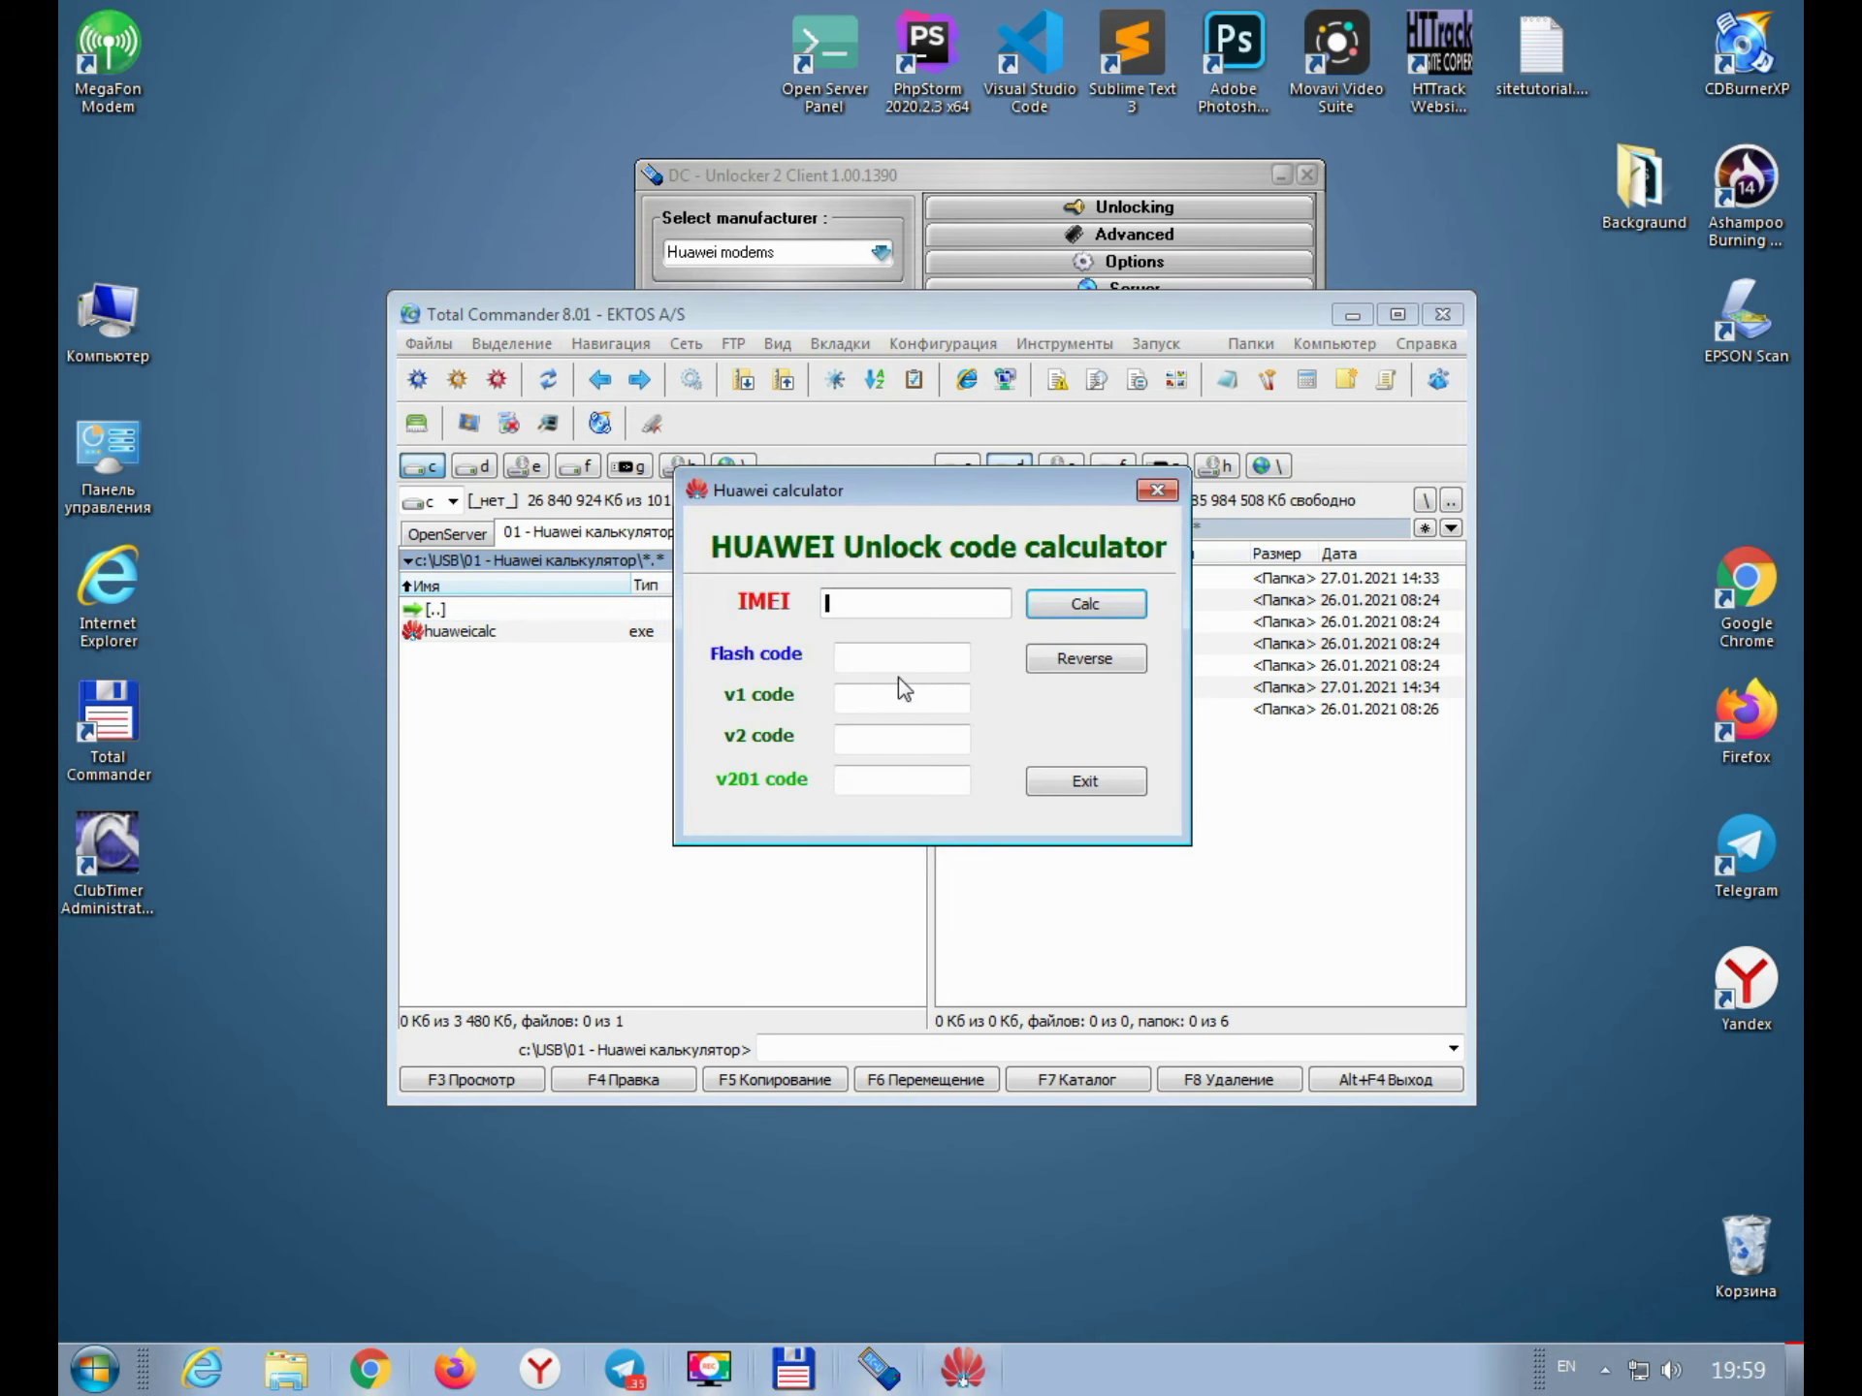
{"action": "right_click", "coordinate": [844, 602]}
{"action": "left_click", "coordinate": [905, 746]}
{"action": "left_click", "coordinate": [1086, 611]}
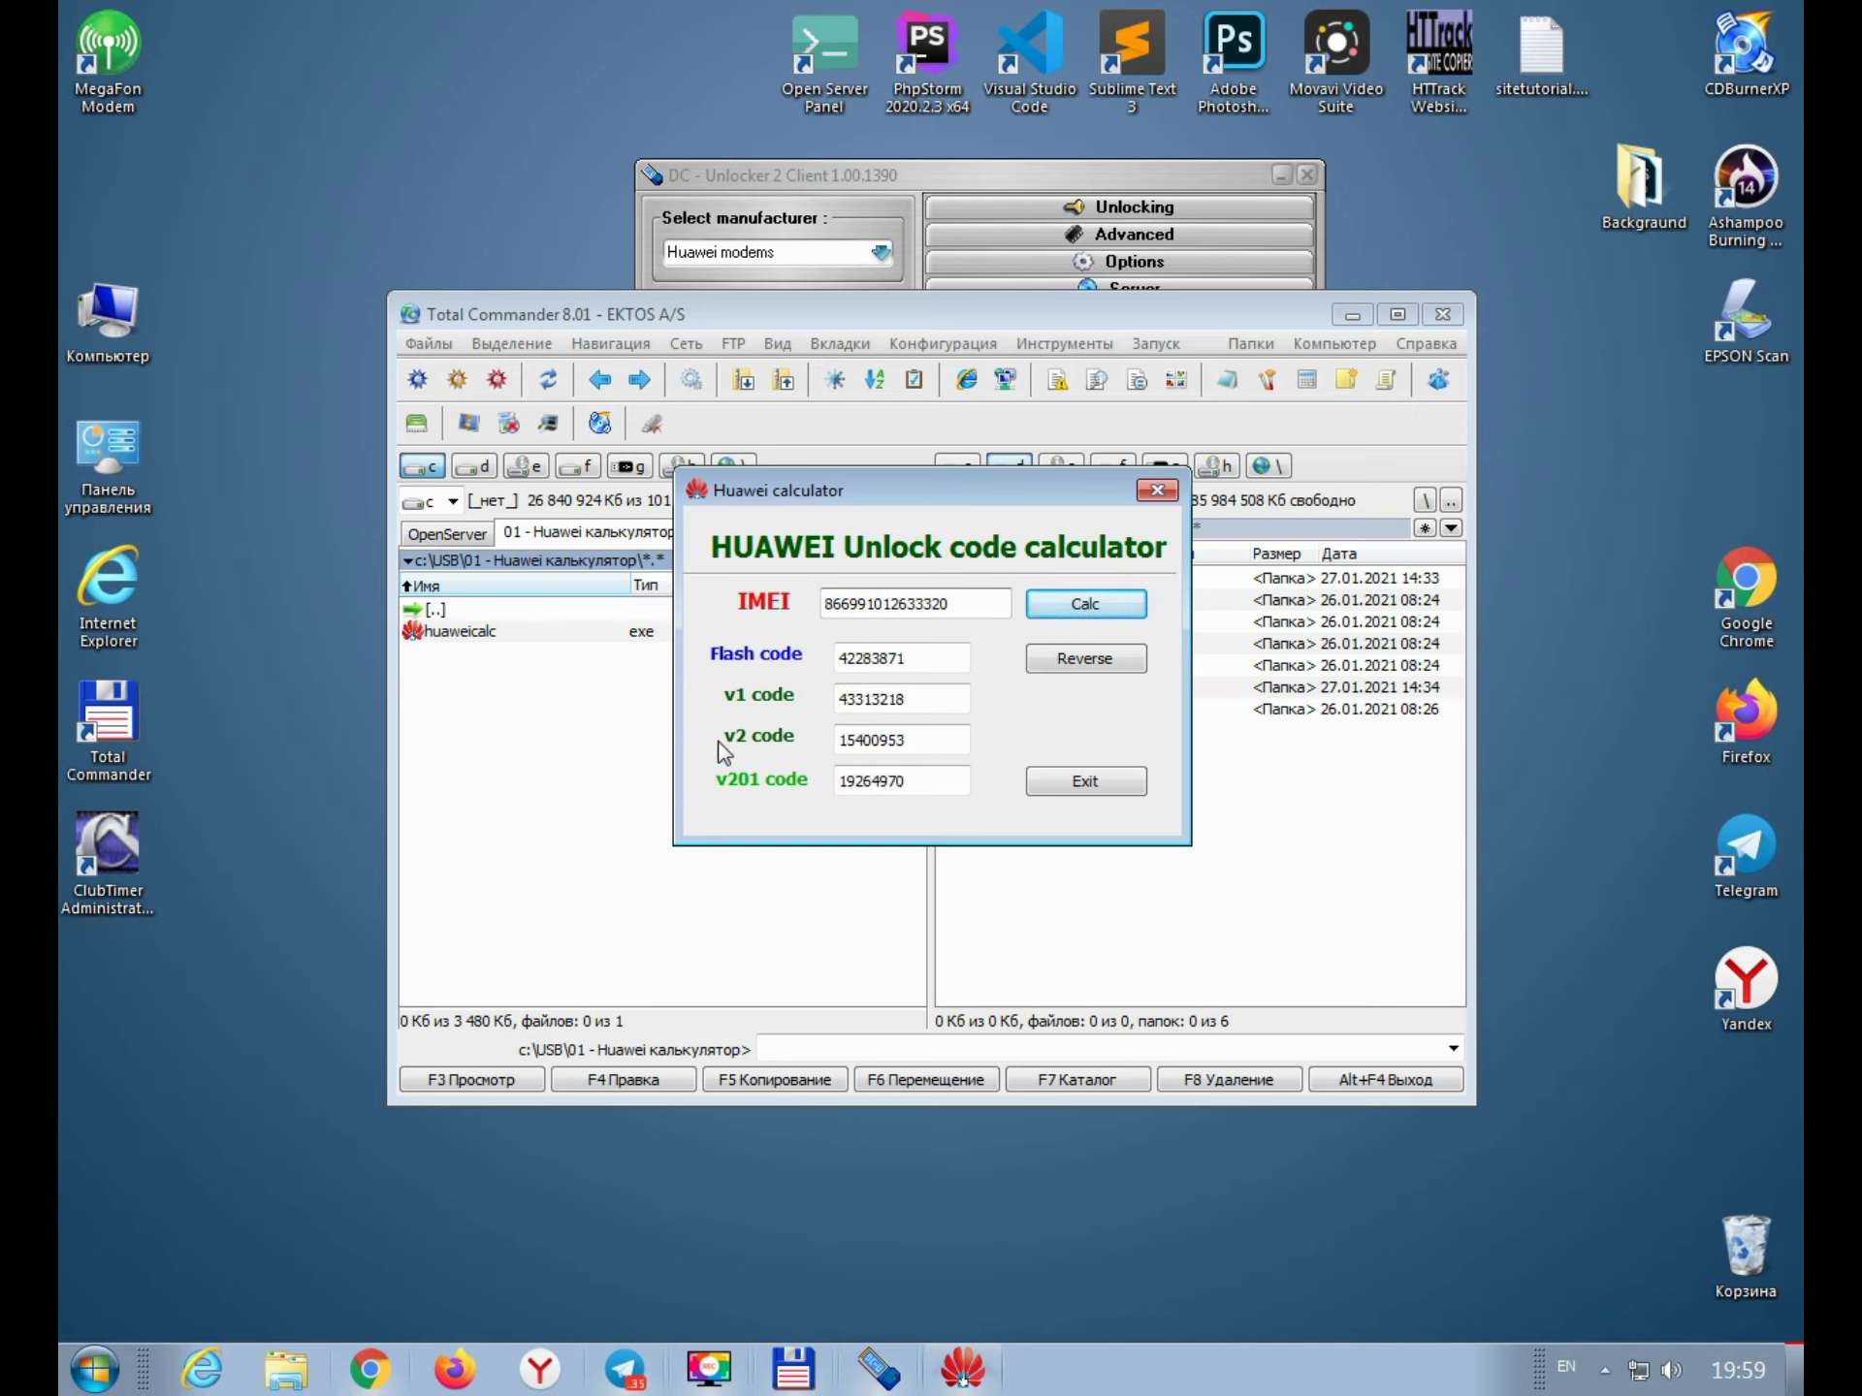
Step: Copy the calculated v2 code from the Huawei calculator
{"action": "left_click_drag", "start_coordinate": [928, 743], "coordinate": [819, 752]}
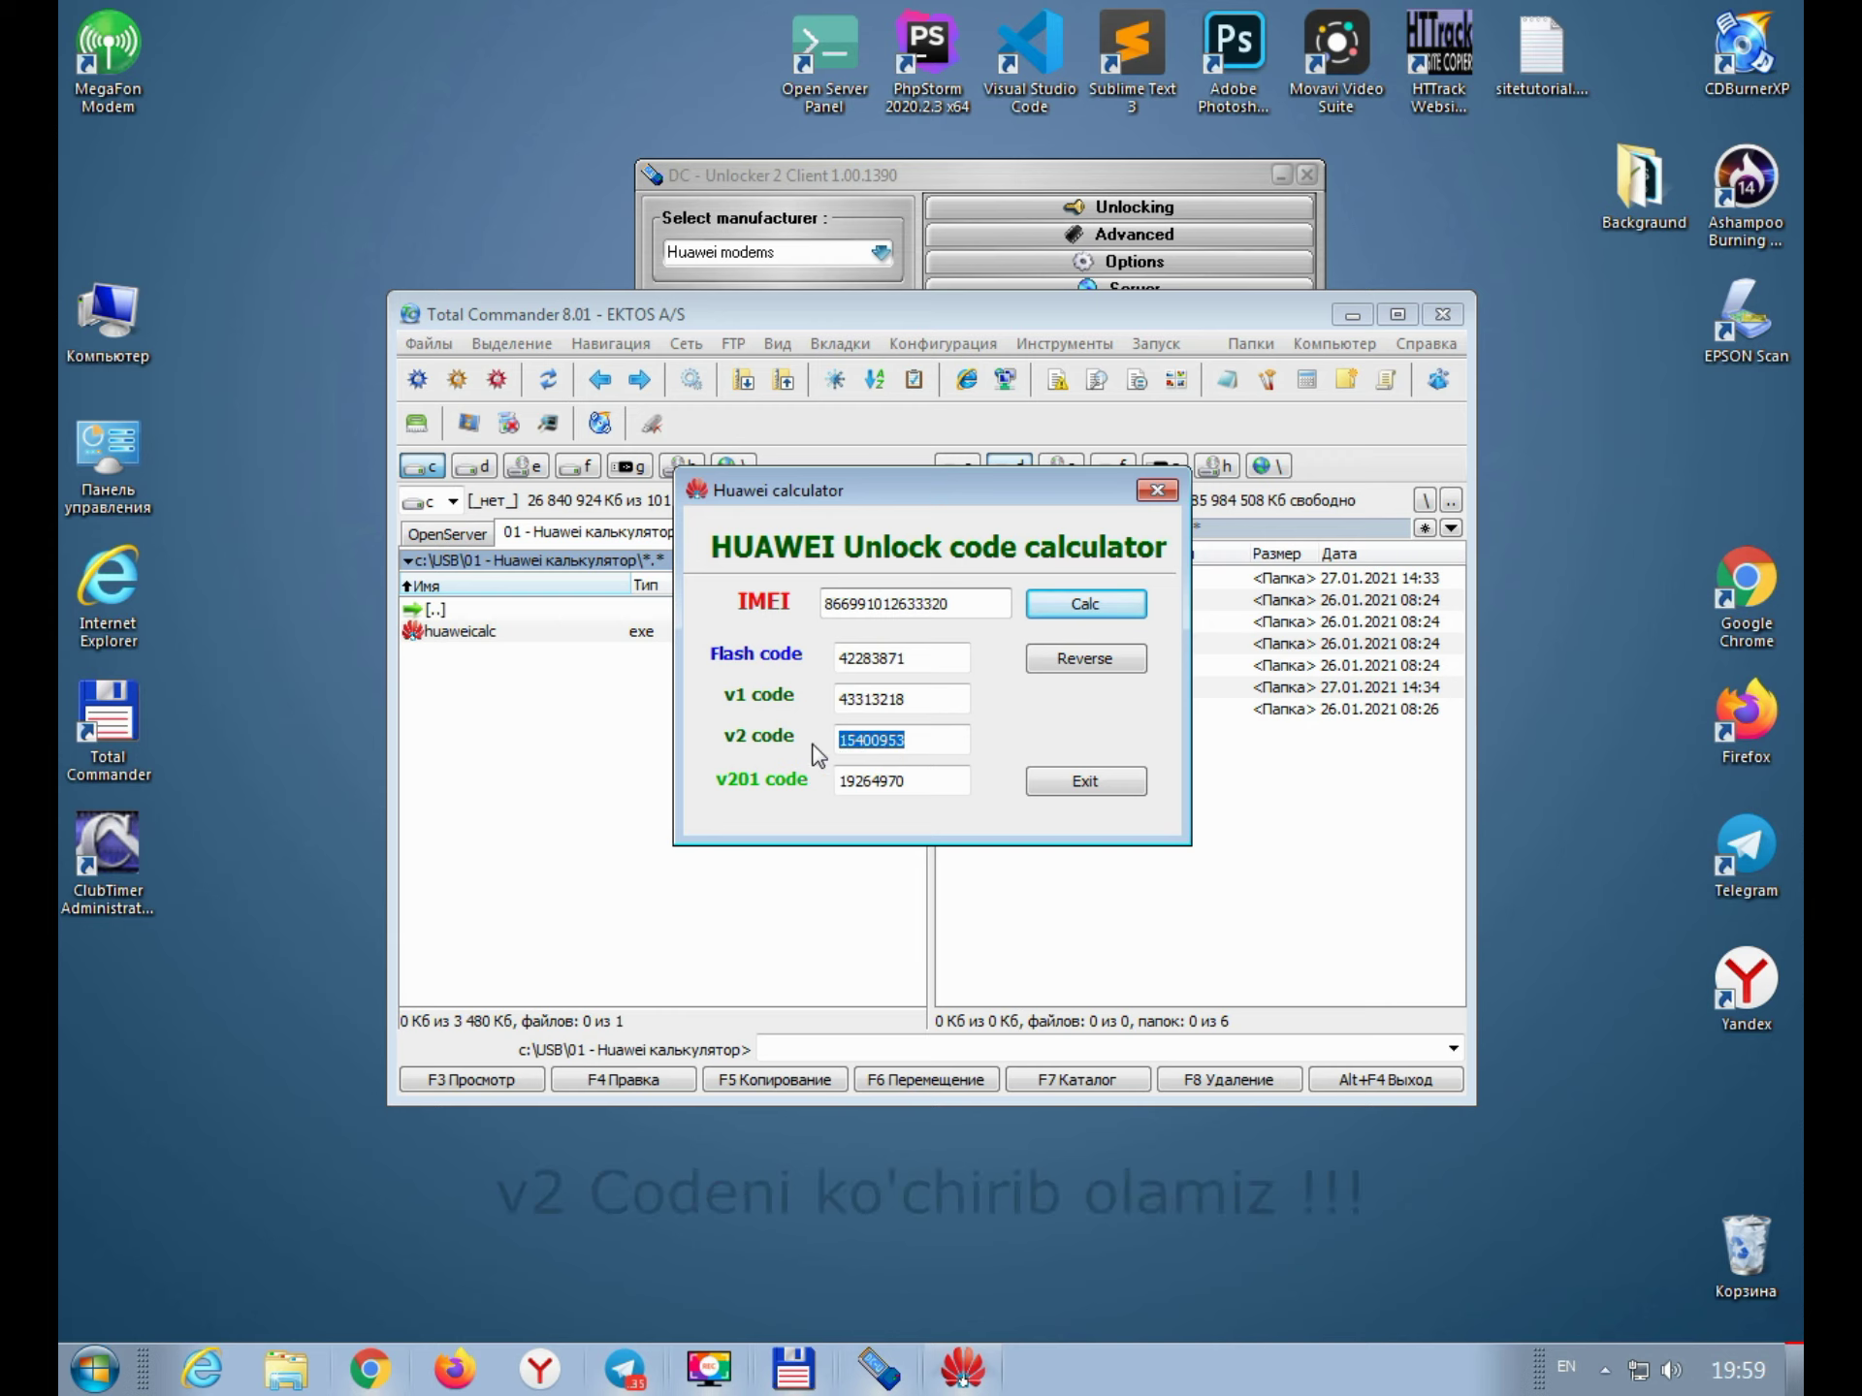
{"action": "right_click", "coordinate": [876, 737]}
{"action": "left_click", "coordinate": [939, 764]}
Step: Switch back to DC-Unlocker, detect the modem again and check its SIM lock status in the log
{"action": "left_click", "coordinate": [878, 1370]}
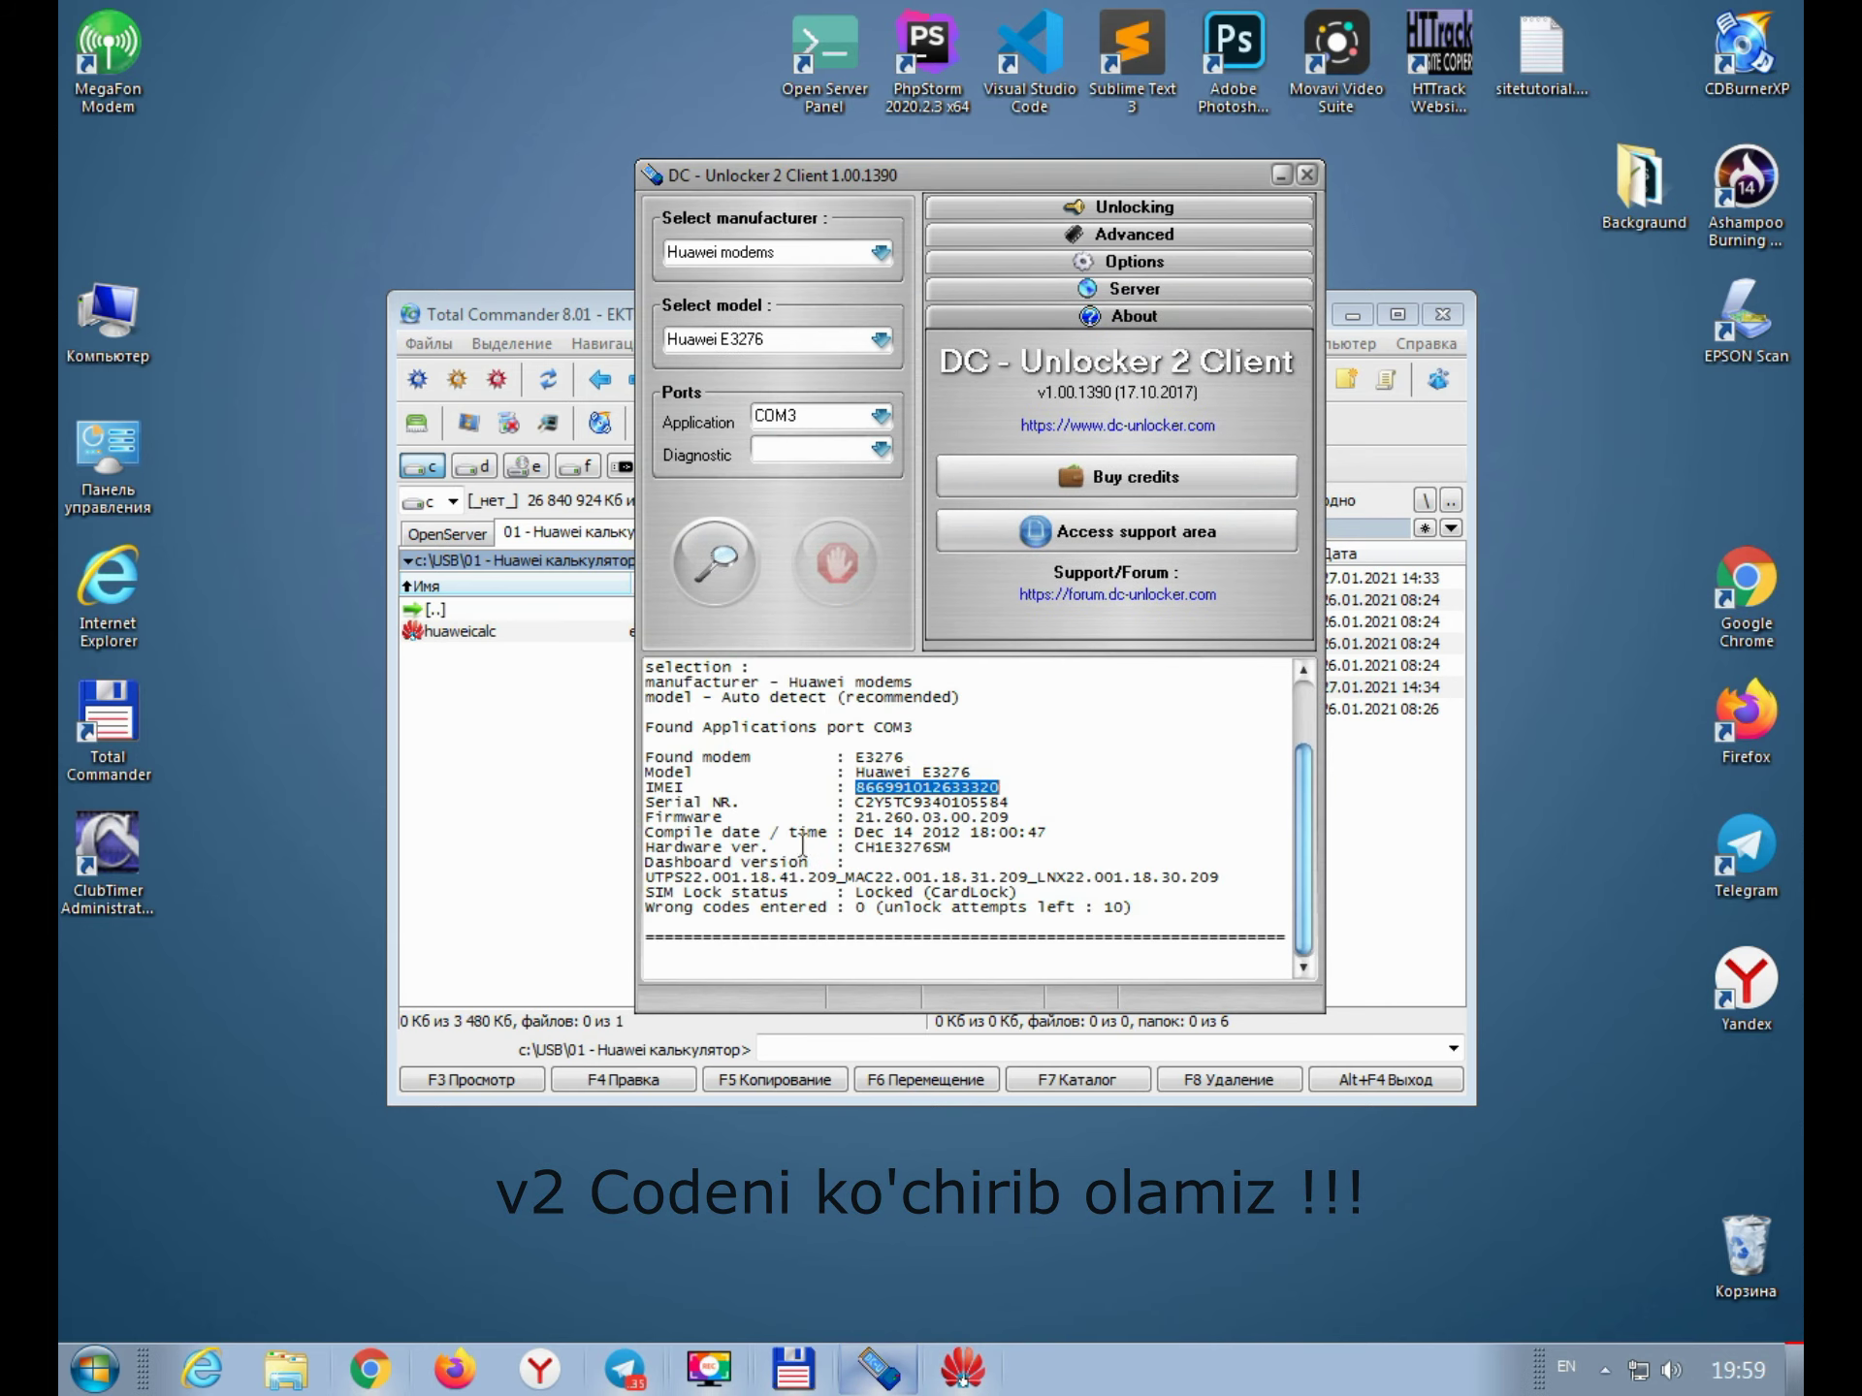
{"action": "left_click", "coordinate": [713, 560]}
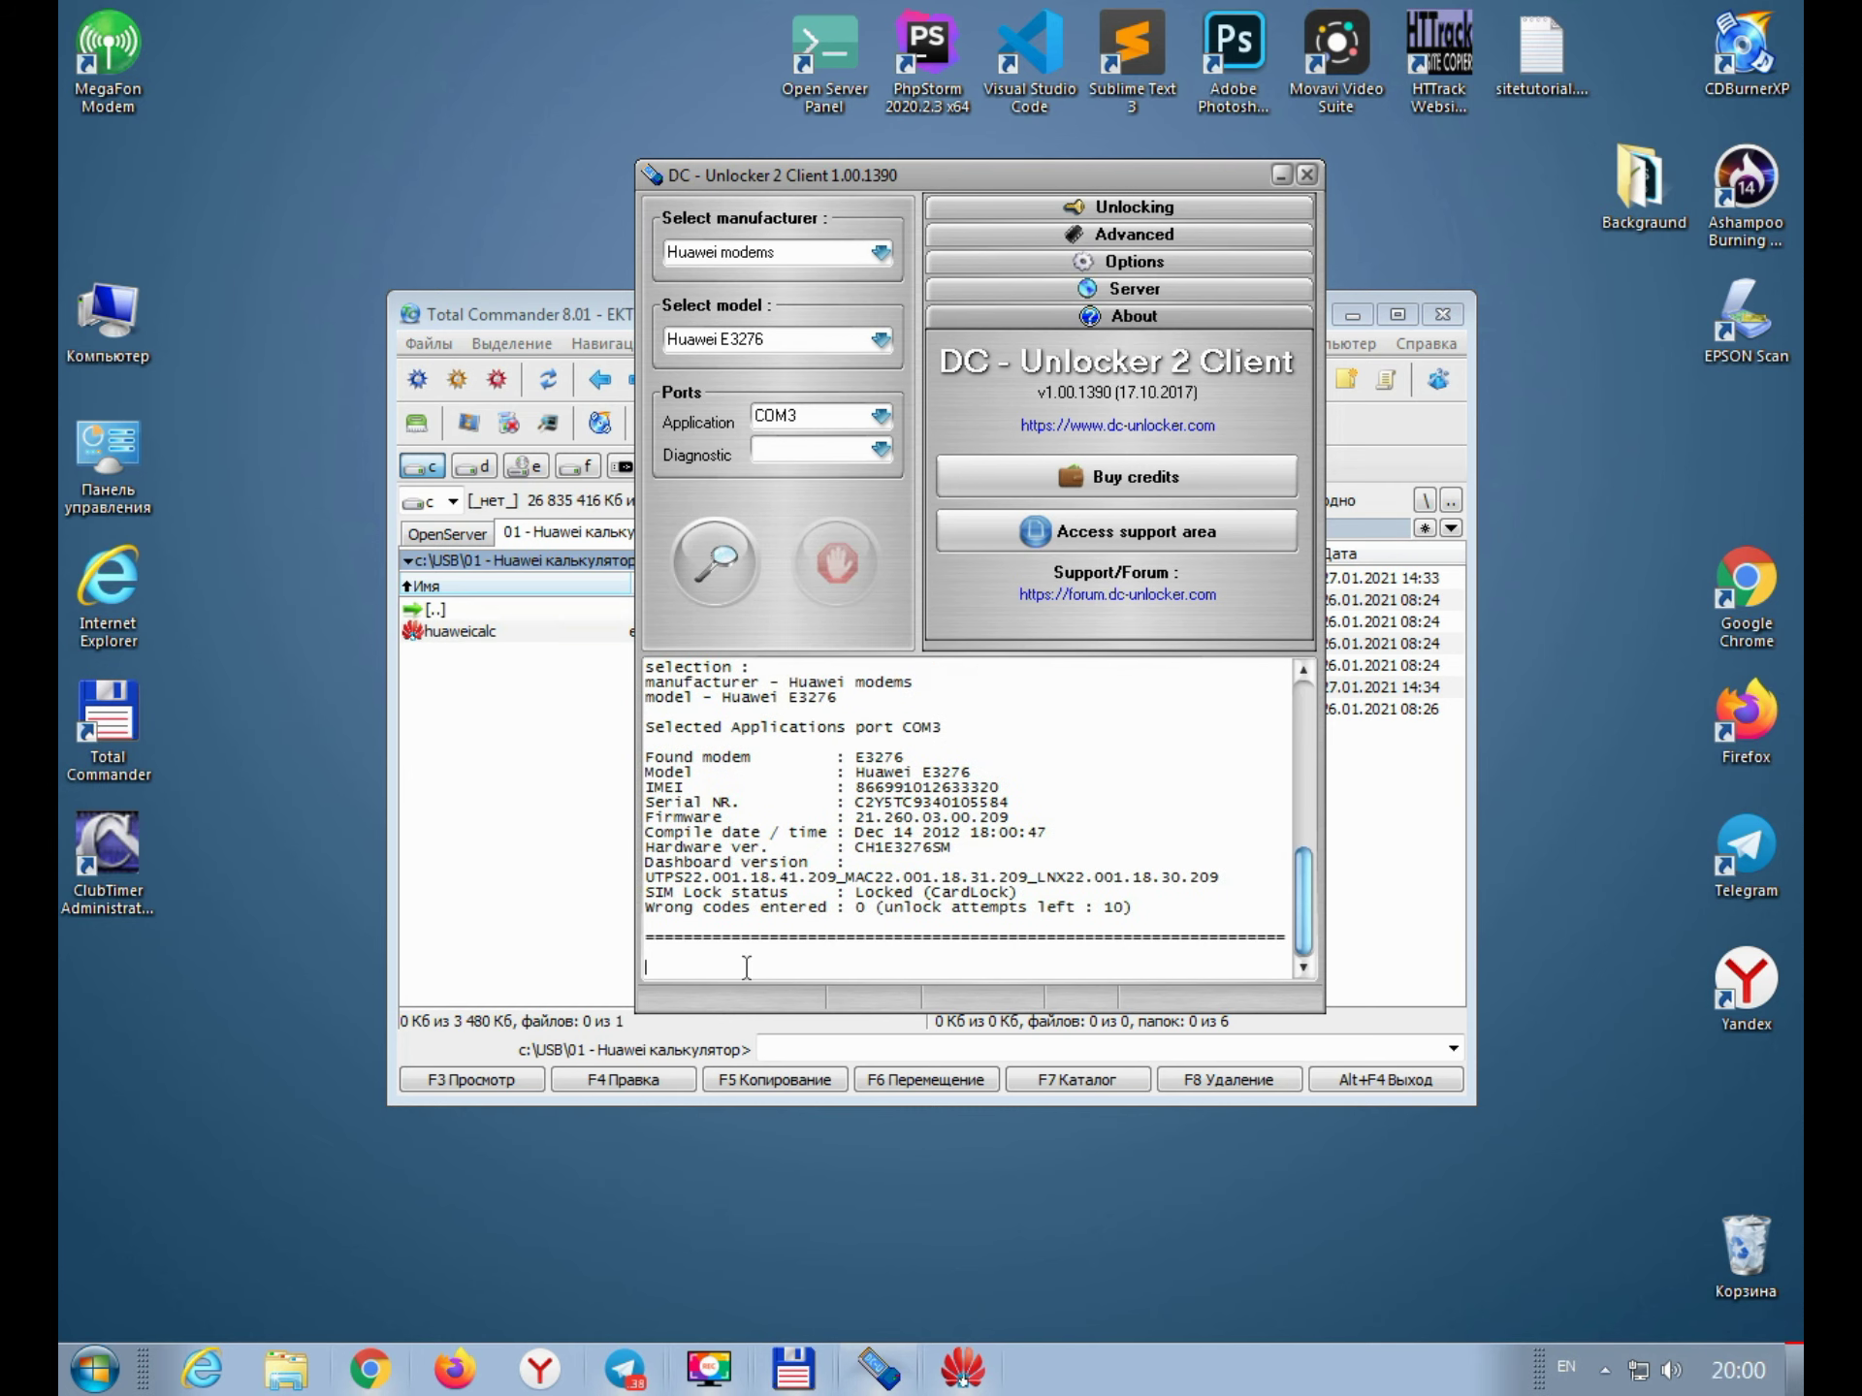
{"action": "left_click_drag", "start_coordinate": [855, 893], "coordinate": [1079, 900]}
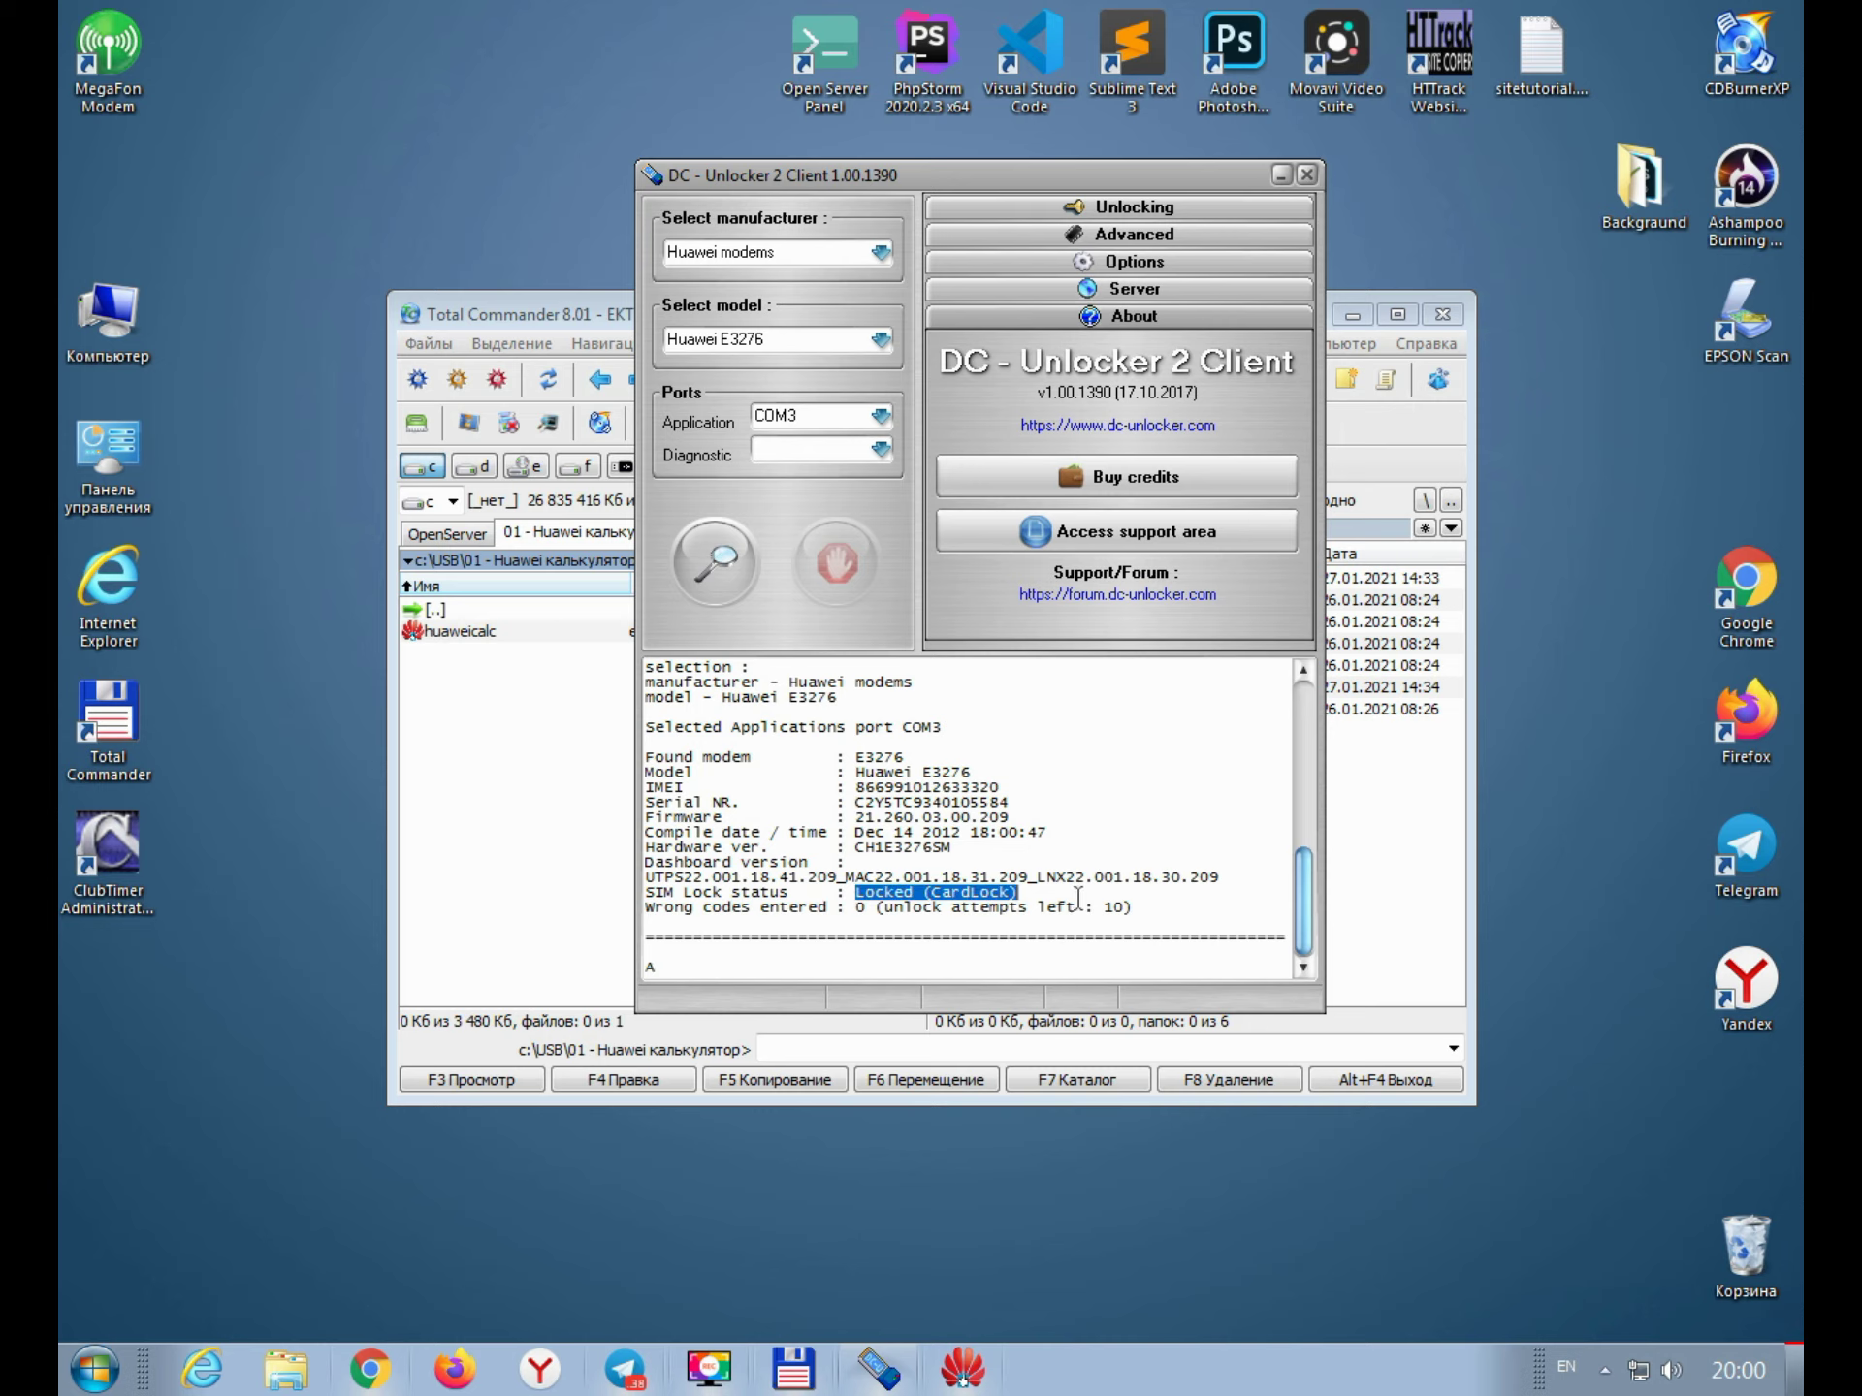
Step: Return to the Huawei calculator and copy the calculated v2 code again
{"action": "left_click", "coordinate": [674, 968]}
{"action": "left_click", "coordinate": [962, 1369]}
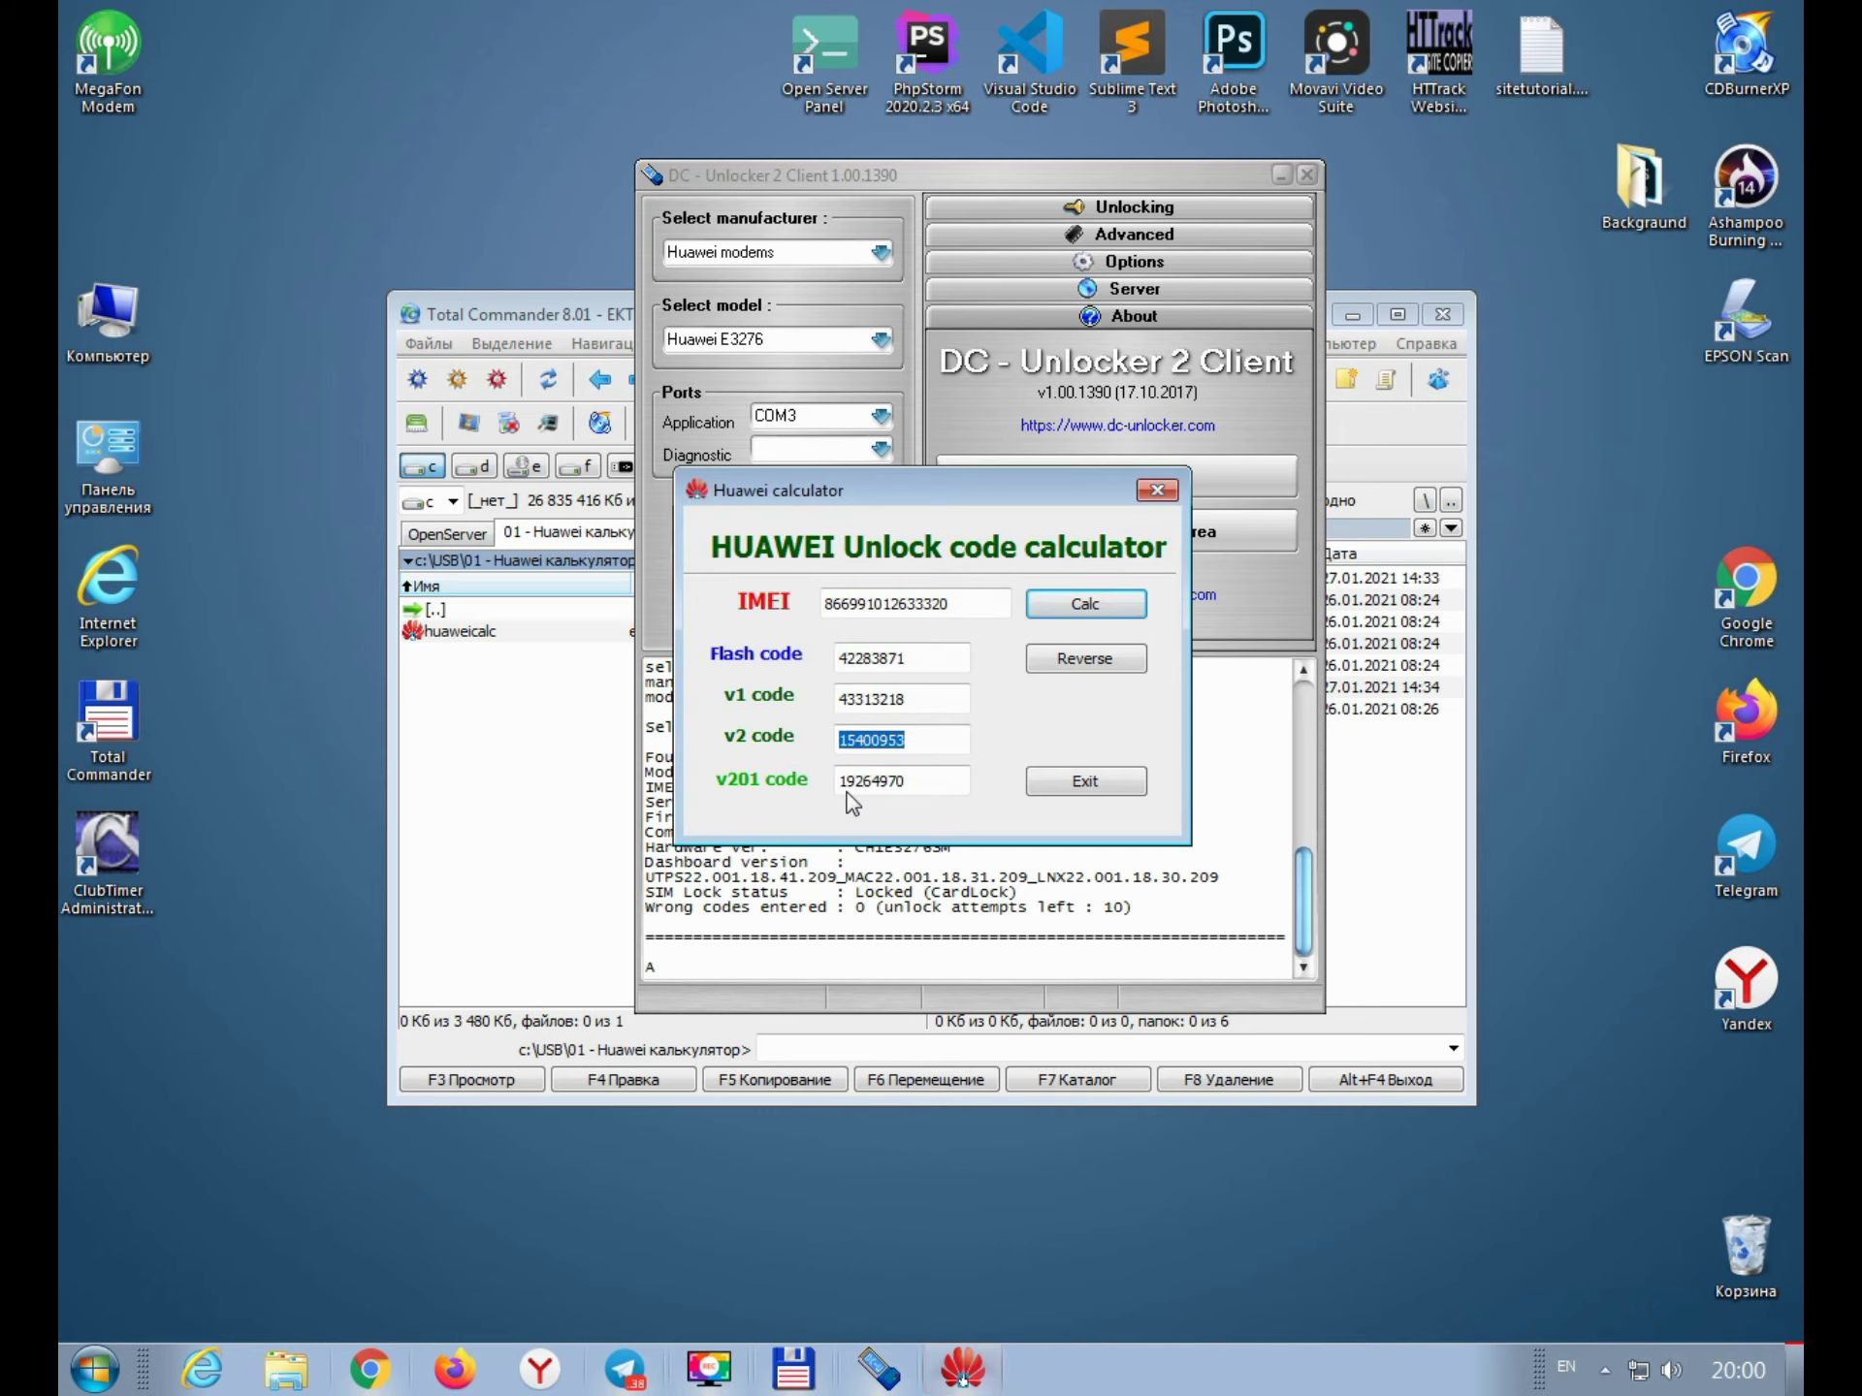
{"action": "right_click", "coordinate": [863, 755]}
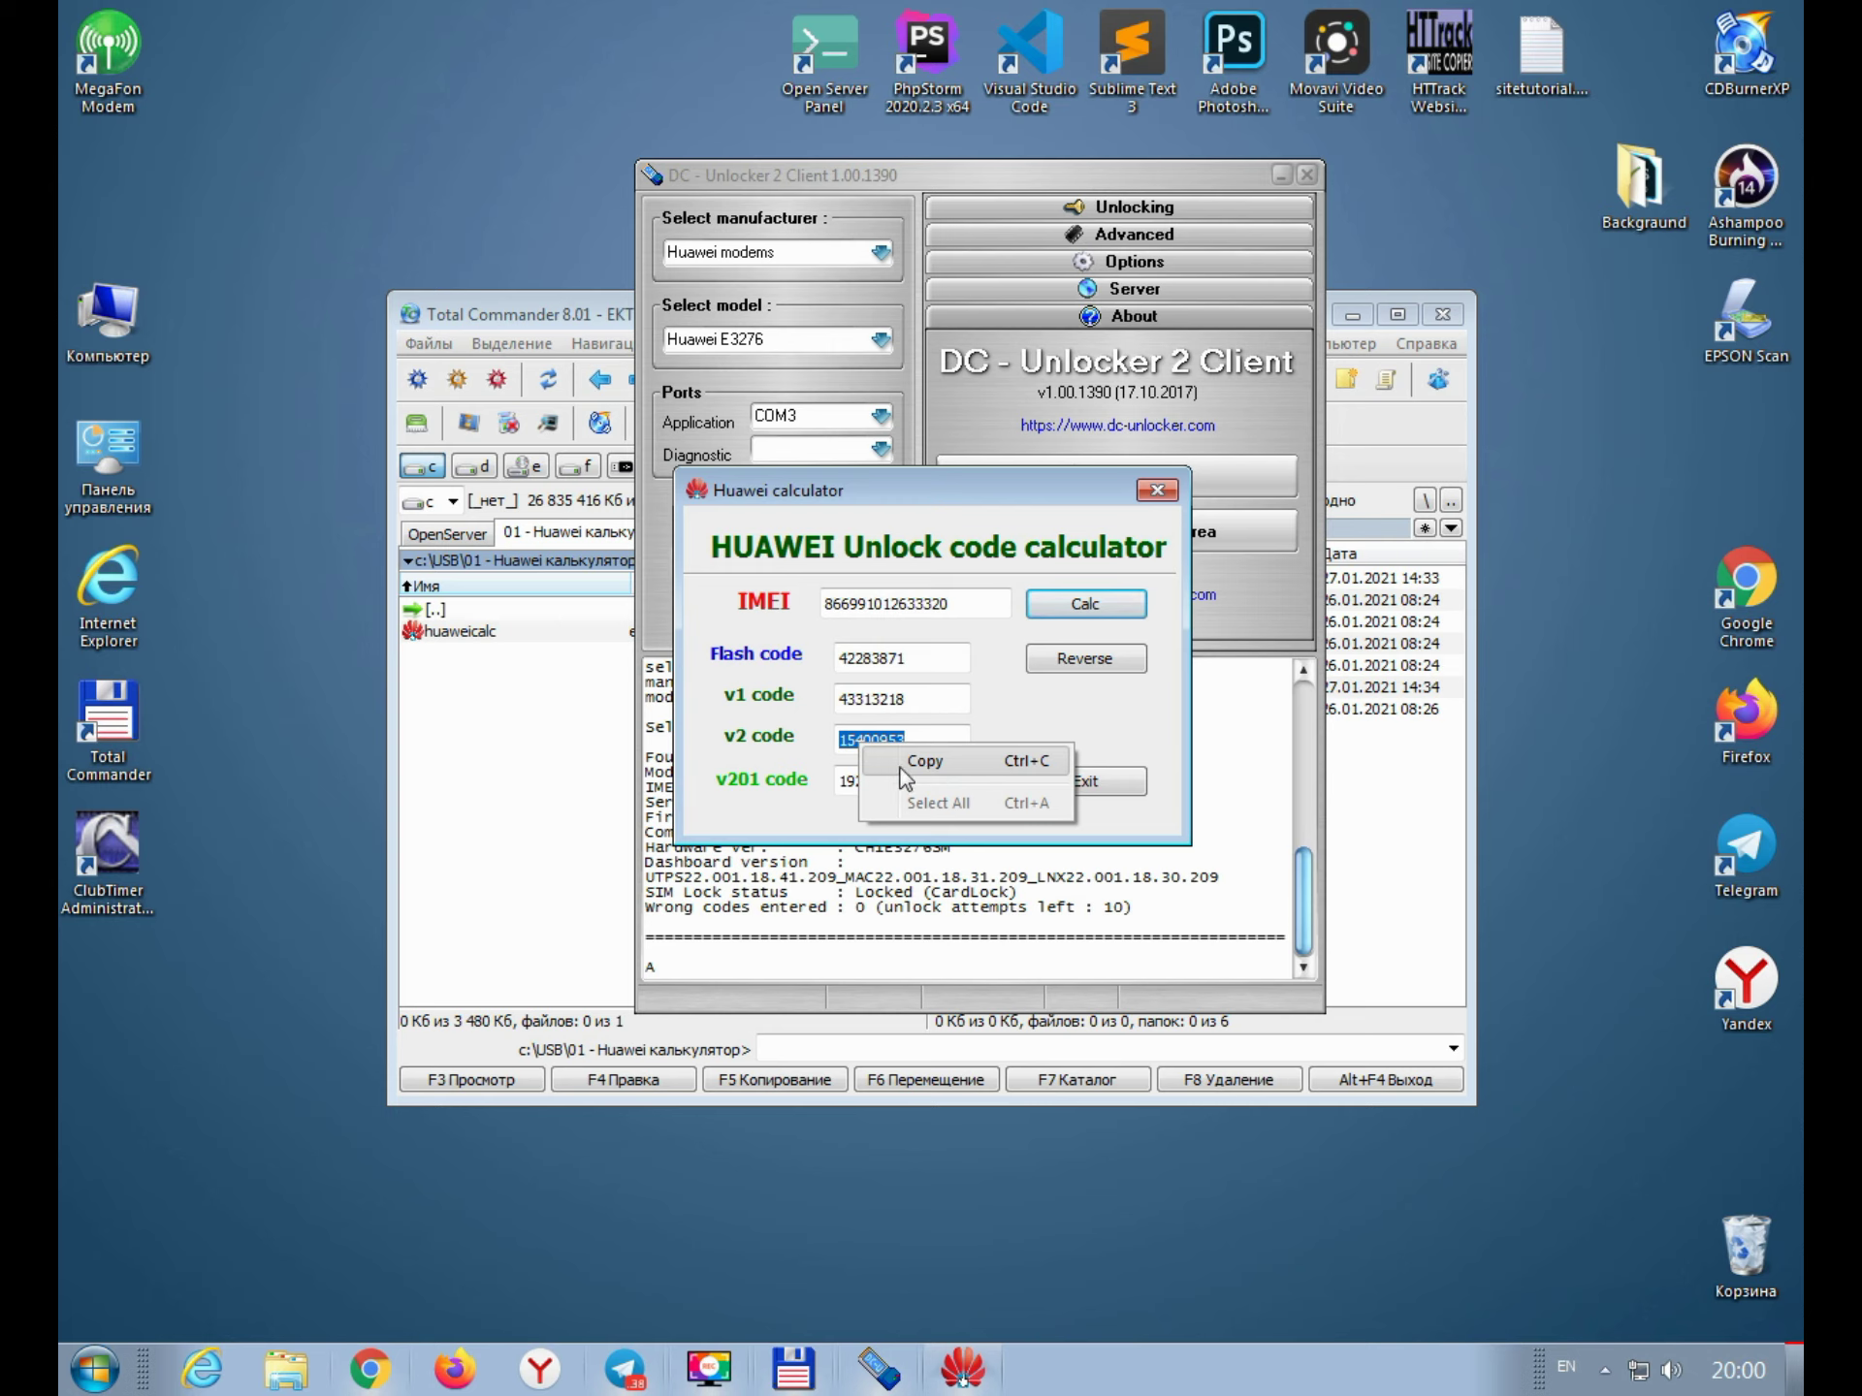
{"action": "left_click", "coordinate": [922, 764]}
Step: Send the AT^CARDLOCK= command with the copied v2 code in quotes in the DC-Unlocker log, and re-detect the modem to check its SIM lock status
{"action": "left_click", "coordinate": [693, 966]}
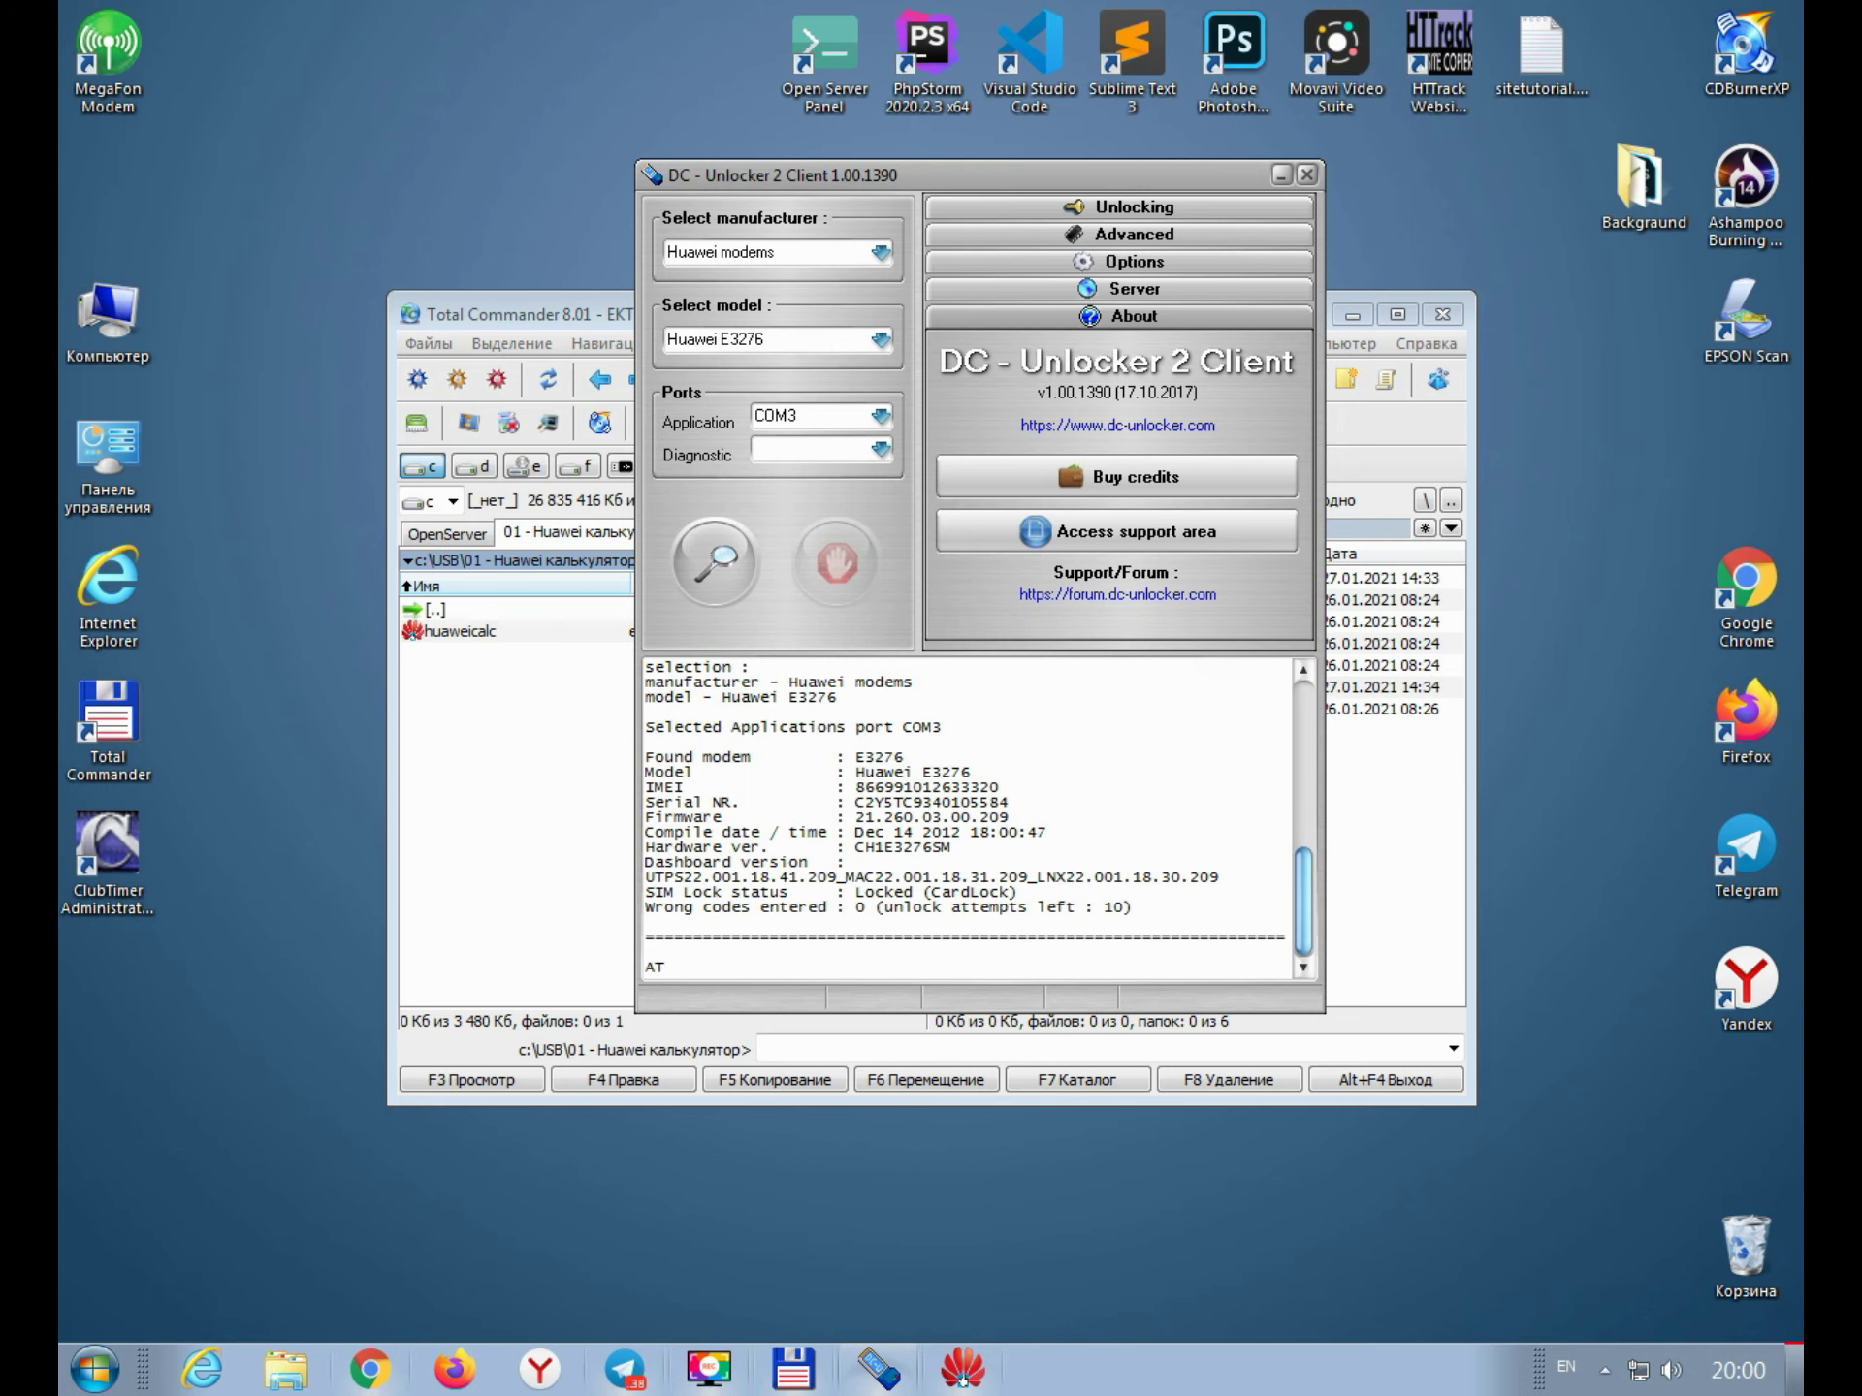
{"action": "type", "text": "T^CARDLOCK"}
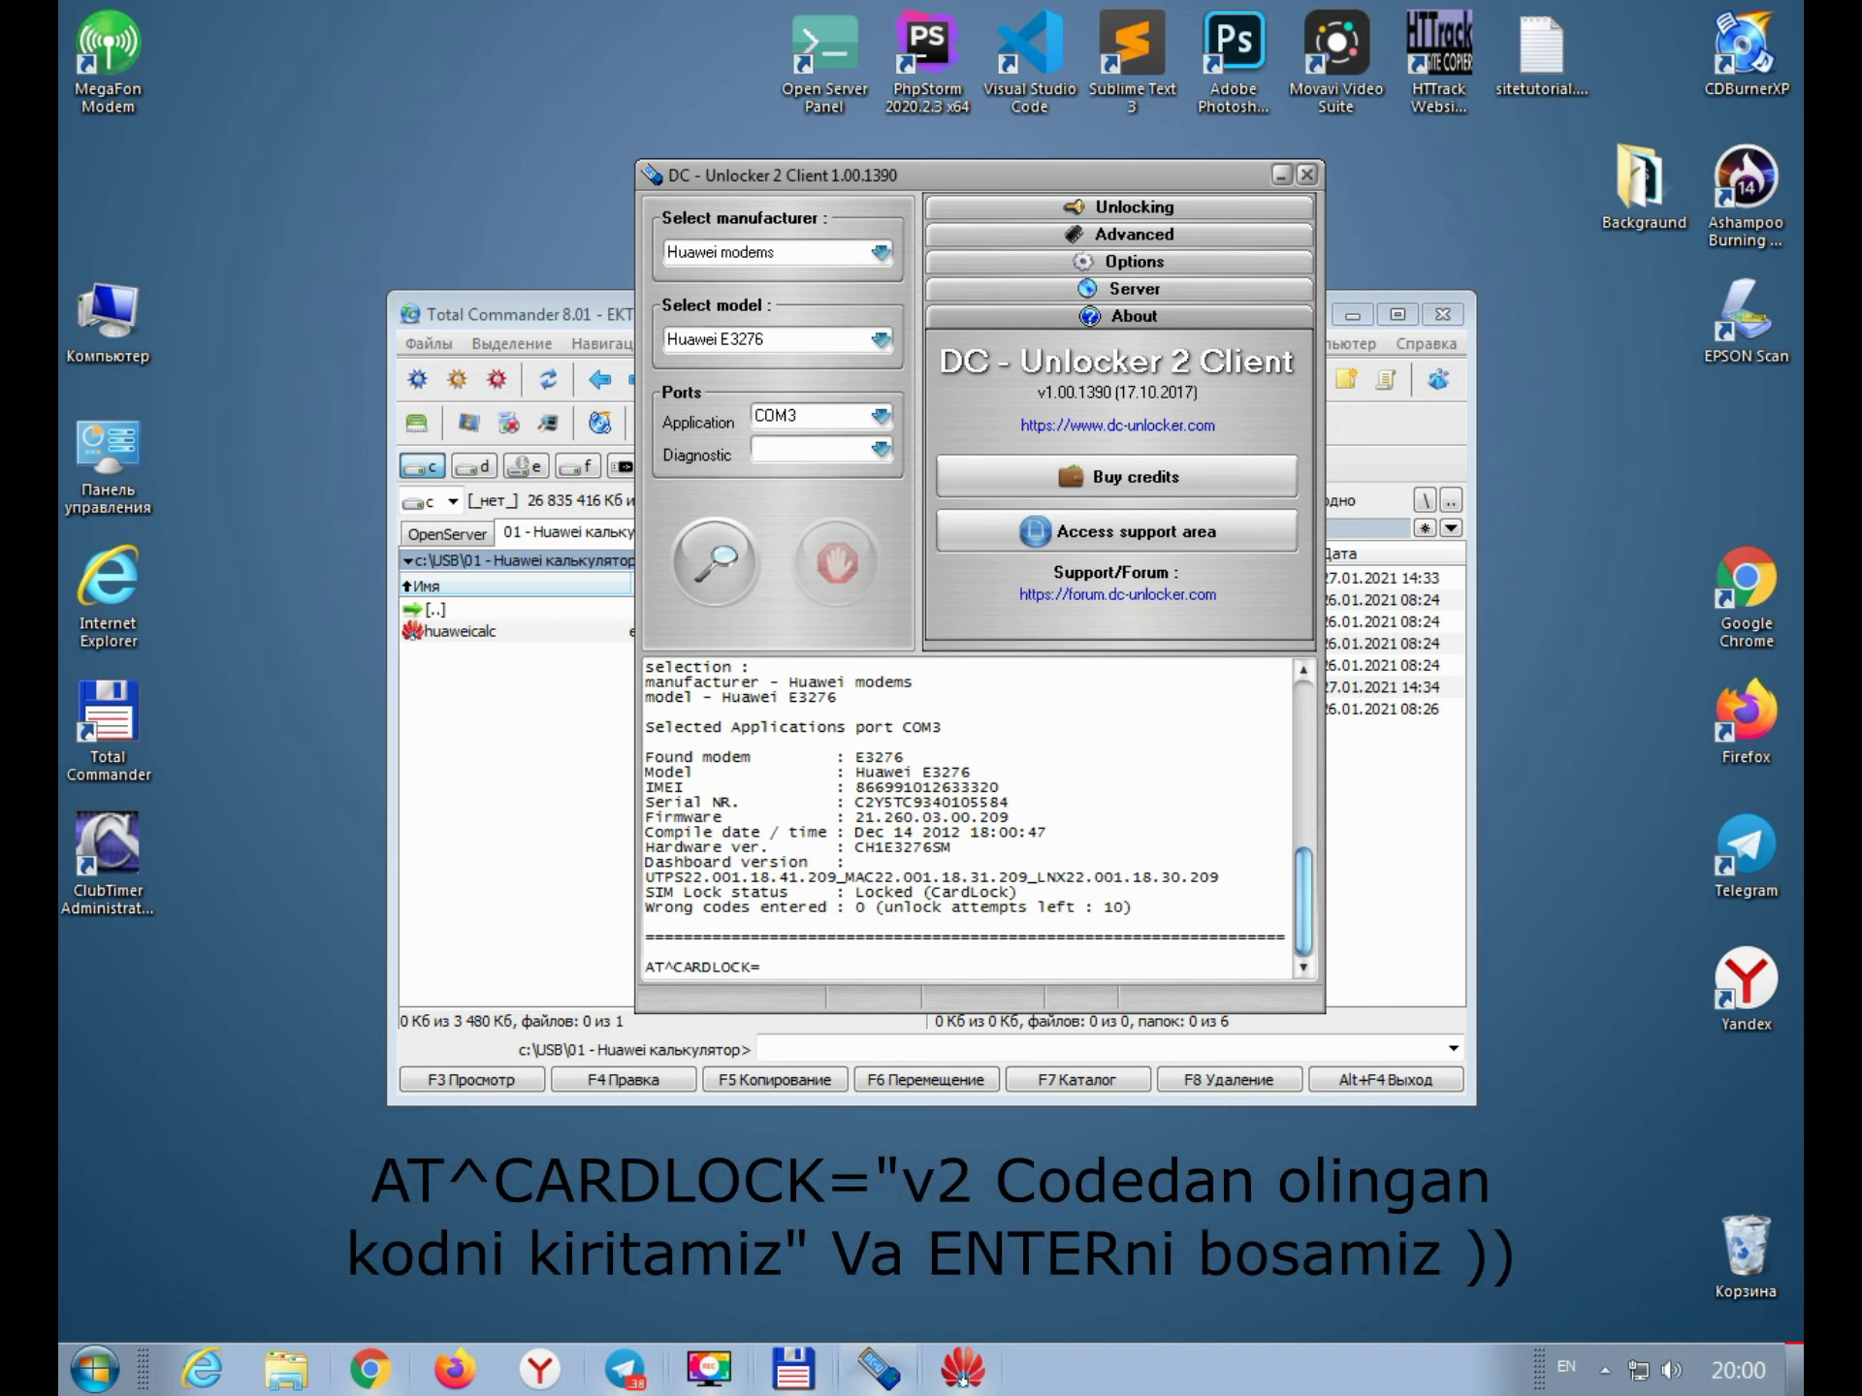
{"action": "type", "text": "=\""}
{"action": "key", "text": "ctrl+v"}
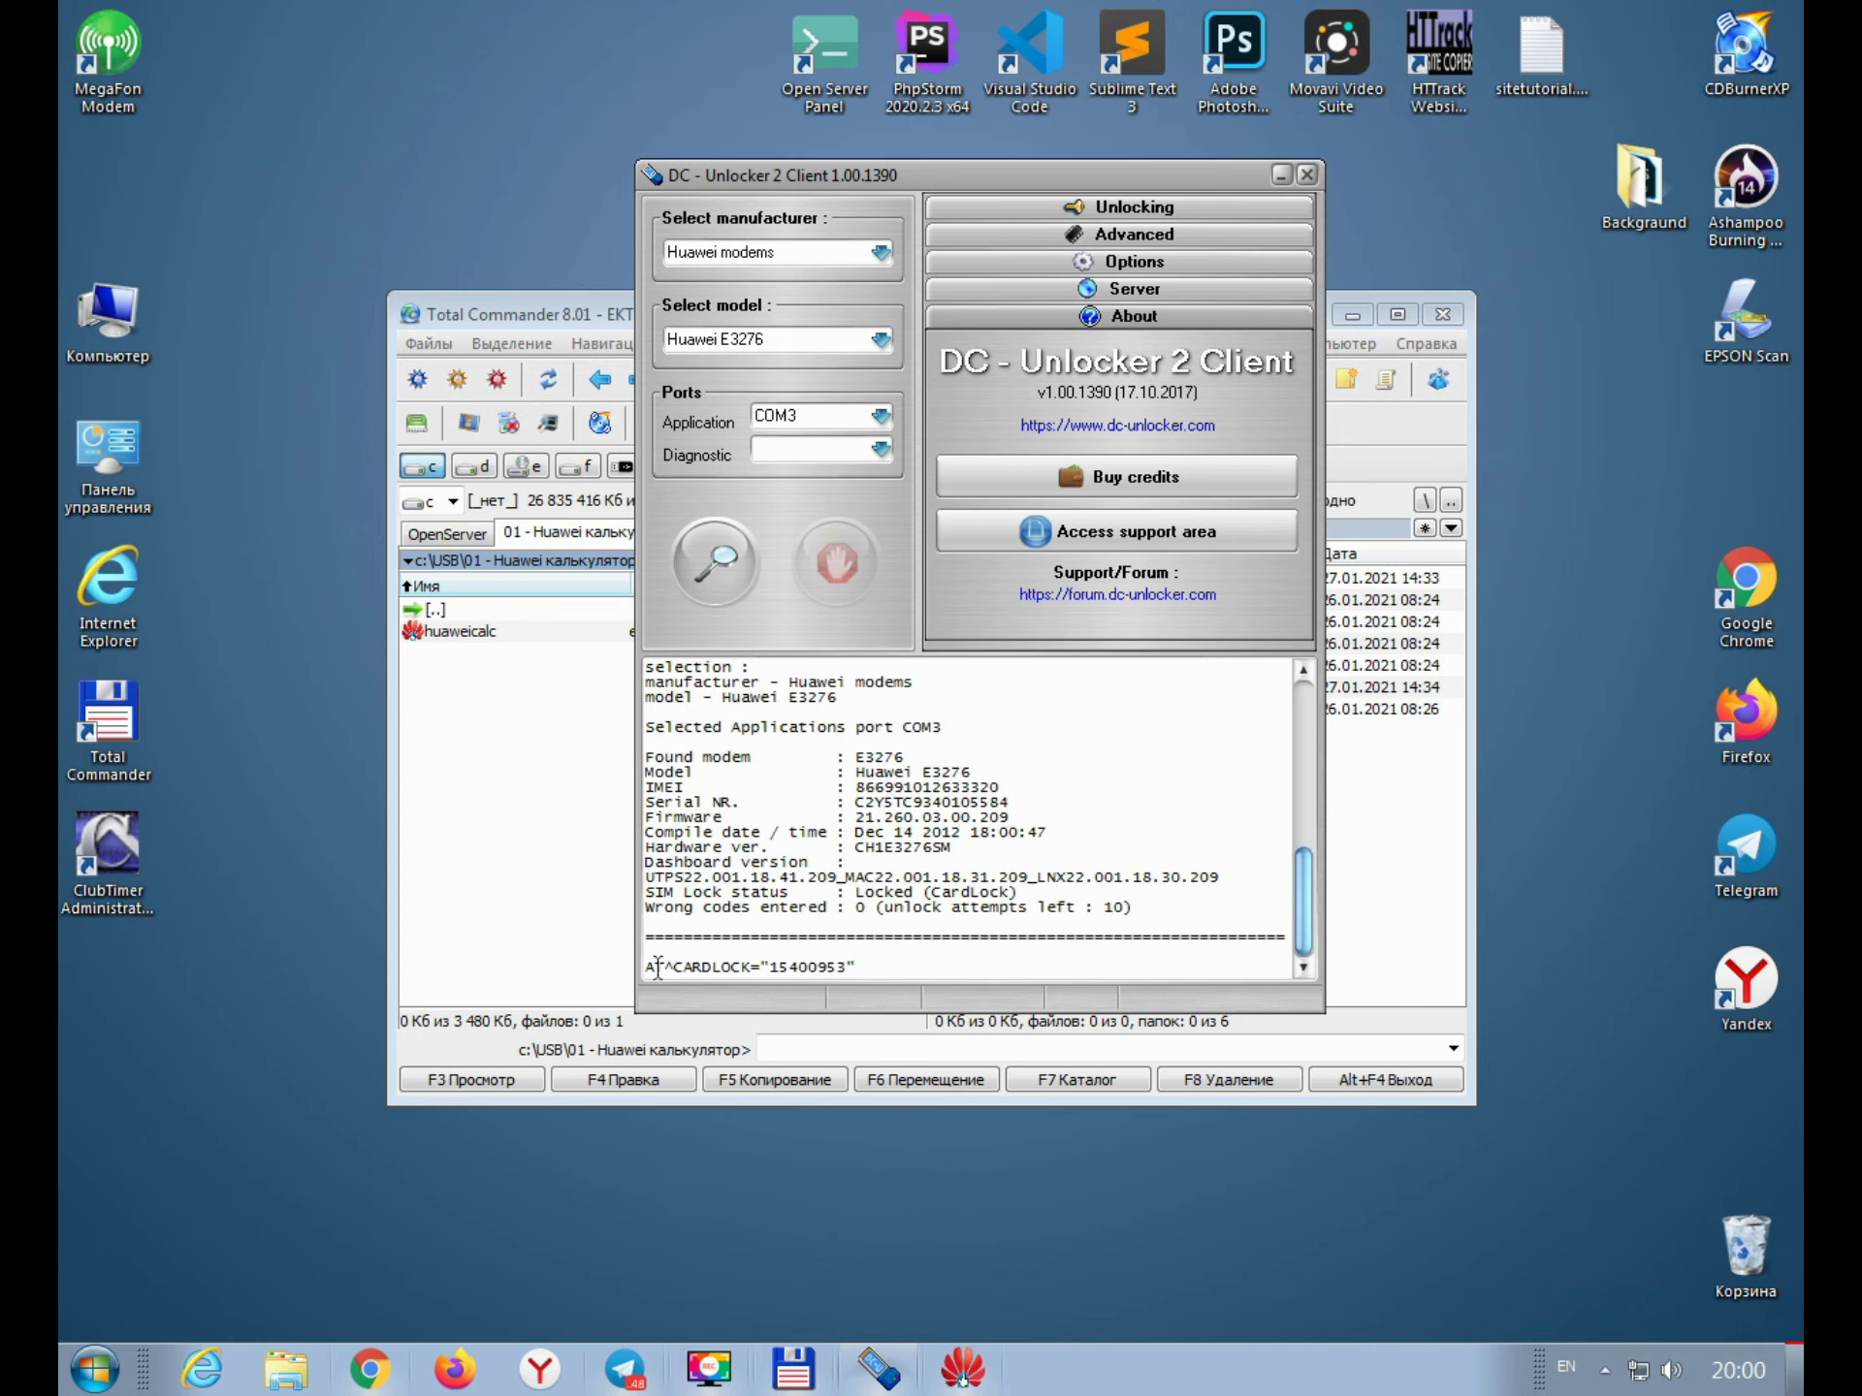
{"action": "left_click_drag", "start_coordinate": [651, 967], "coordinate": [645, 967]}
{"action": "key", "text": "Return"}
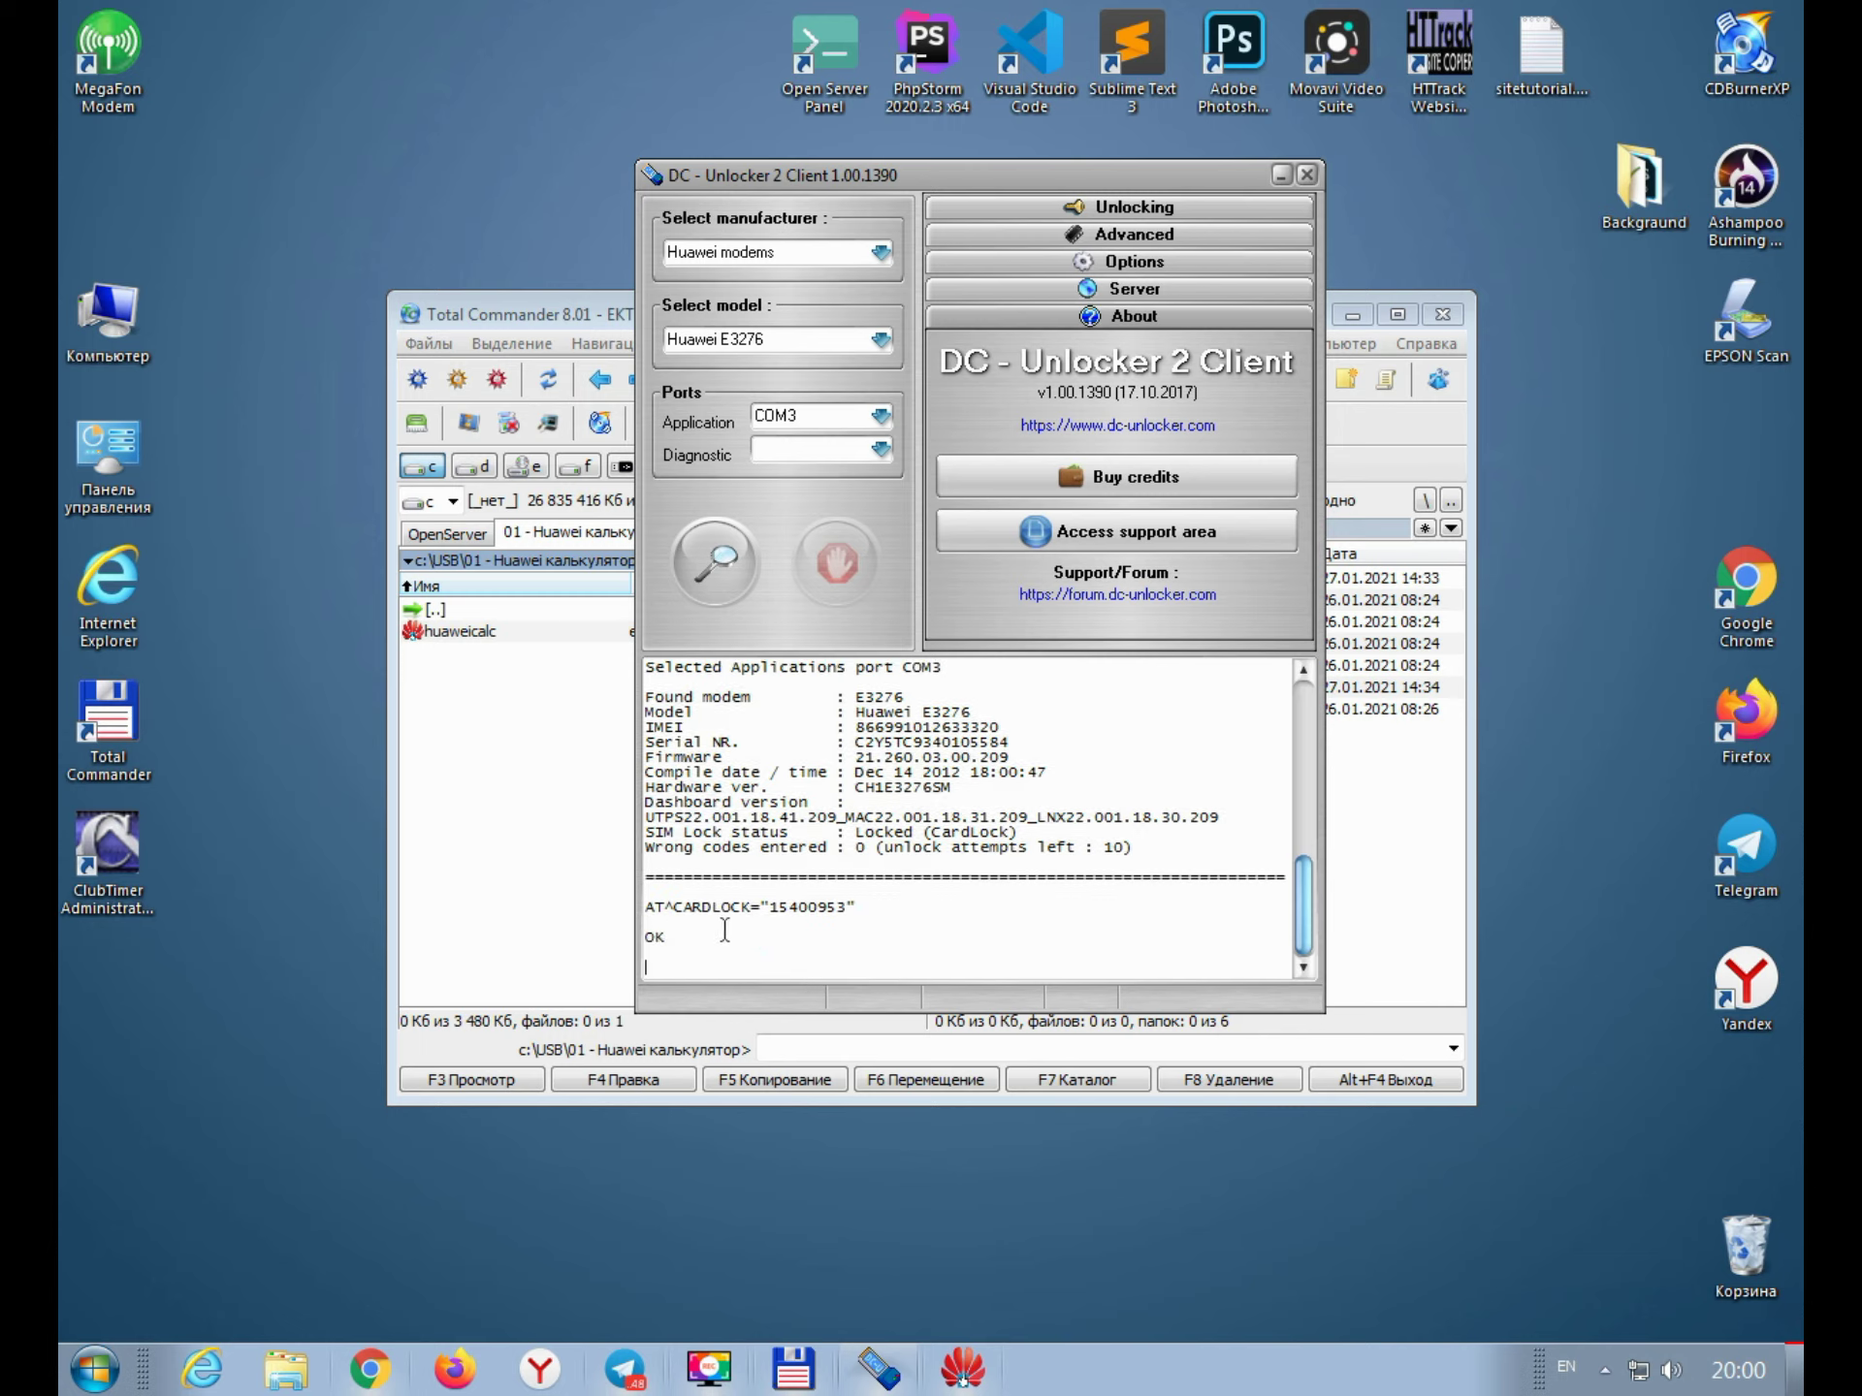
{"action": "left_click", "coordinate": [713, 541]}
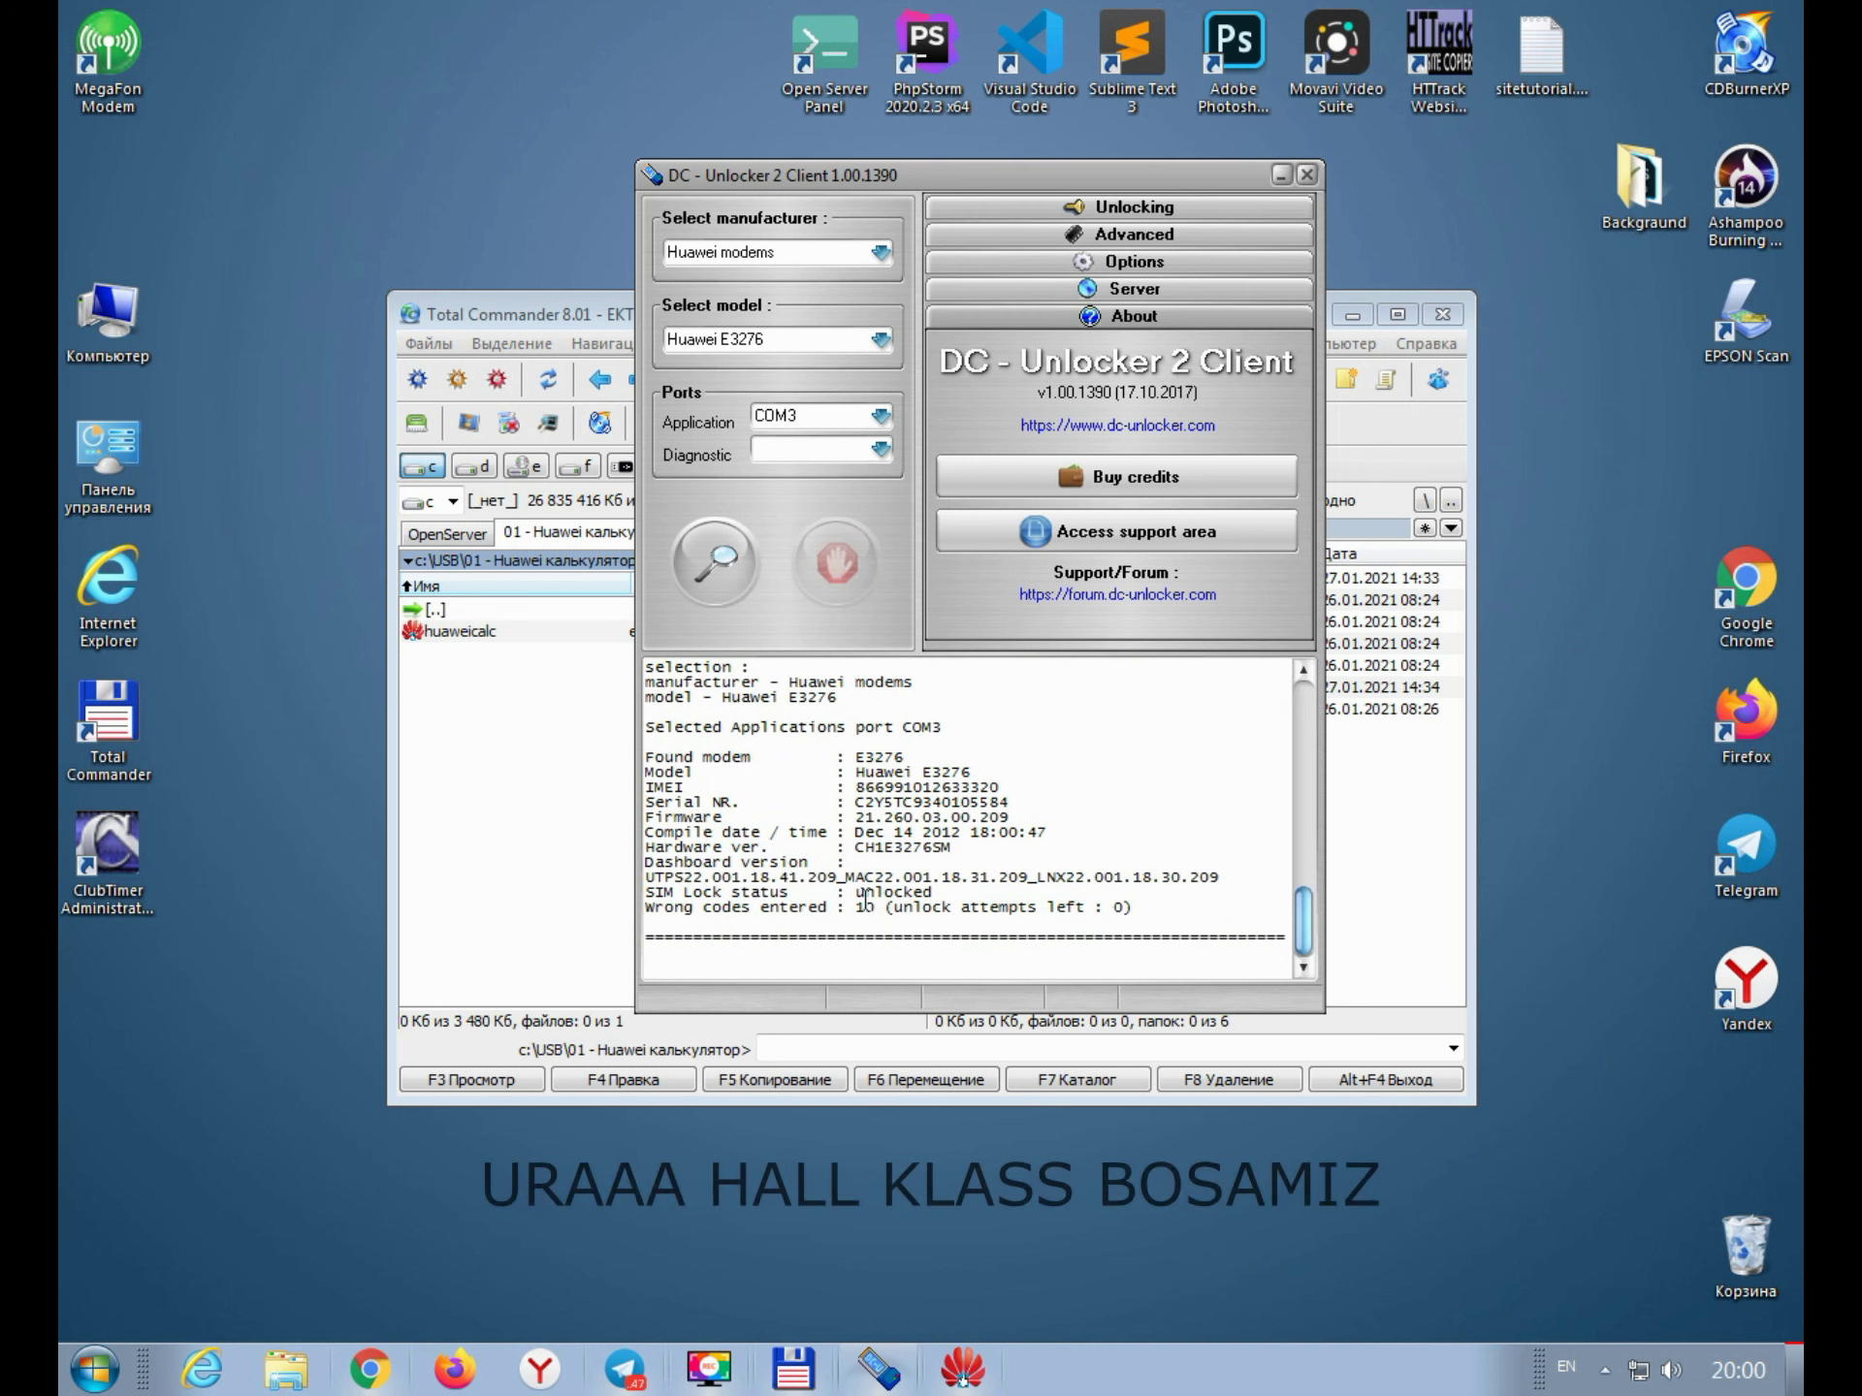
{"action": "left_click_drag", "start_coordinate": [848, 892], "coordinate": [968, 889]}
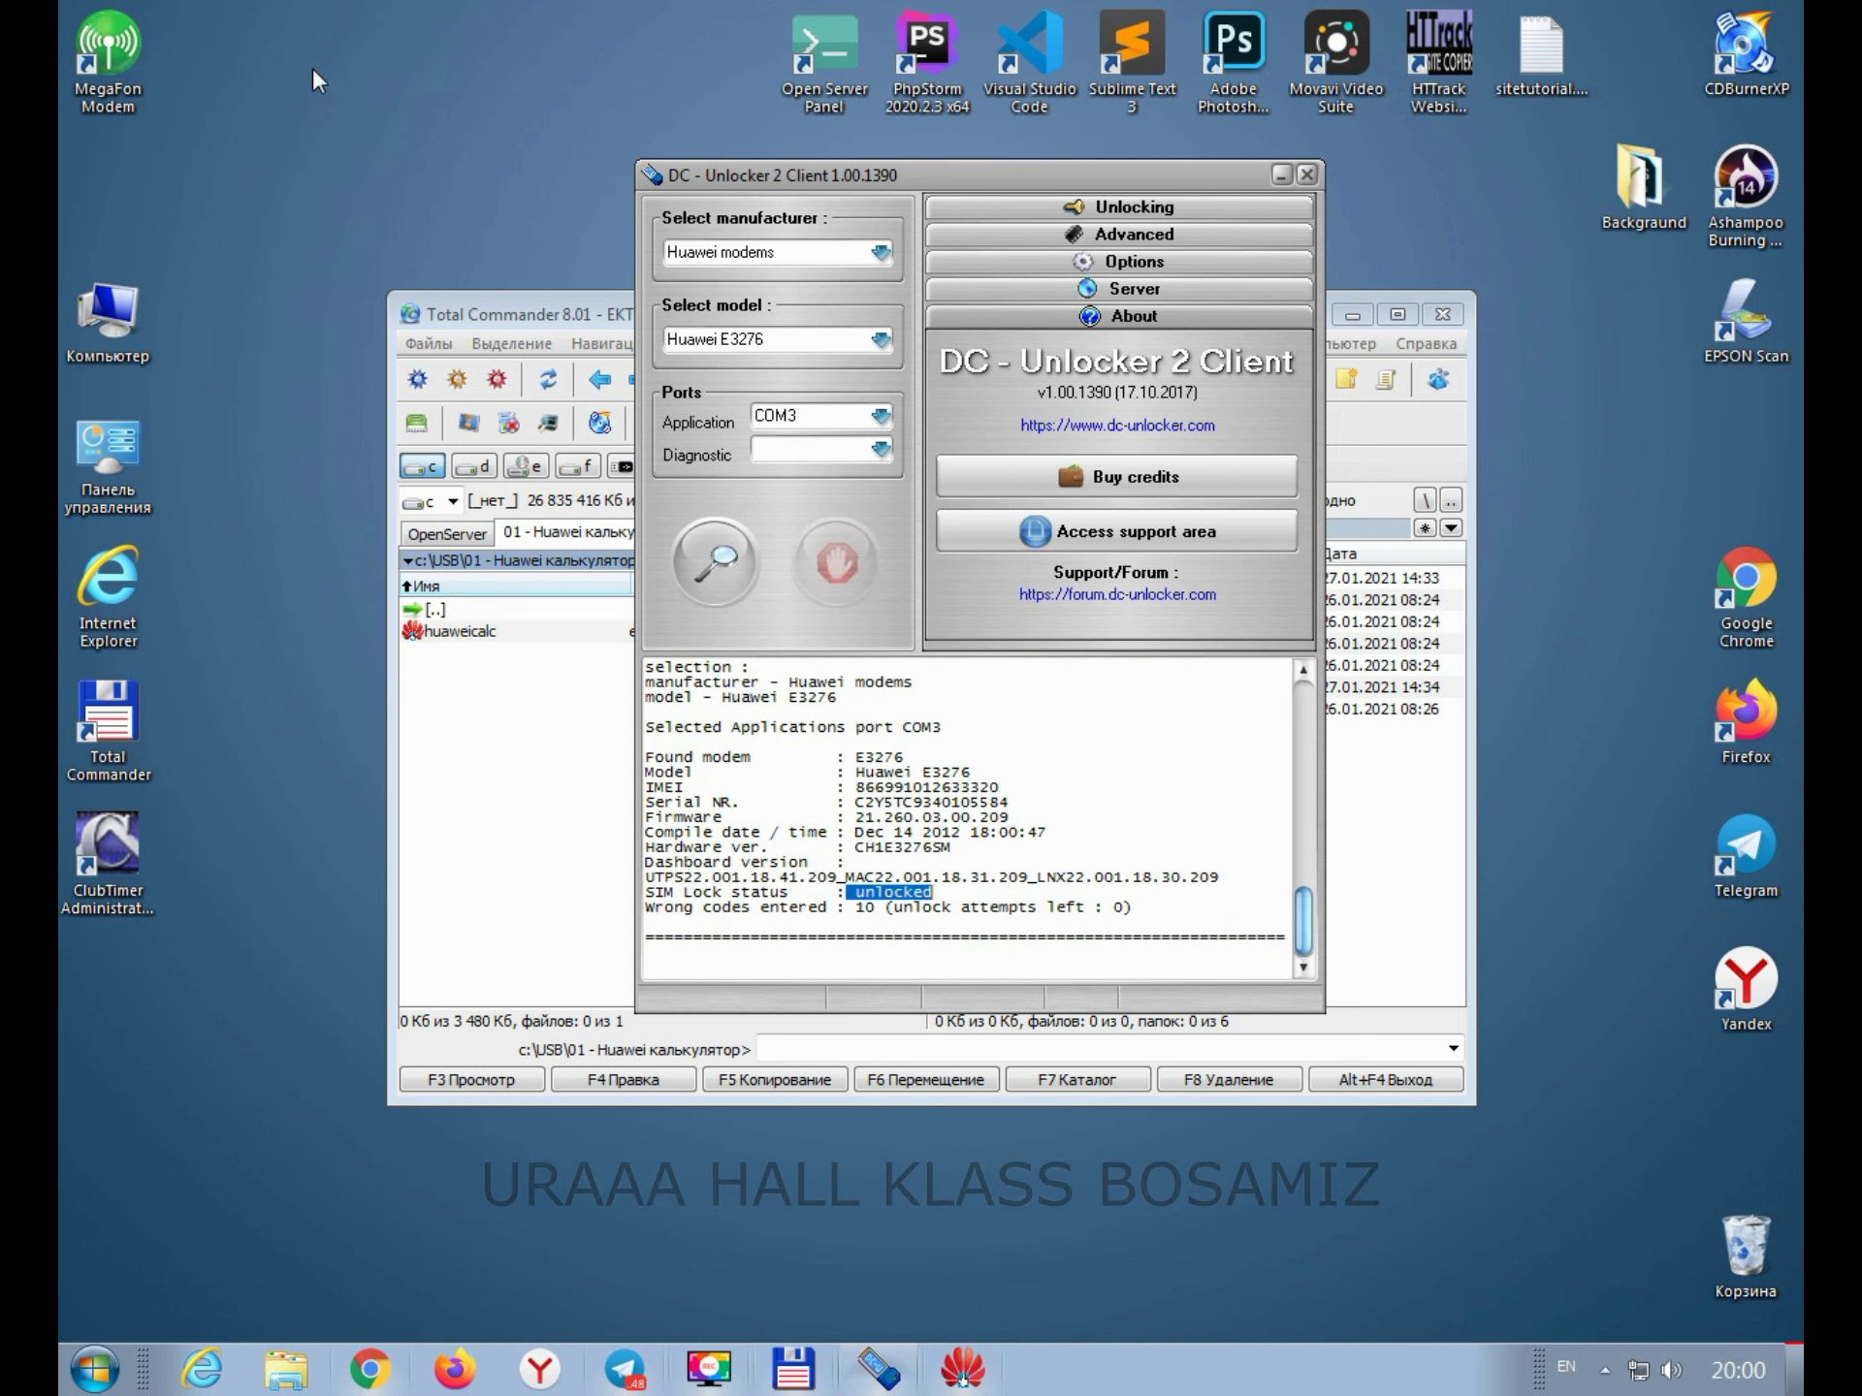
Step: Launch MegaFon Modem and minimize DC-Unlocker to bring the modem program into clear view
{"action": "double_click", "coordinate": [138, 64]}
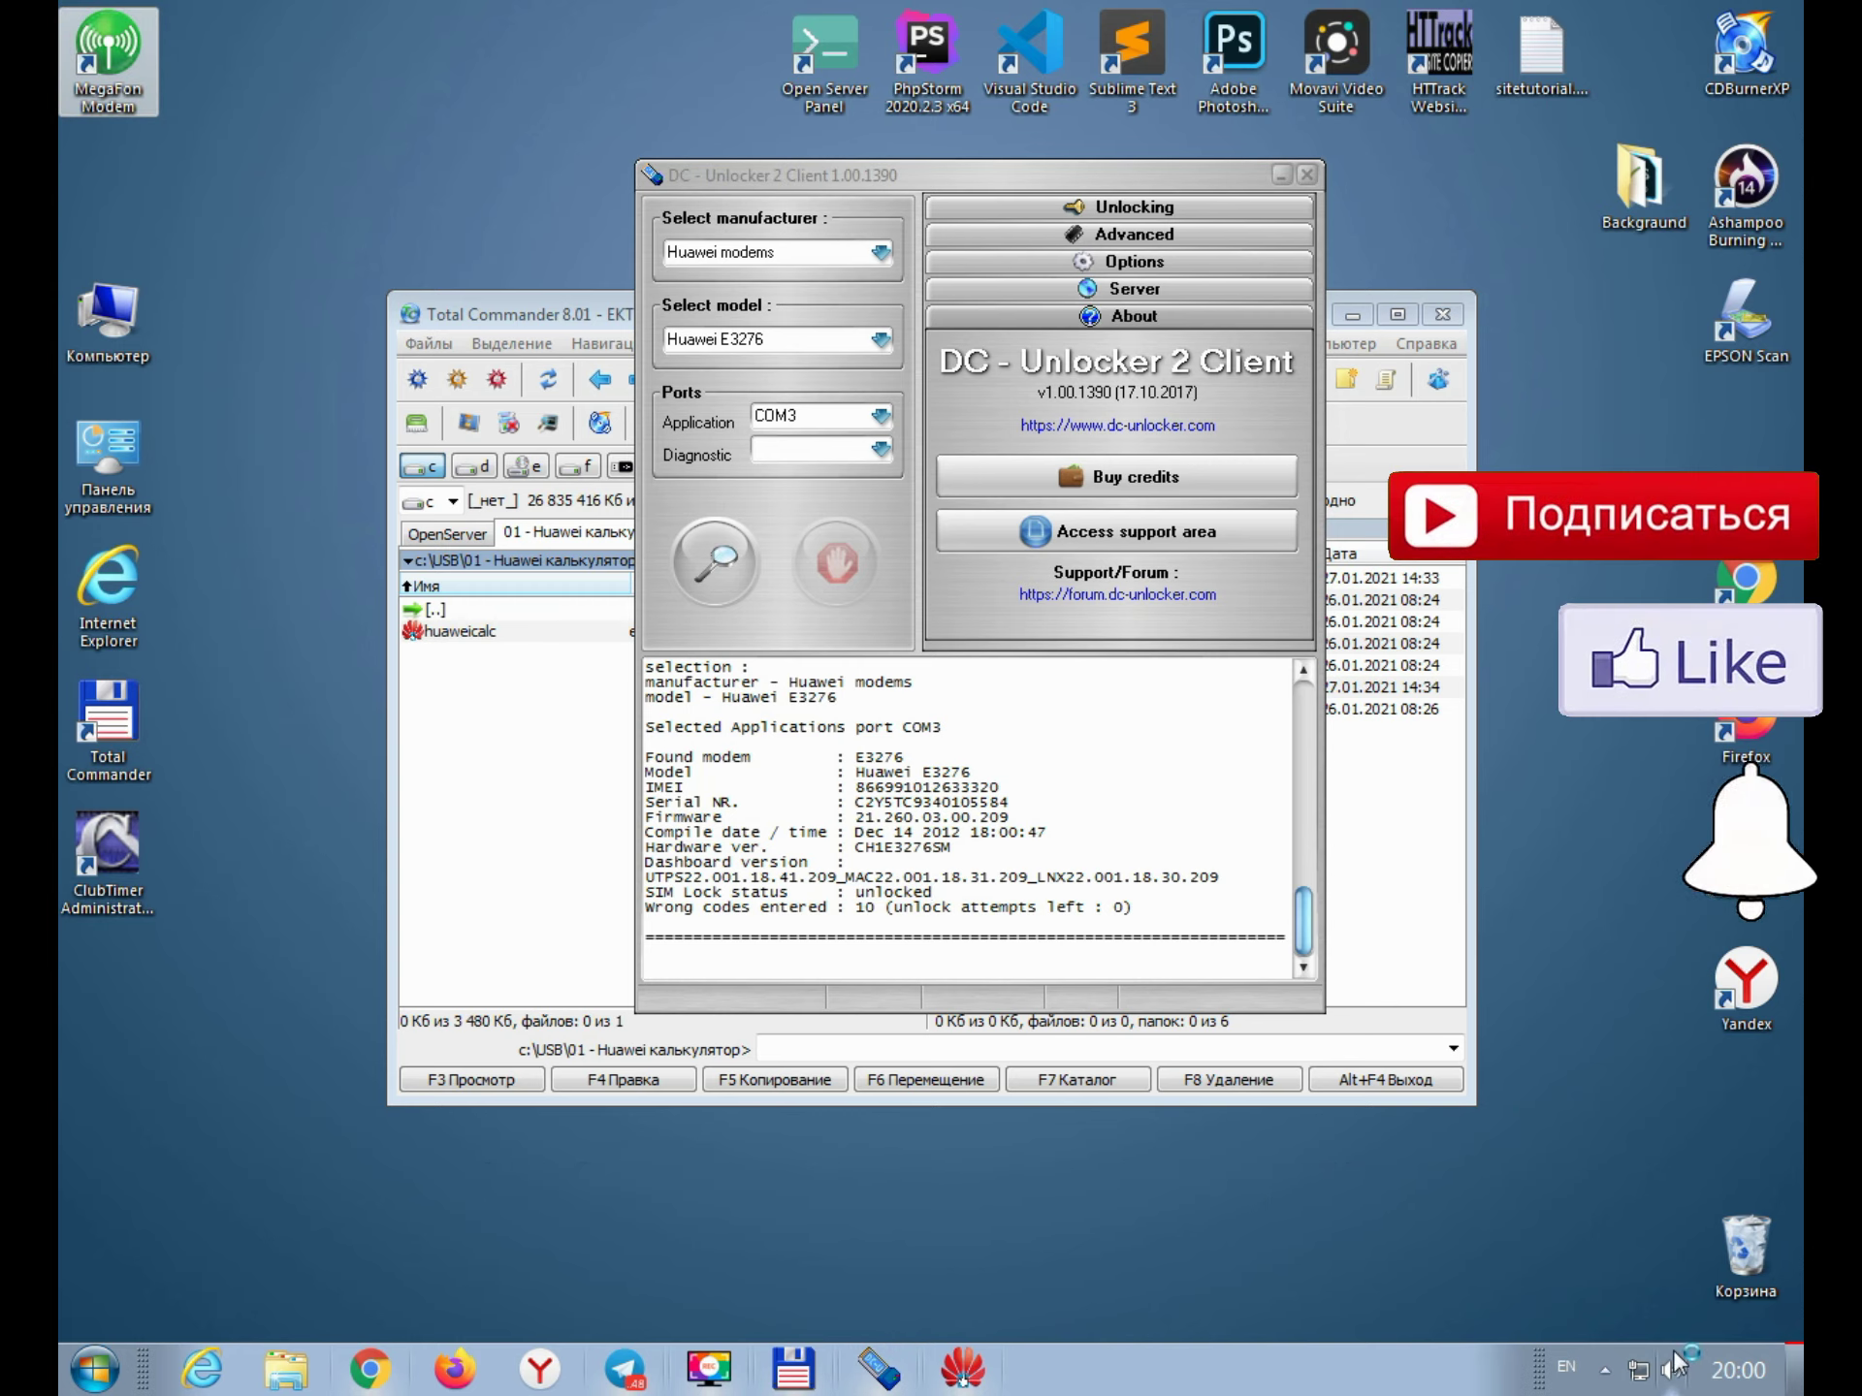
{"action": "left_click", "coordinate": [1605, 1371]}
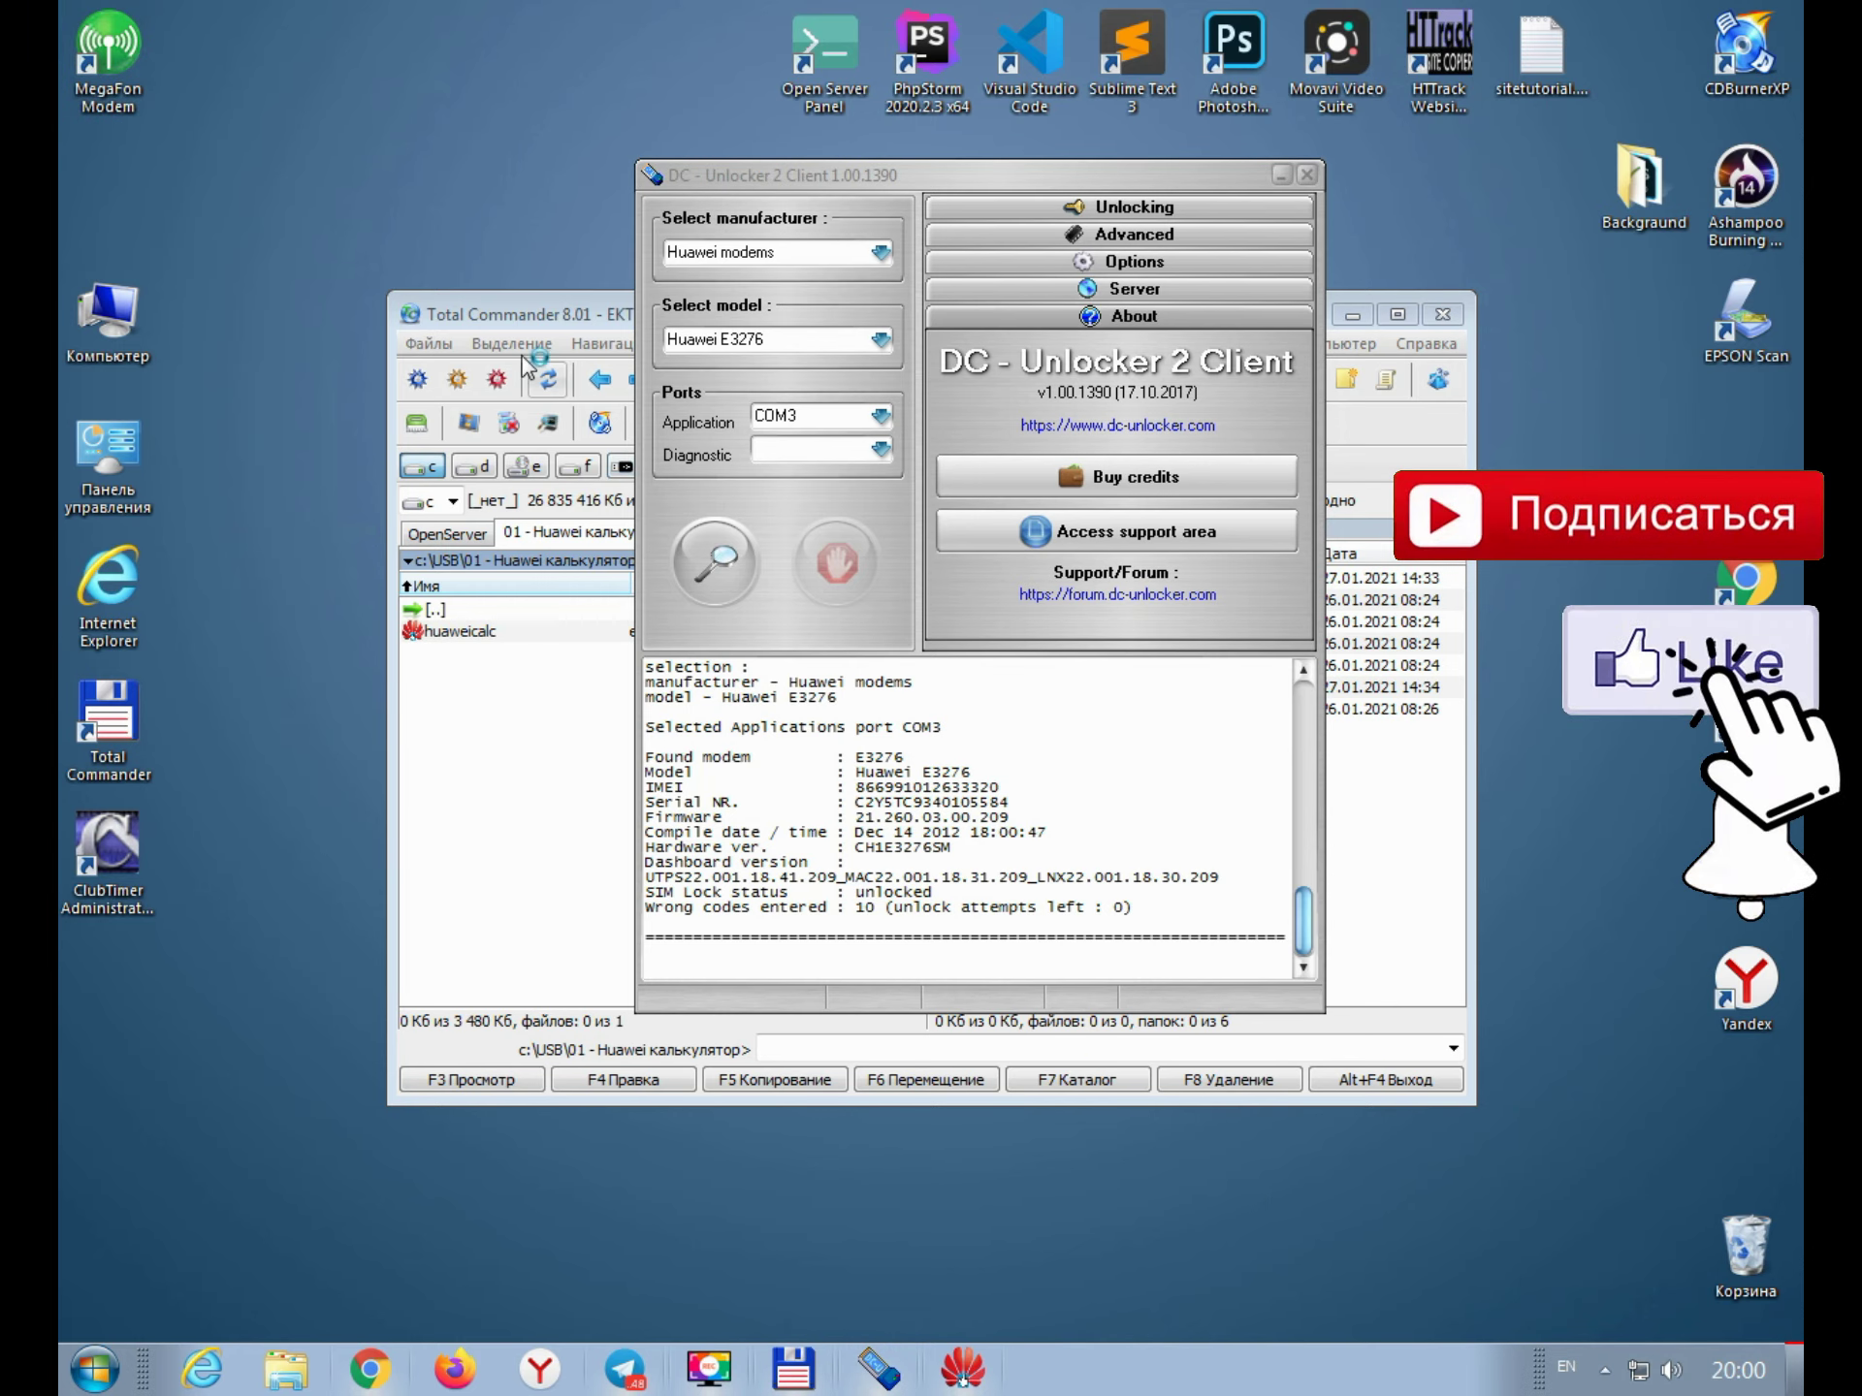
{"action": "left_click", "coordinate": [1606, 1370]}
{"action": "right_click", "coordinate": [1646, 1166]}
{"action": "left_click", "coordinate": [1527, 1280]}
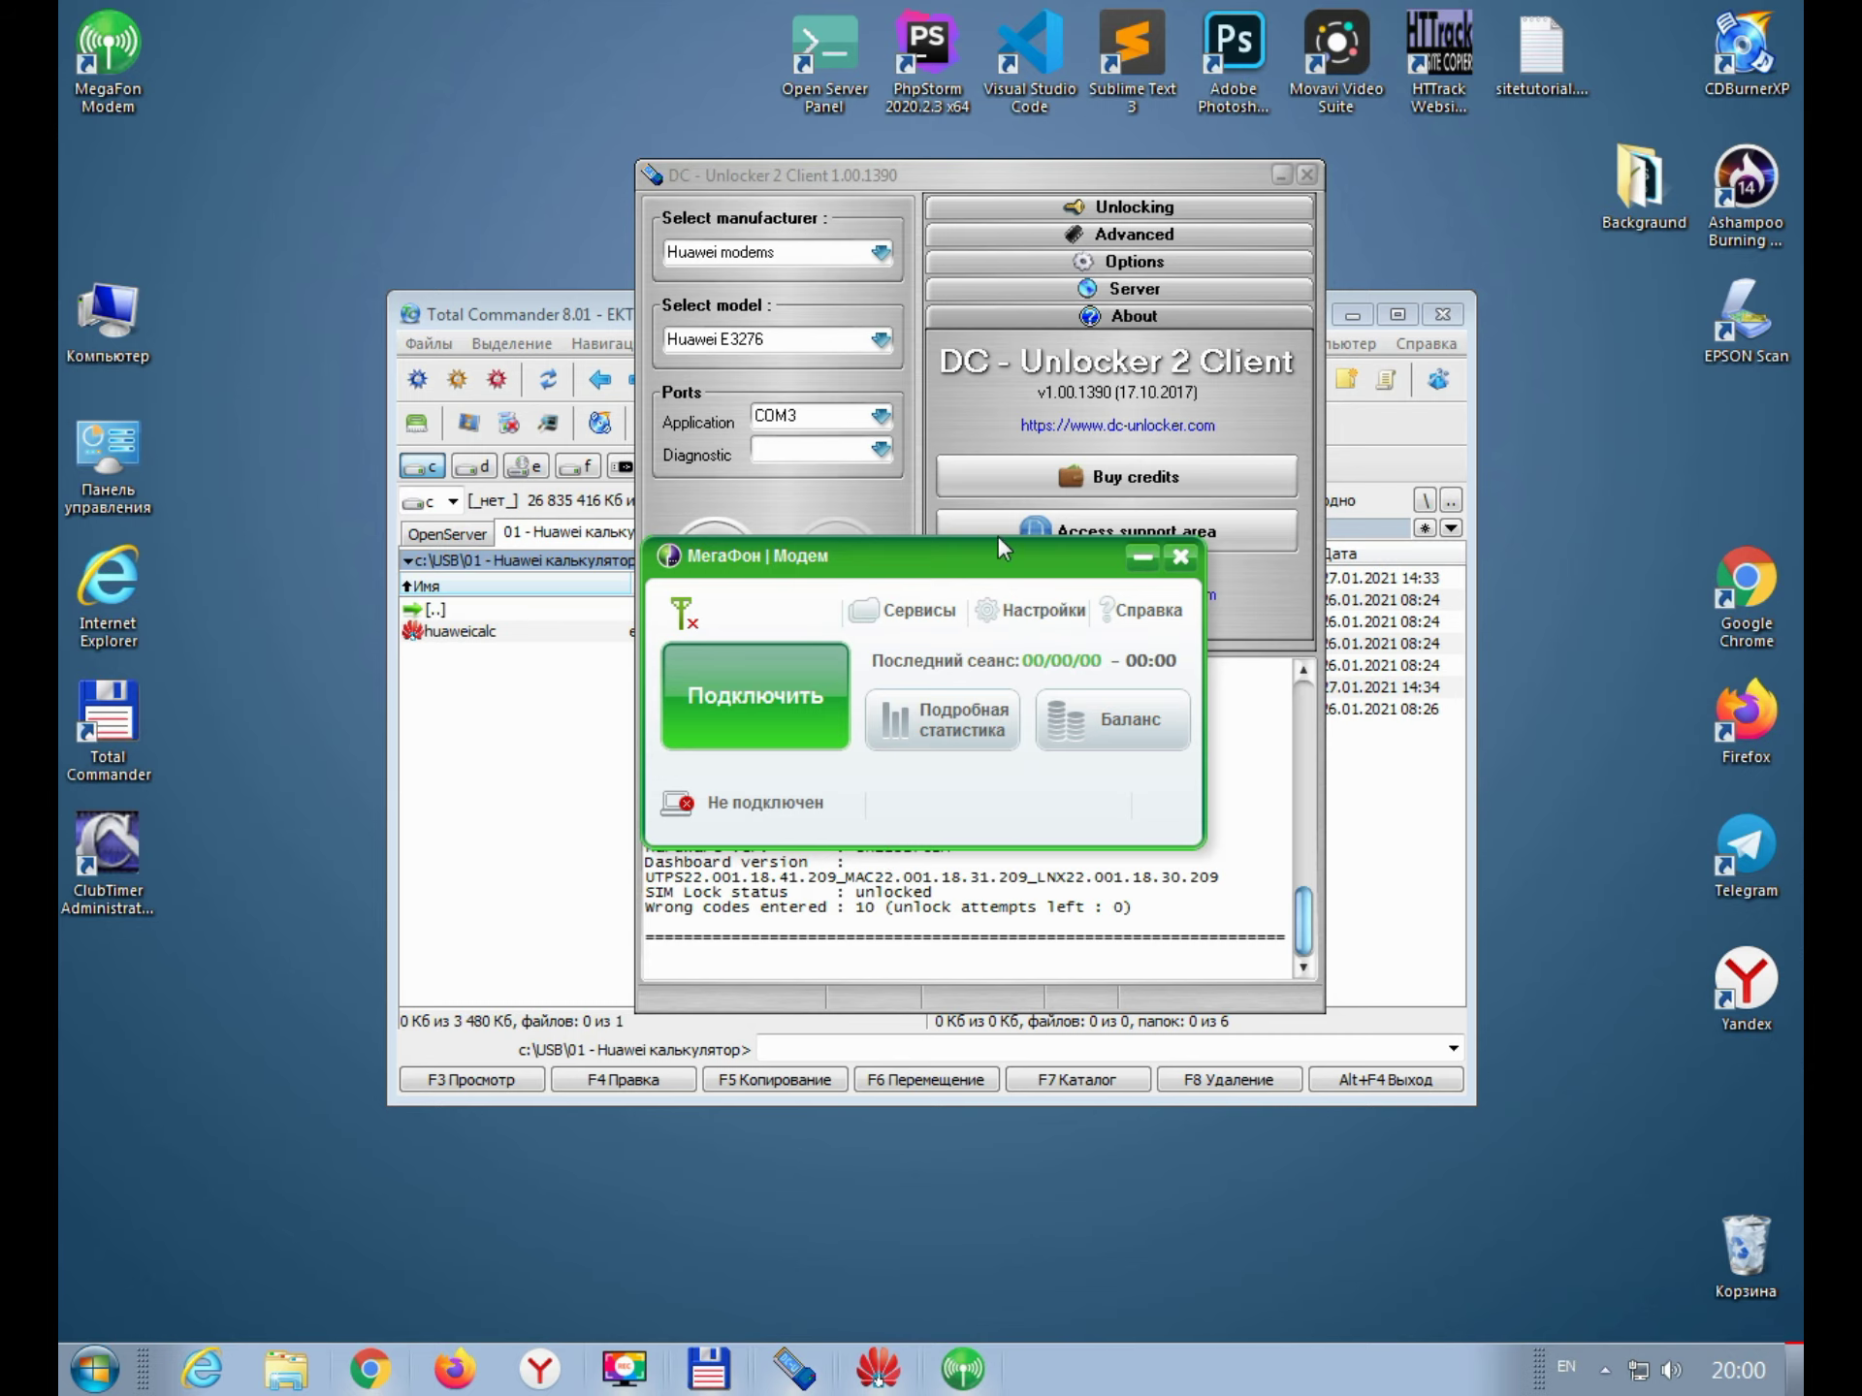
{"action": "left_click", "coordinate": [1284, 175]}
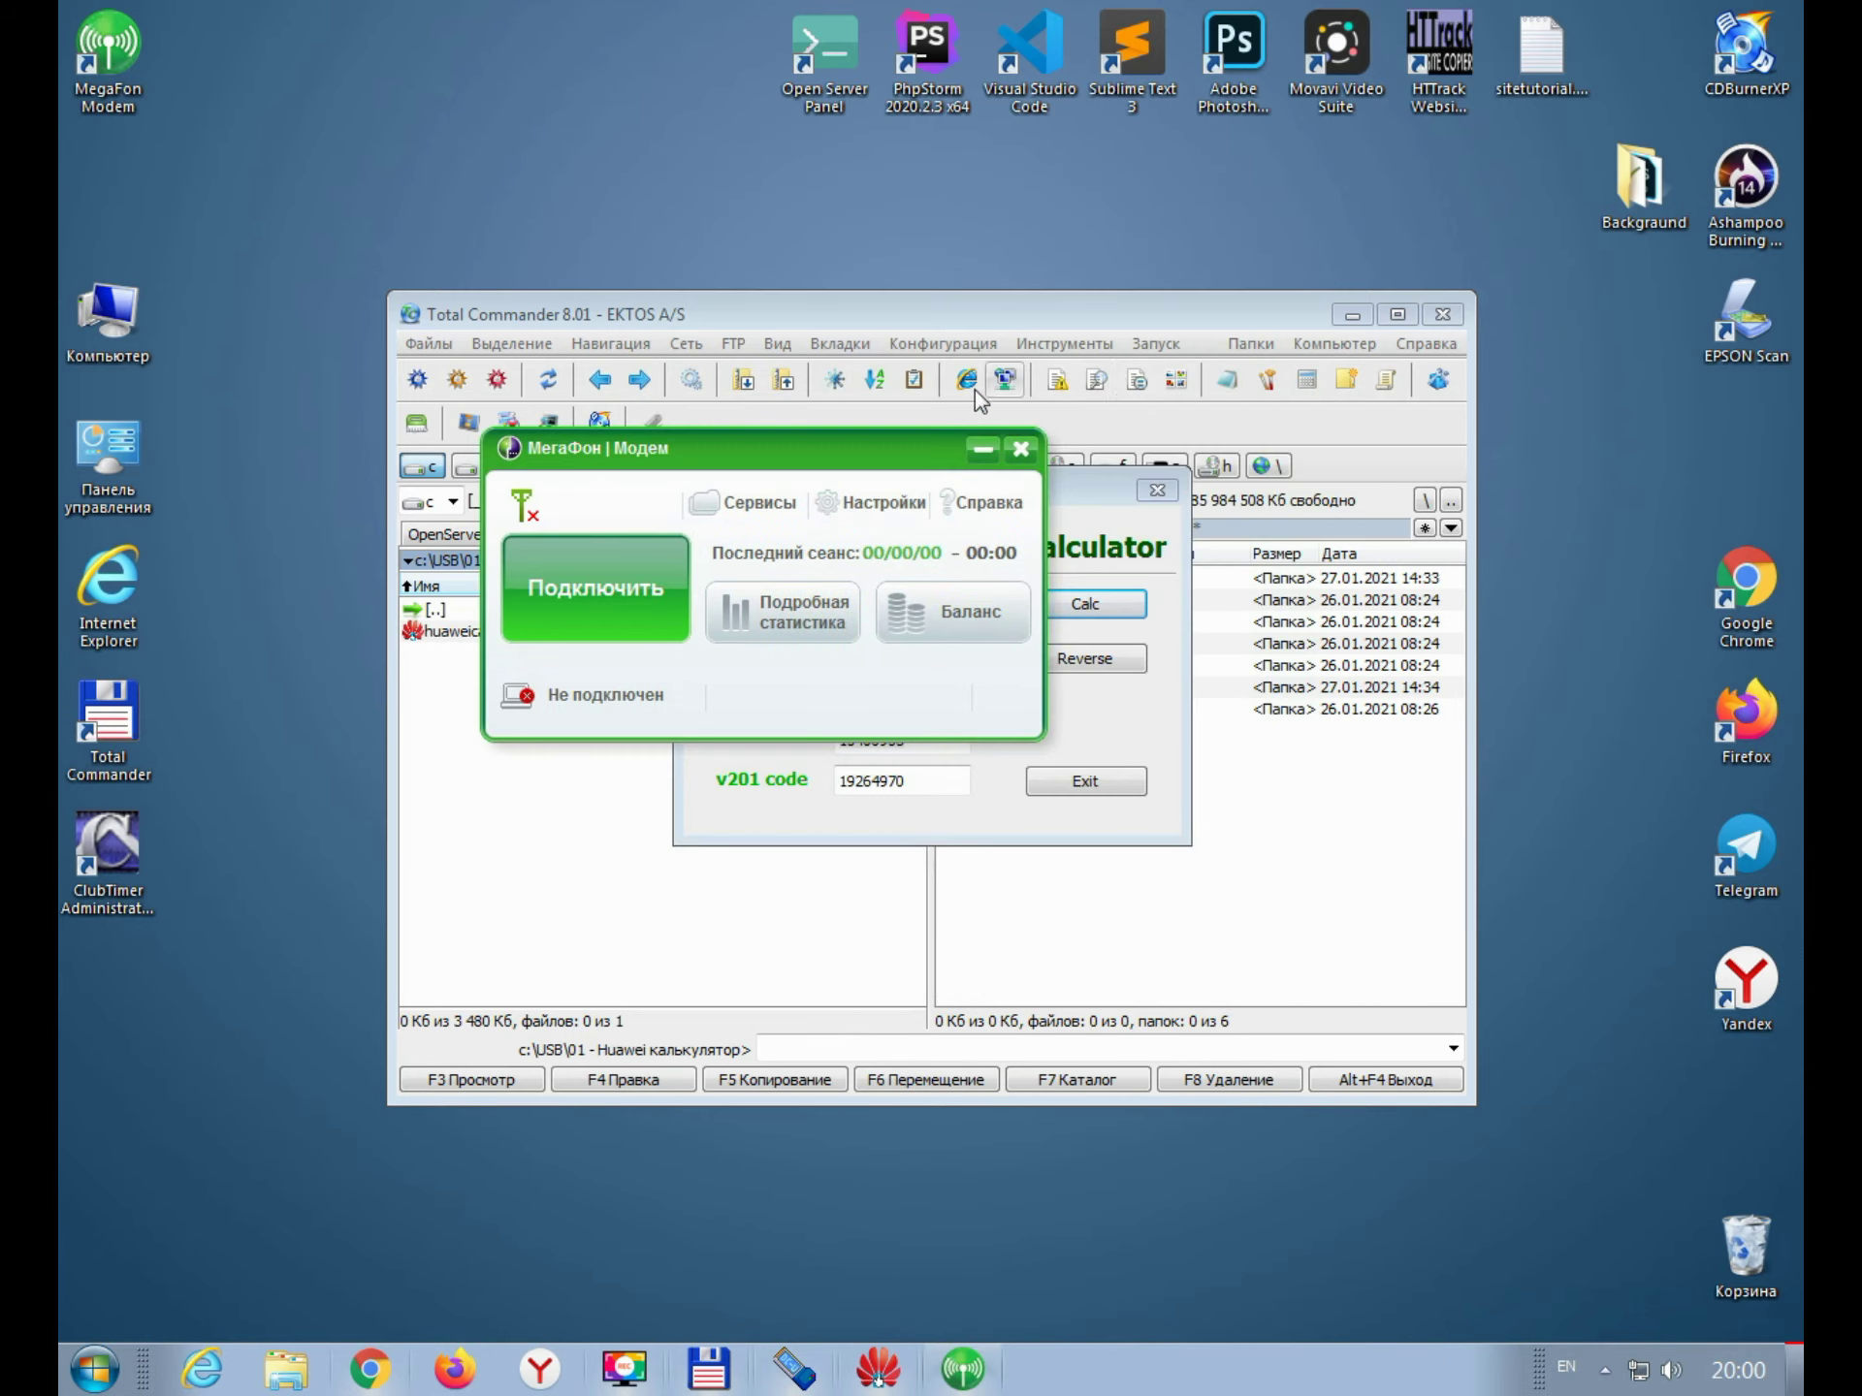
{"action": "left_click_drag", "start_coordinate": [766, 450], "coordinate": [866, 652]}
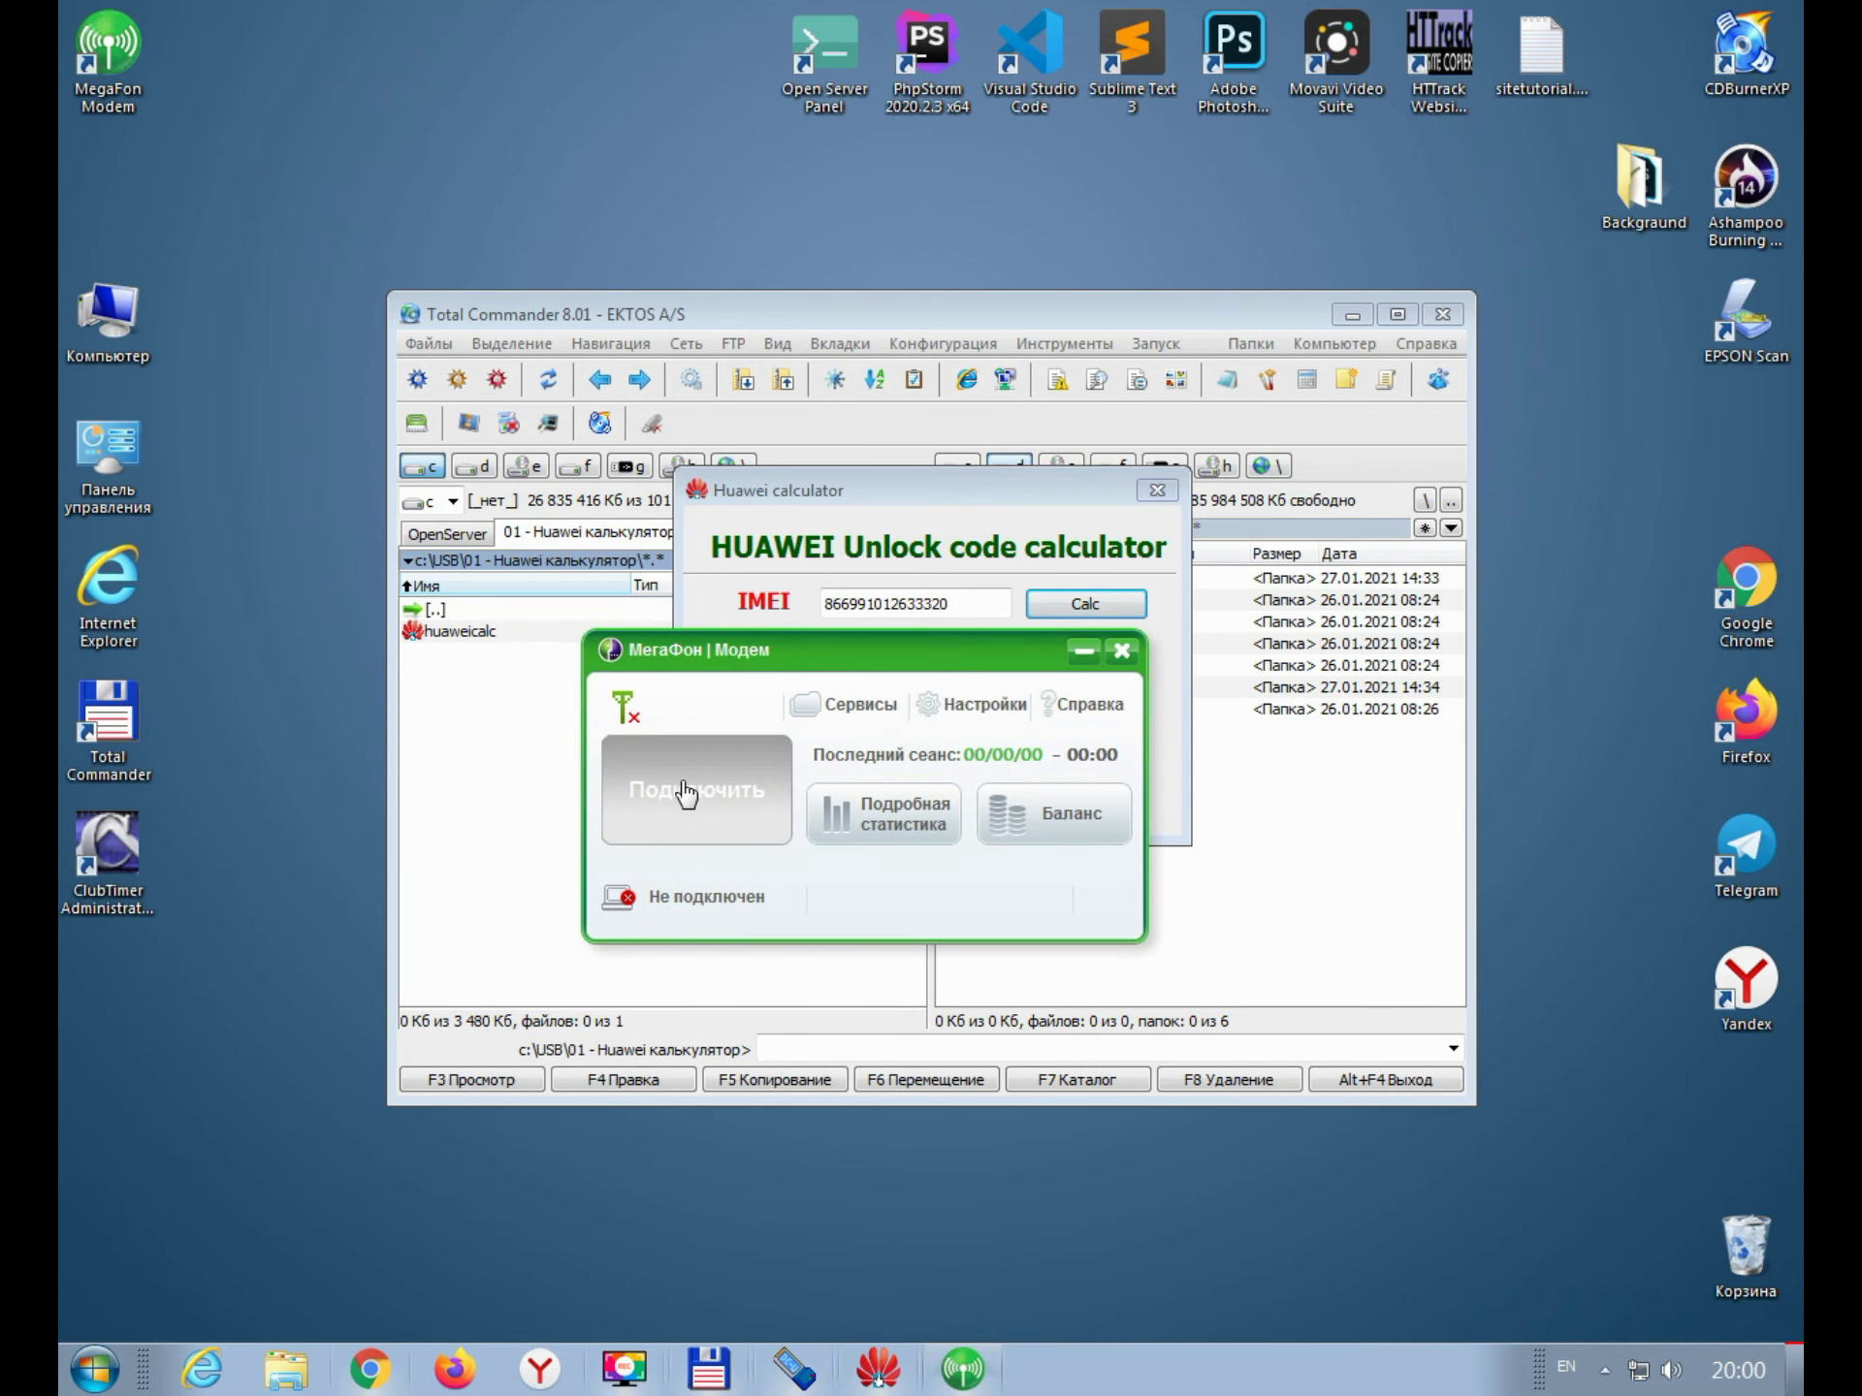
Step: Create a new connection profile named UCELL INTERNET in the MegaFon Modem settings, with the static APN internet
{"action": "left_click", "coordinate": [963, 706]}
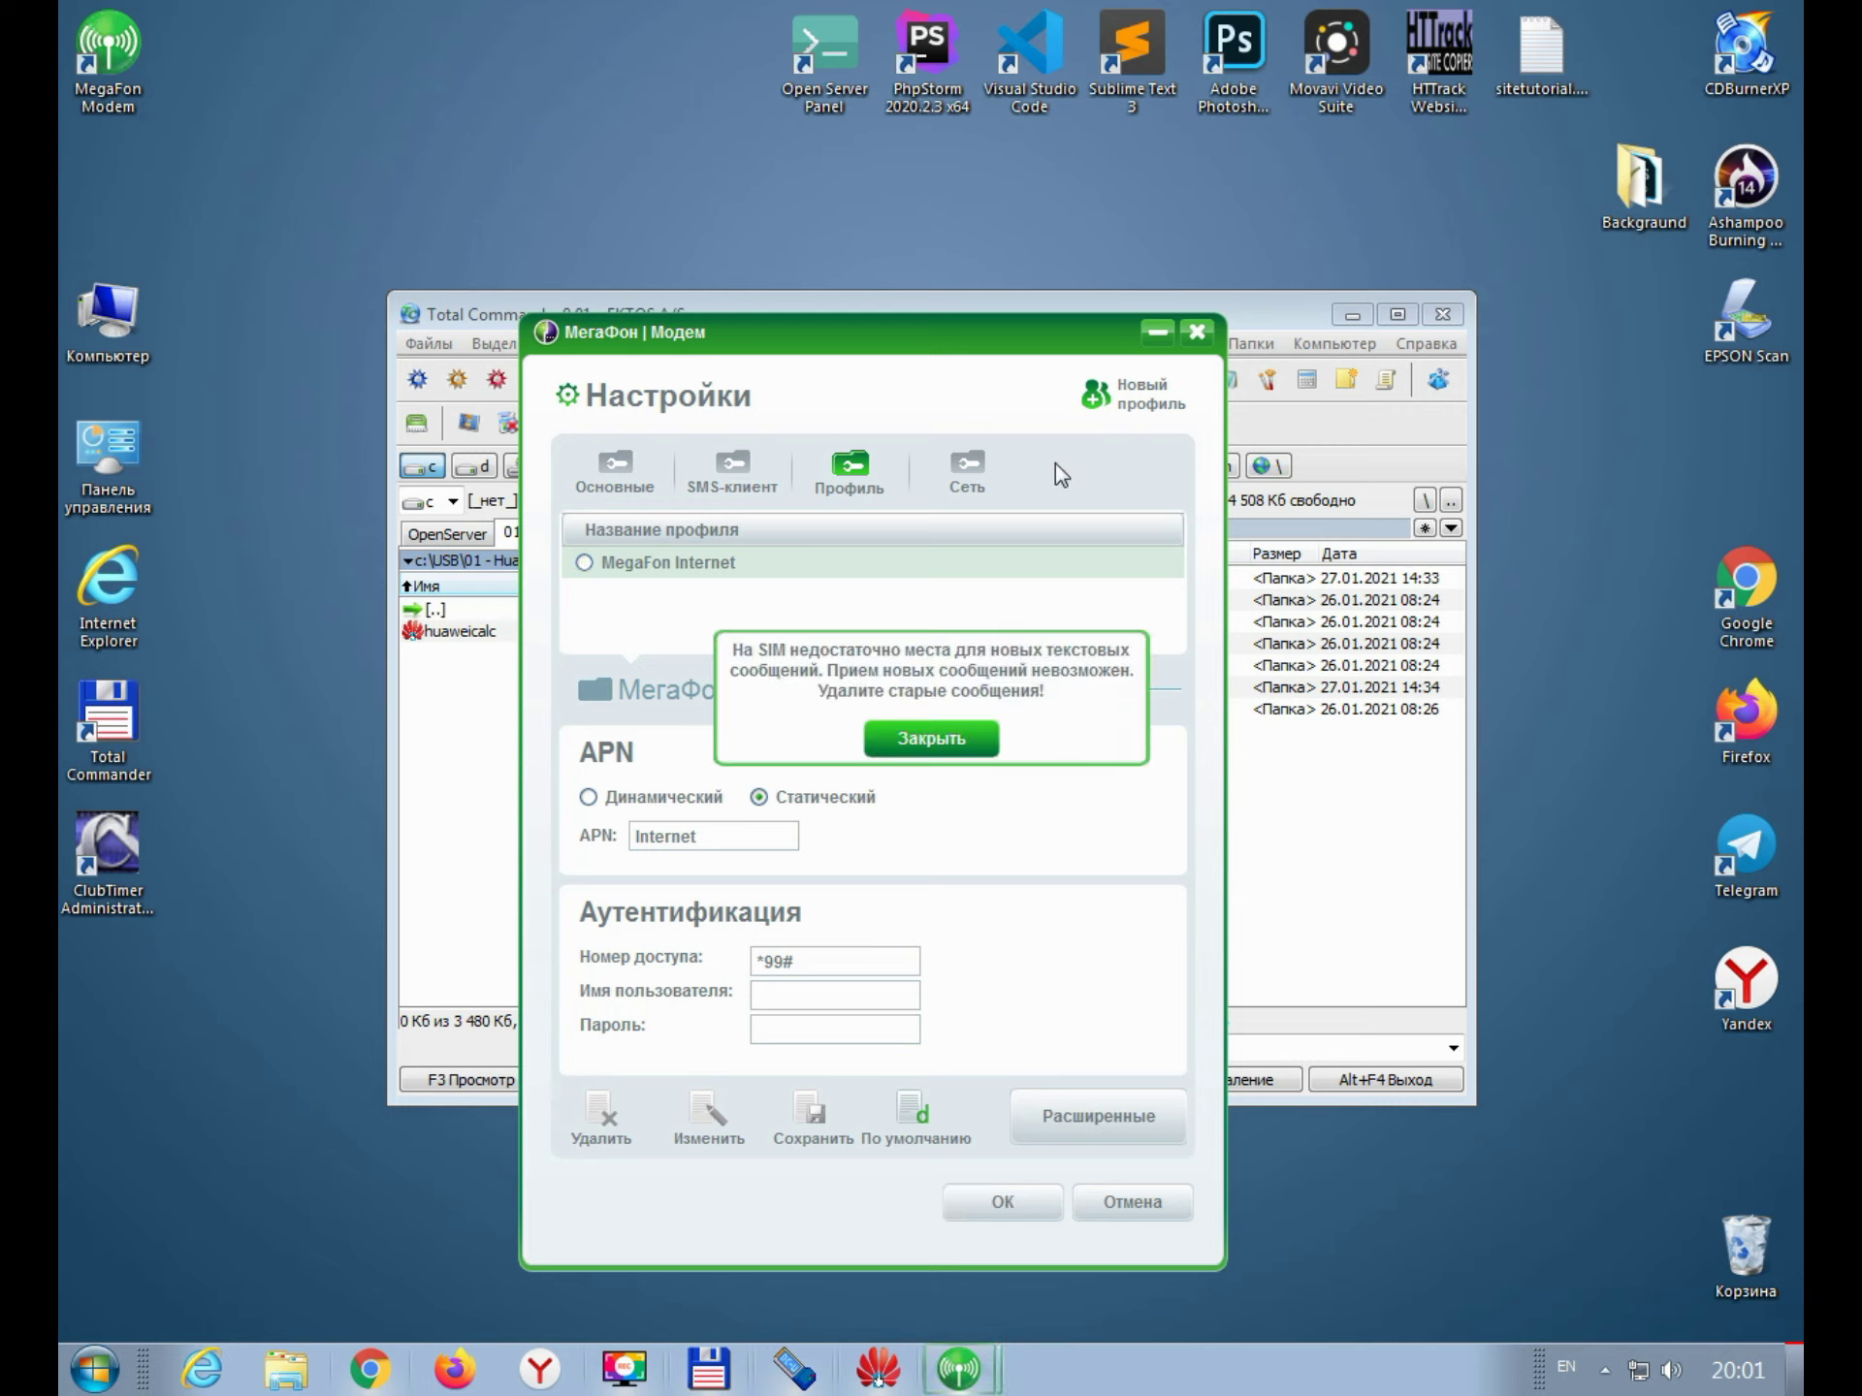
{"action": "left_click", "coordinate": [931, 741]}
{"action": "left_click", "coordinate": [1137, 399]}
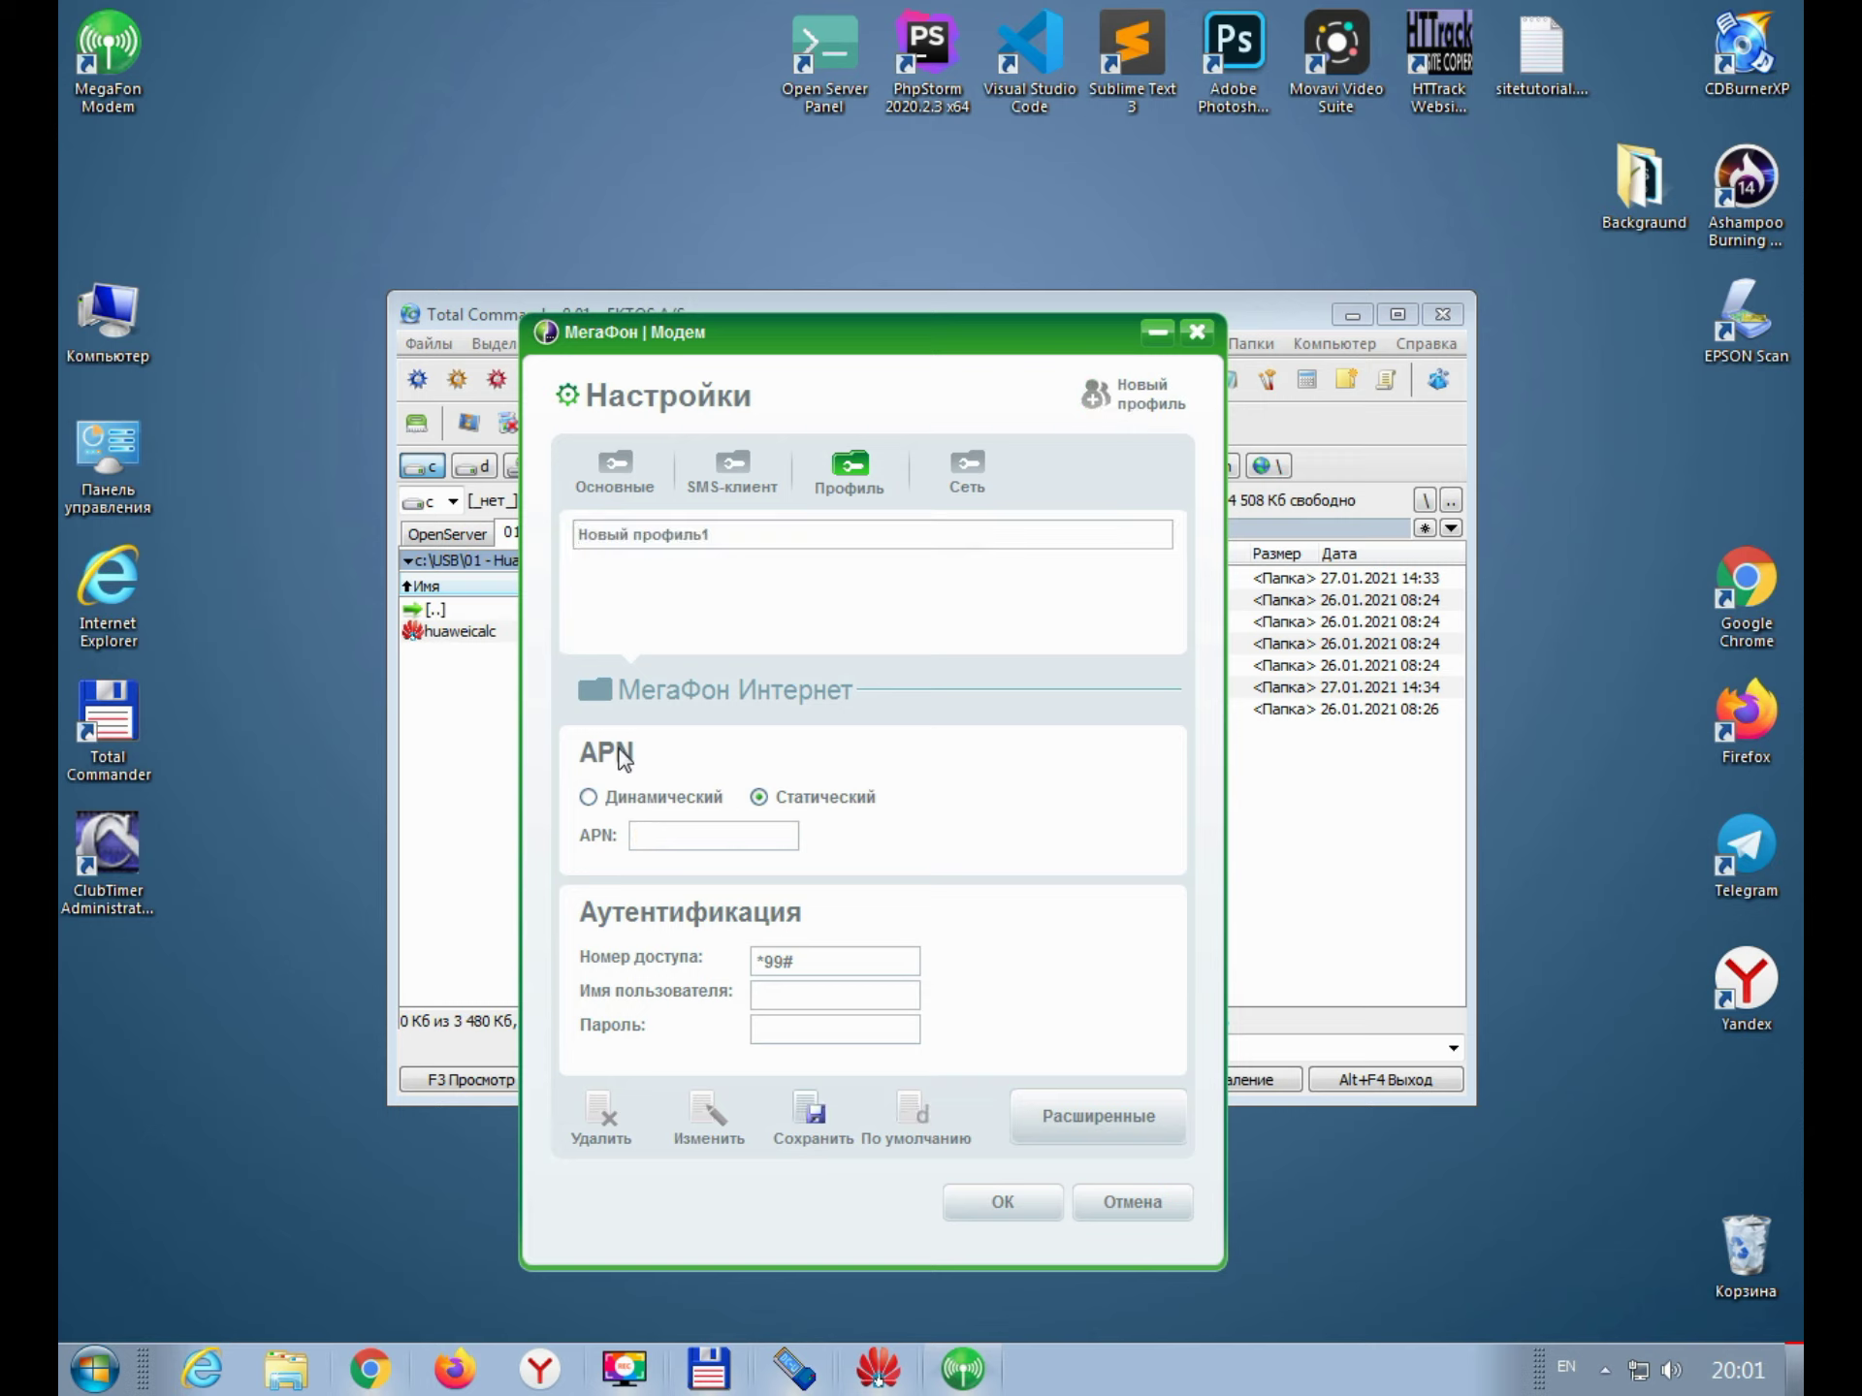
{"action": "type", "text": "CELL"}
{"action": "key", "text": "ctrl+shift+Right"}
{"action": "key", "text": "ctrl+shift+Right"}
{"action": "key", "text": "Delete"}
{"action": "type", "text": "INS"}
{"action": "key", "text": "BackSpace"}
{"action": "type", "text": "TERNET"}
{"action": "left_click", "coordinate": [671, 834]}
{"action": "type", "text": "internet"}
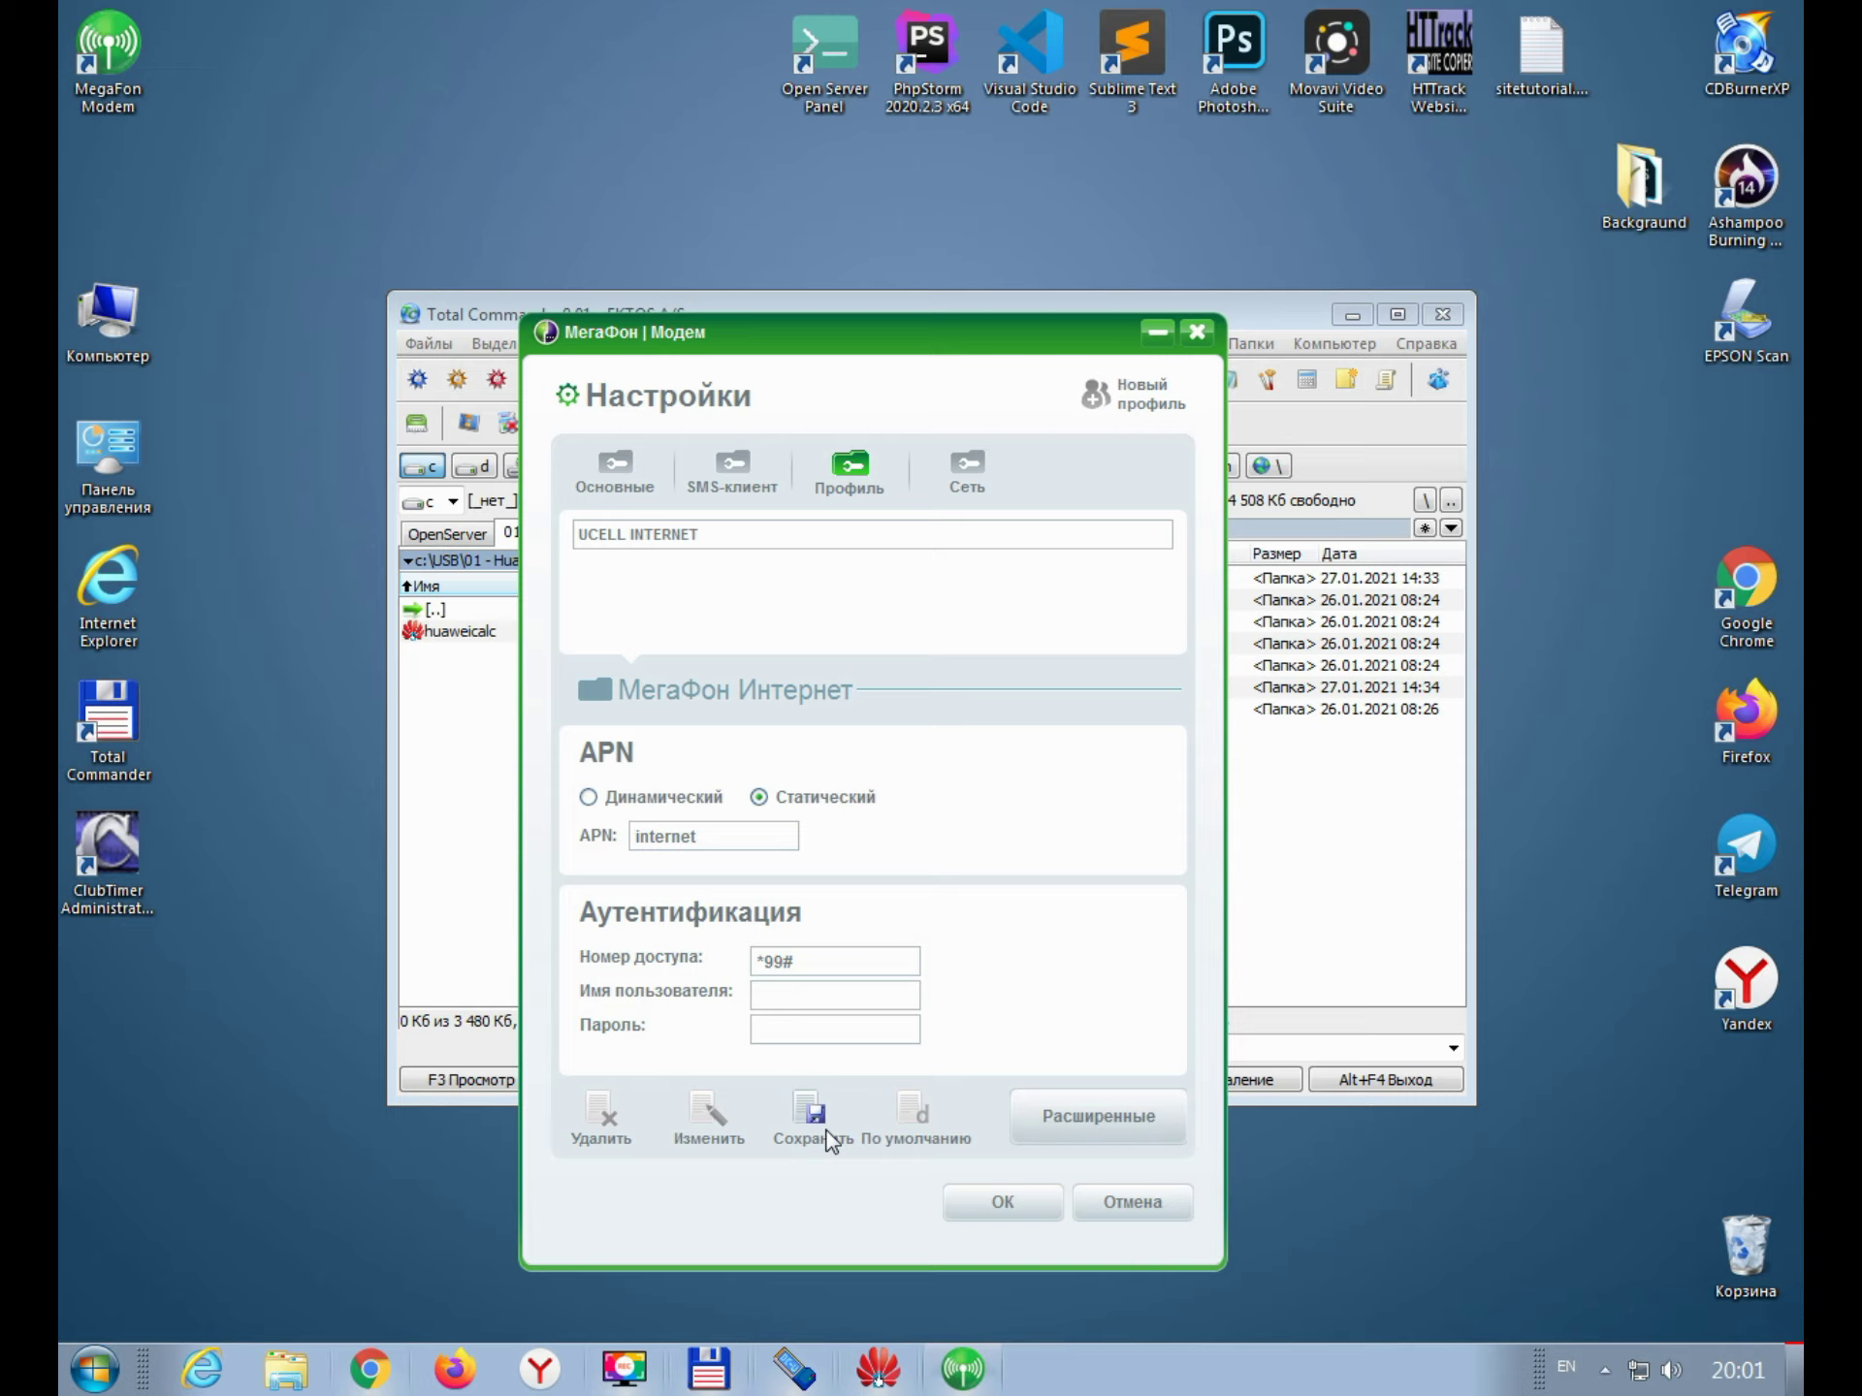
Step: Set the new profile's user name to ucell, fill in the profile password, and save the profile and settings
{"action": "left_click", "coordinate": [801, 1004]}
{"action": "type", "text": "ucell"}
{"action": "double_click", "coordinate": [801, 1004]}
{"action": "key", "text": "ctrl+c"}
{"action": "left_click", "coordinate": [758, 1030]}
{"action": "key", "text": "ctrl+v"}
{"action": "left_click", "coordinate": [813, 1115]}
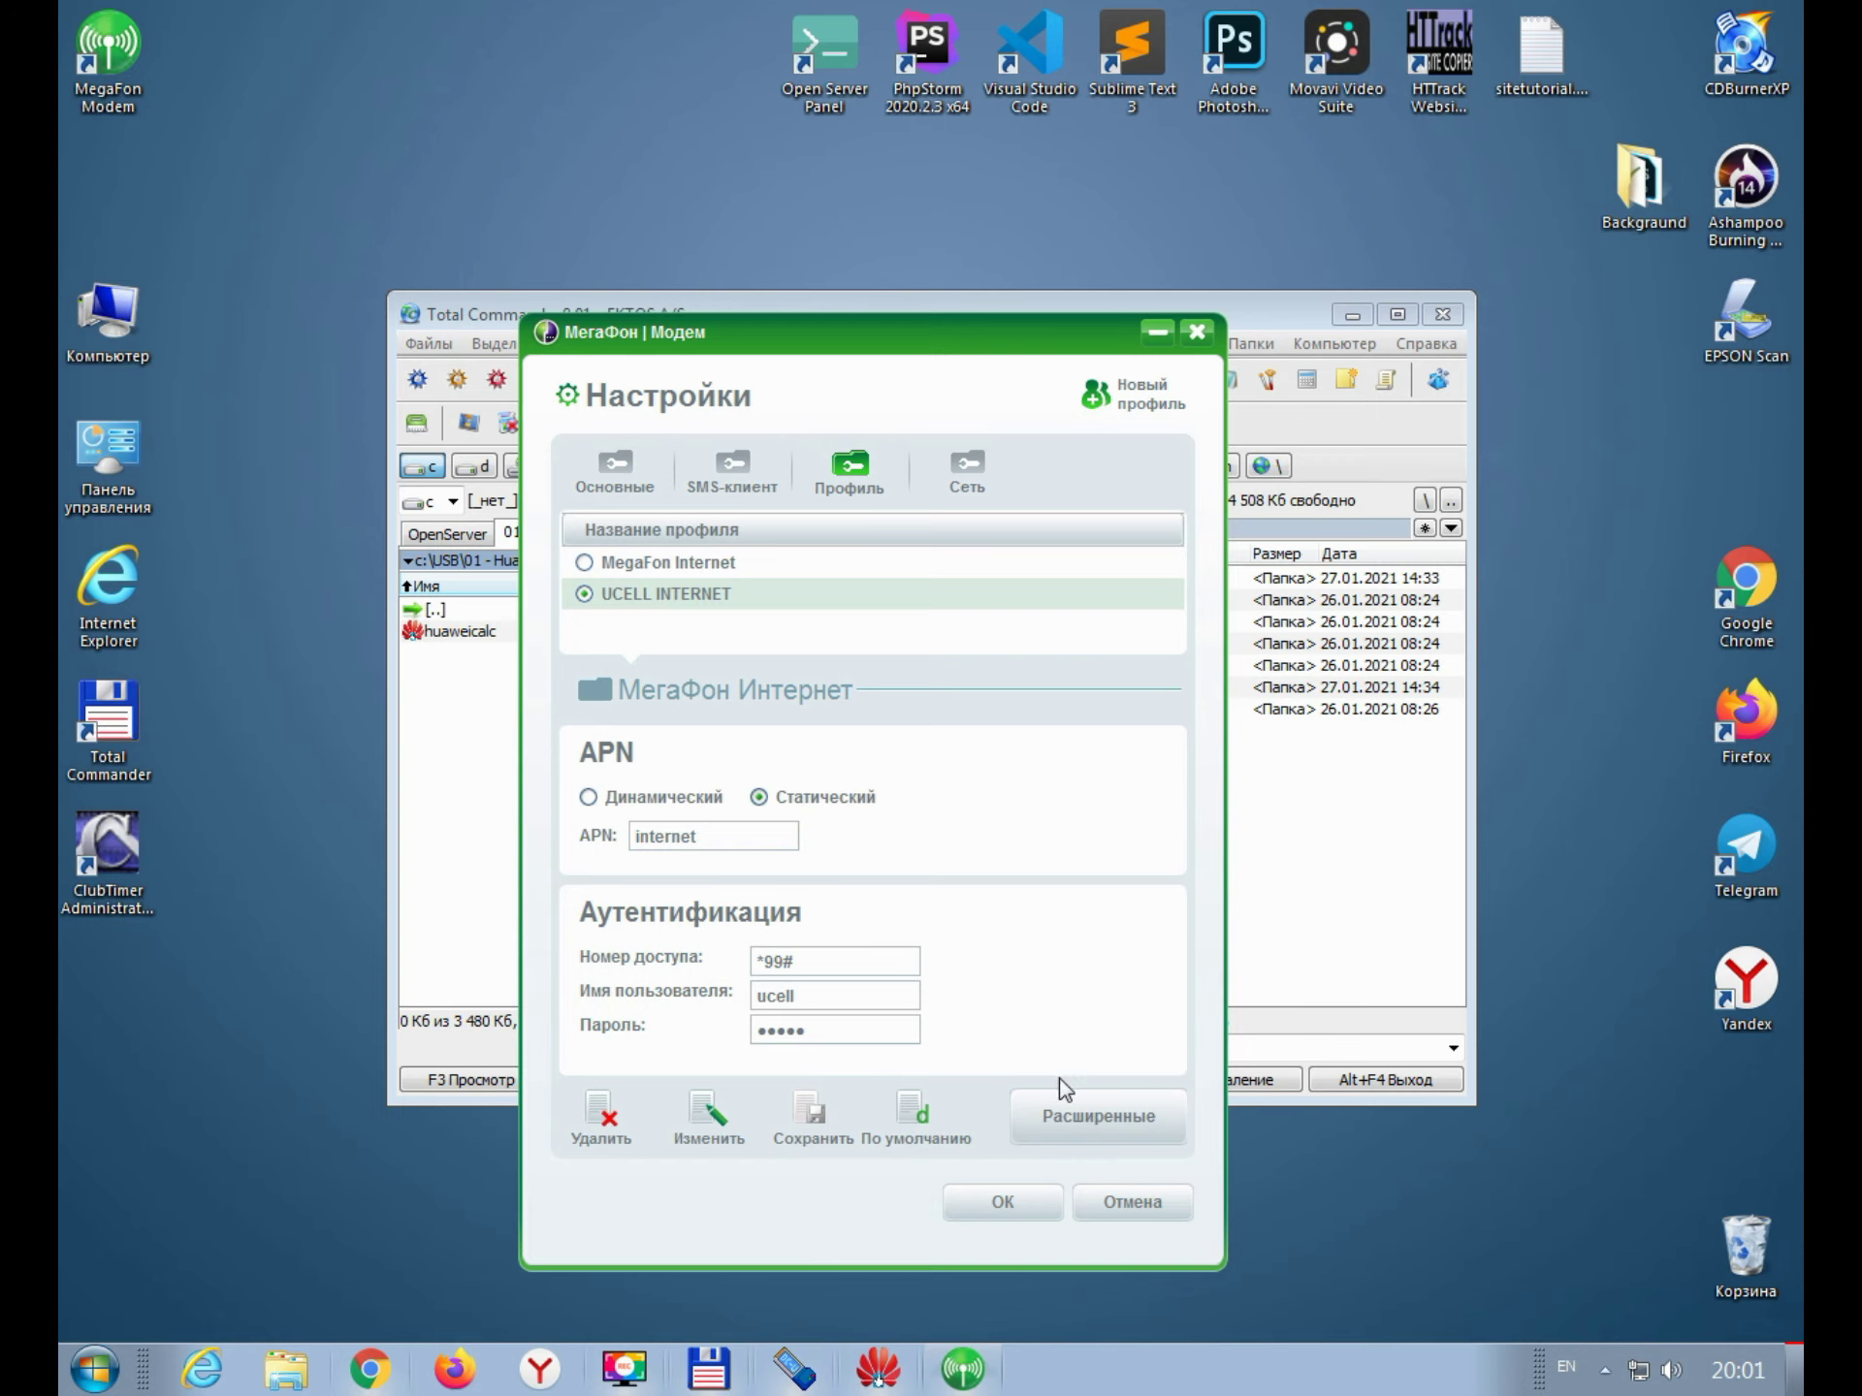
{"action": "left_click", "coordinate": [1003, 1206]}
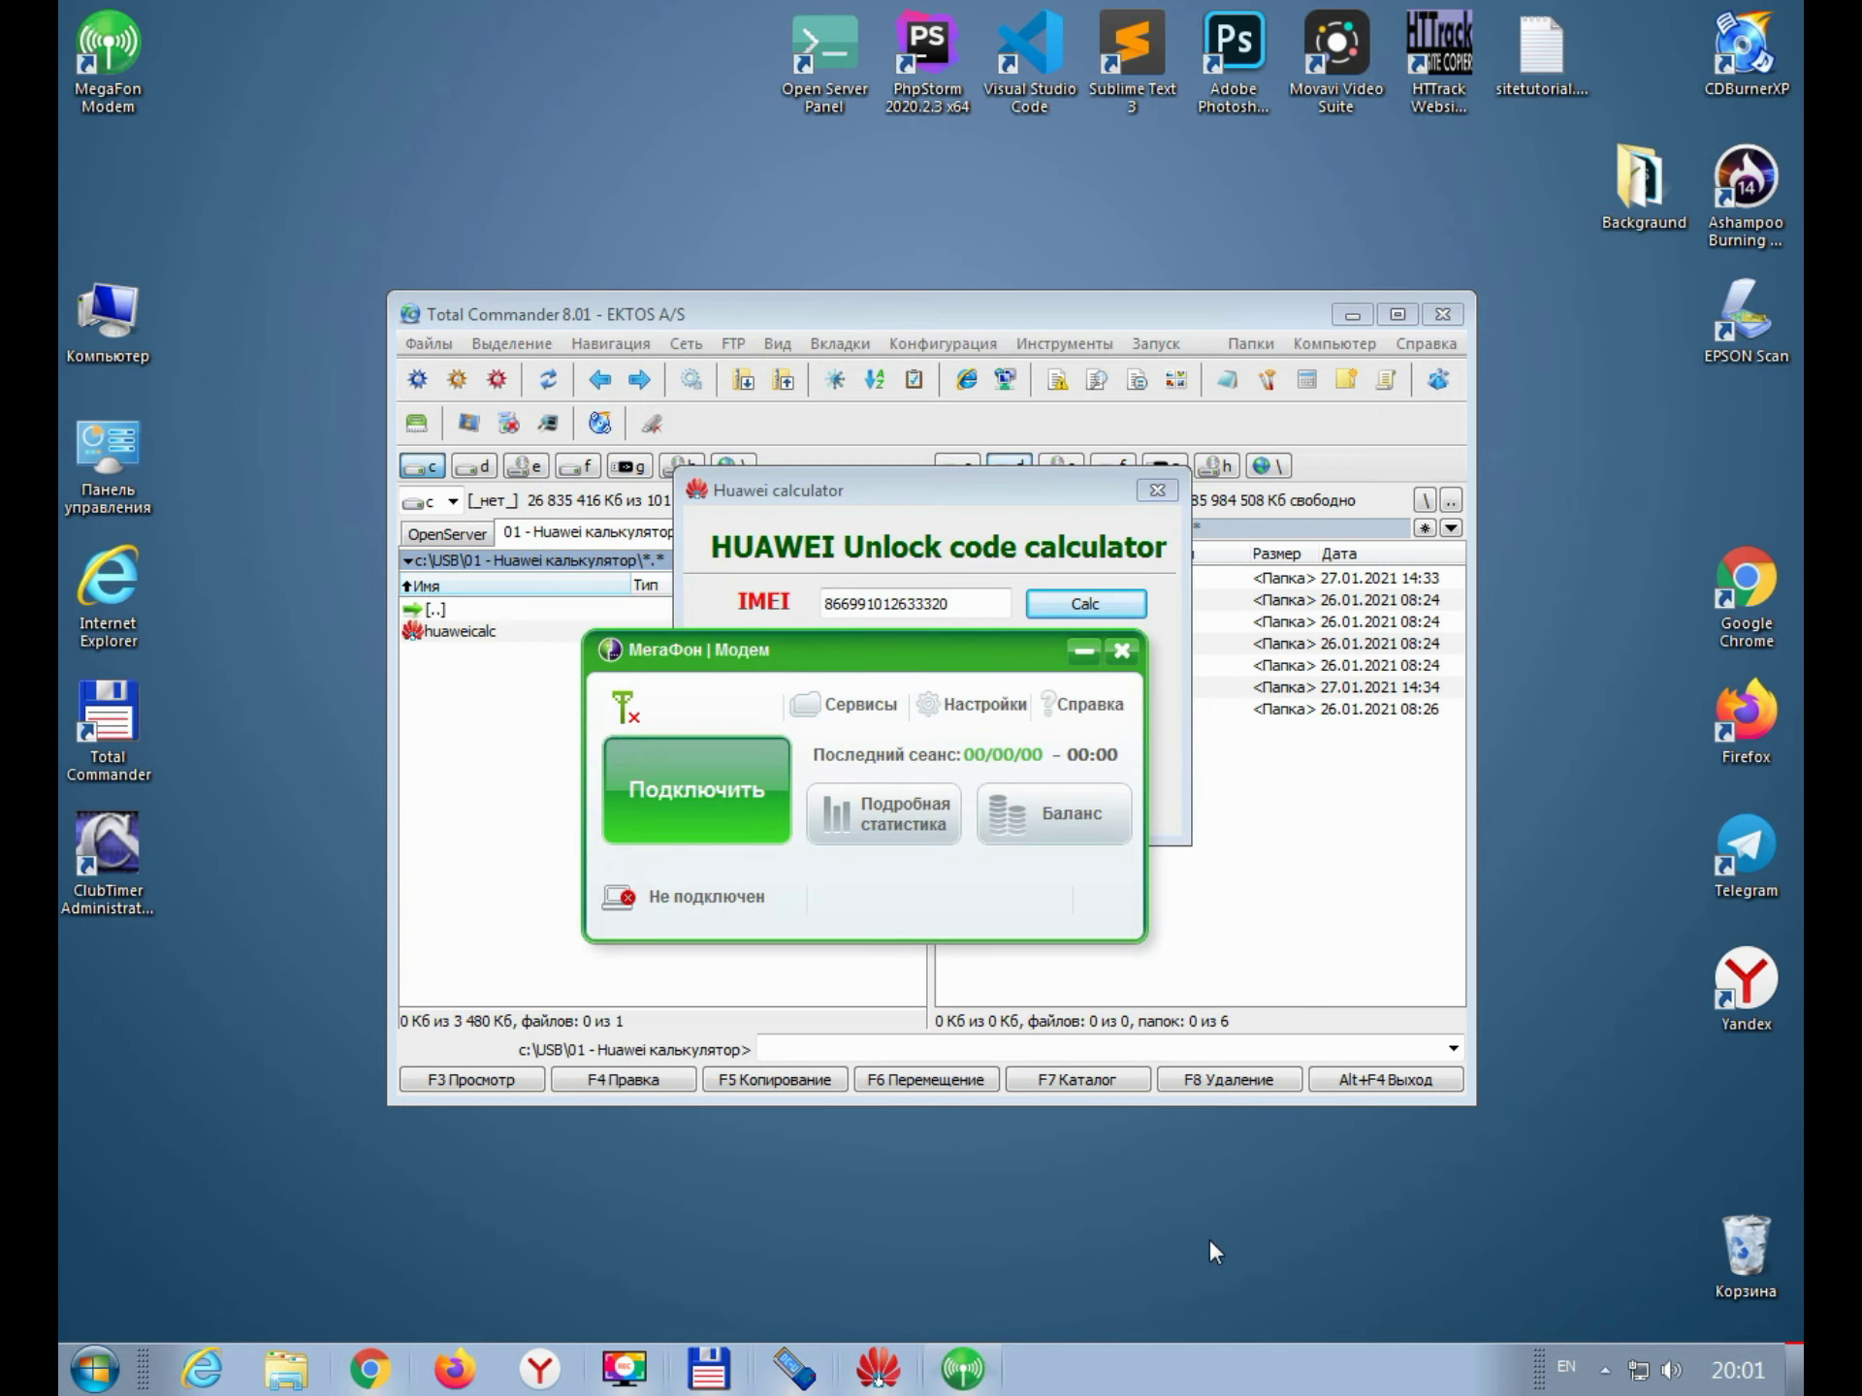
Step: Close the MegaFon Modem program and the Huawei calculator
{"action": "left_click", "coordinate": [1121, 648]}
{"action": "left_click", "coordinate": [1157, 490]}
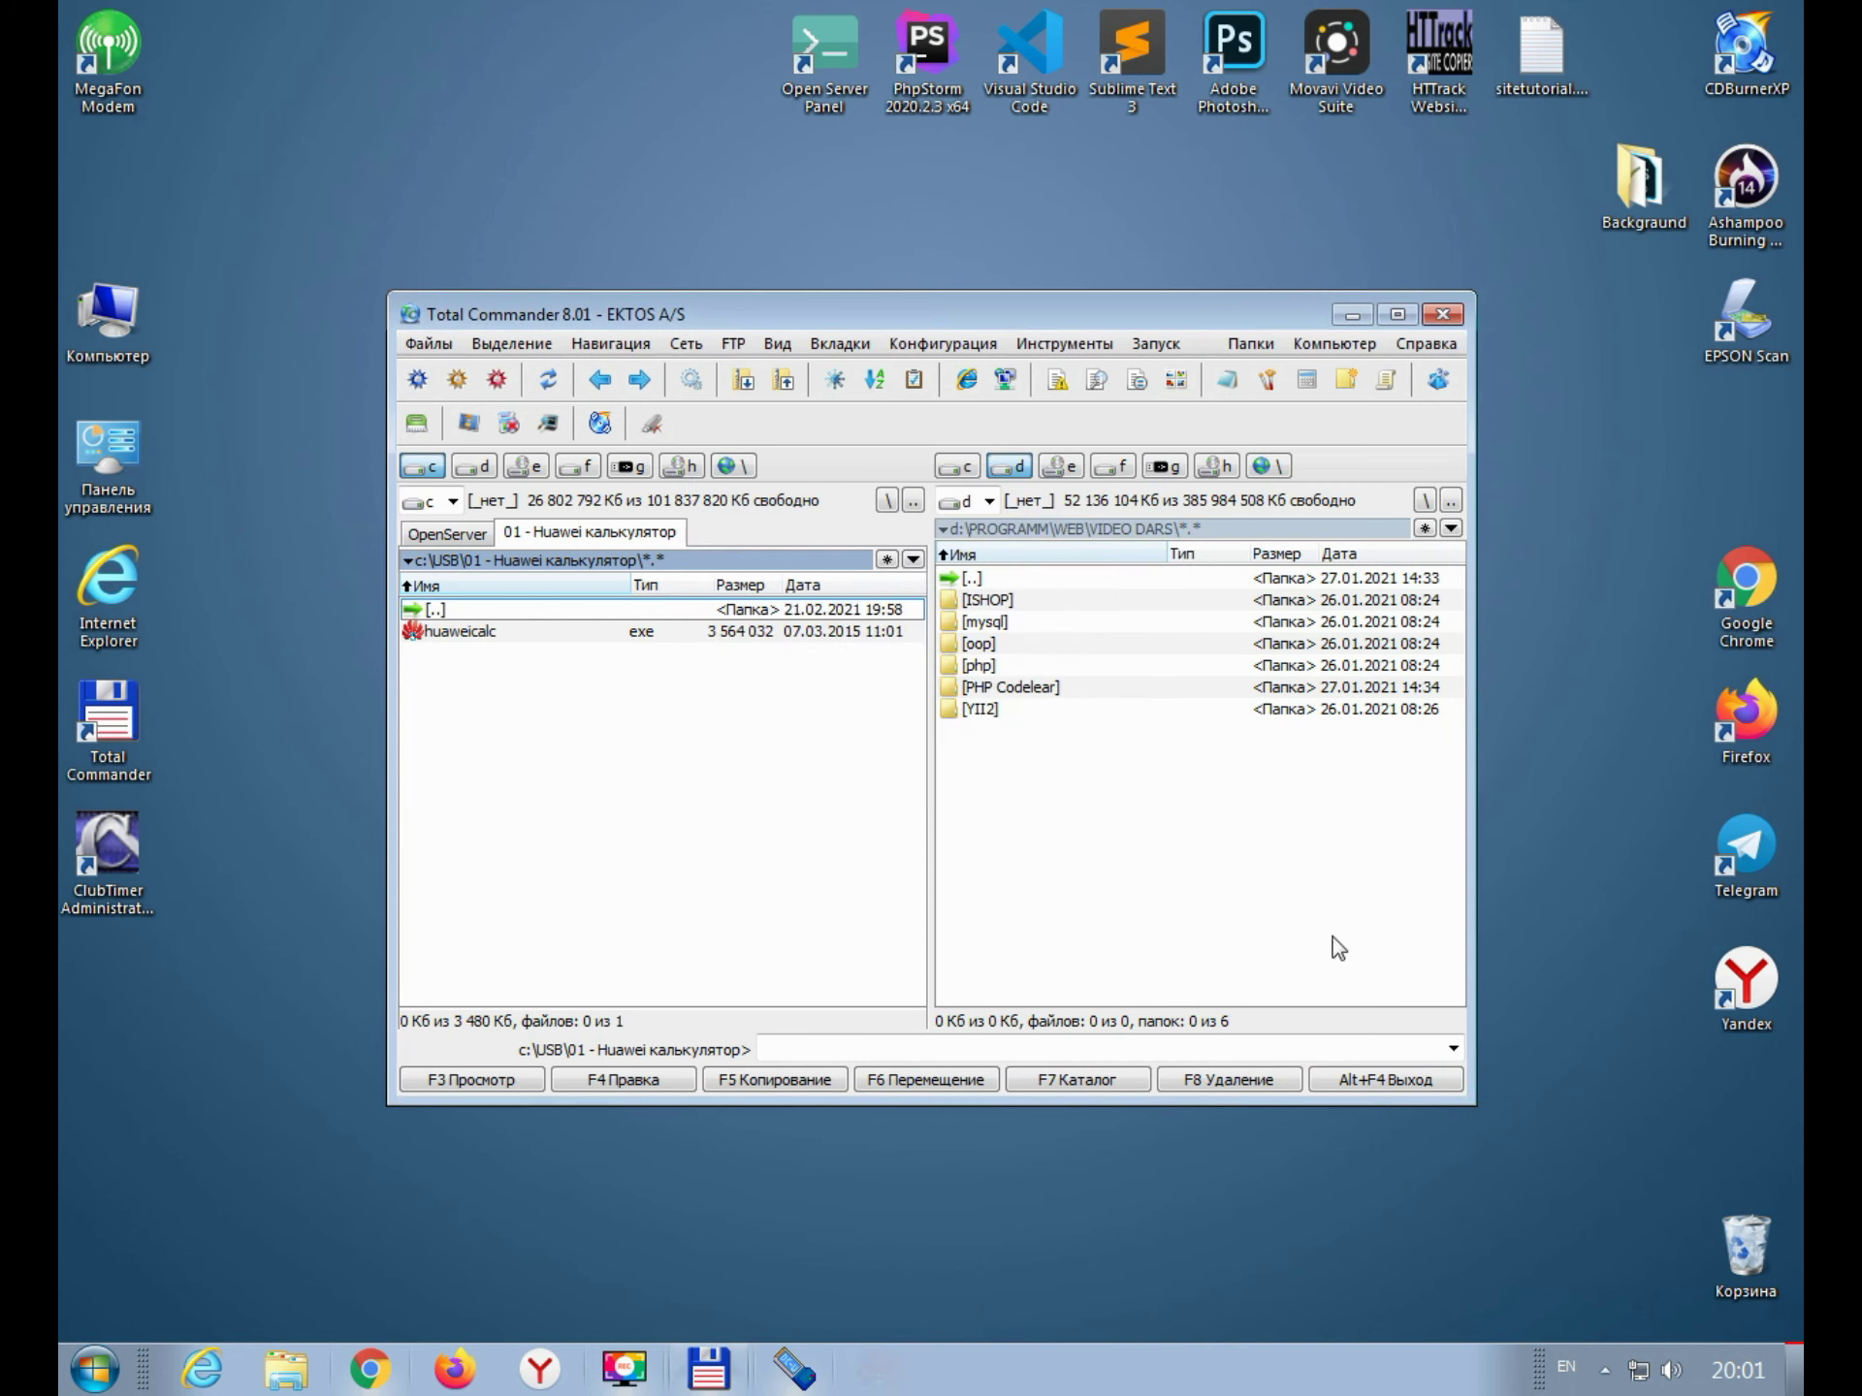
{"action": "left_click", "coordinate": [1606, 1371]}
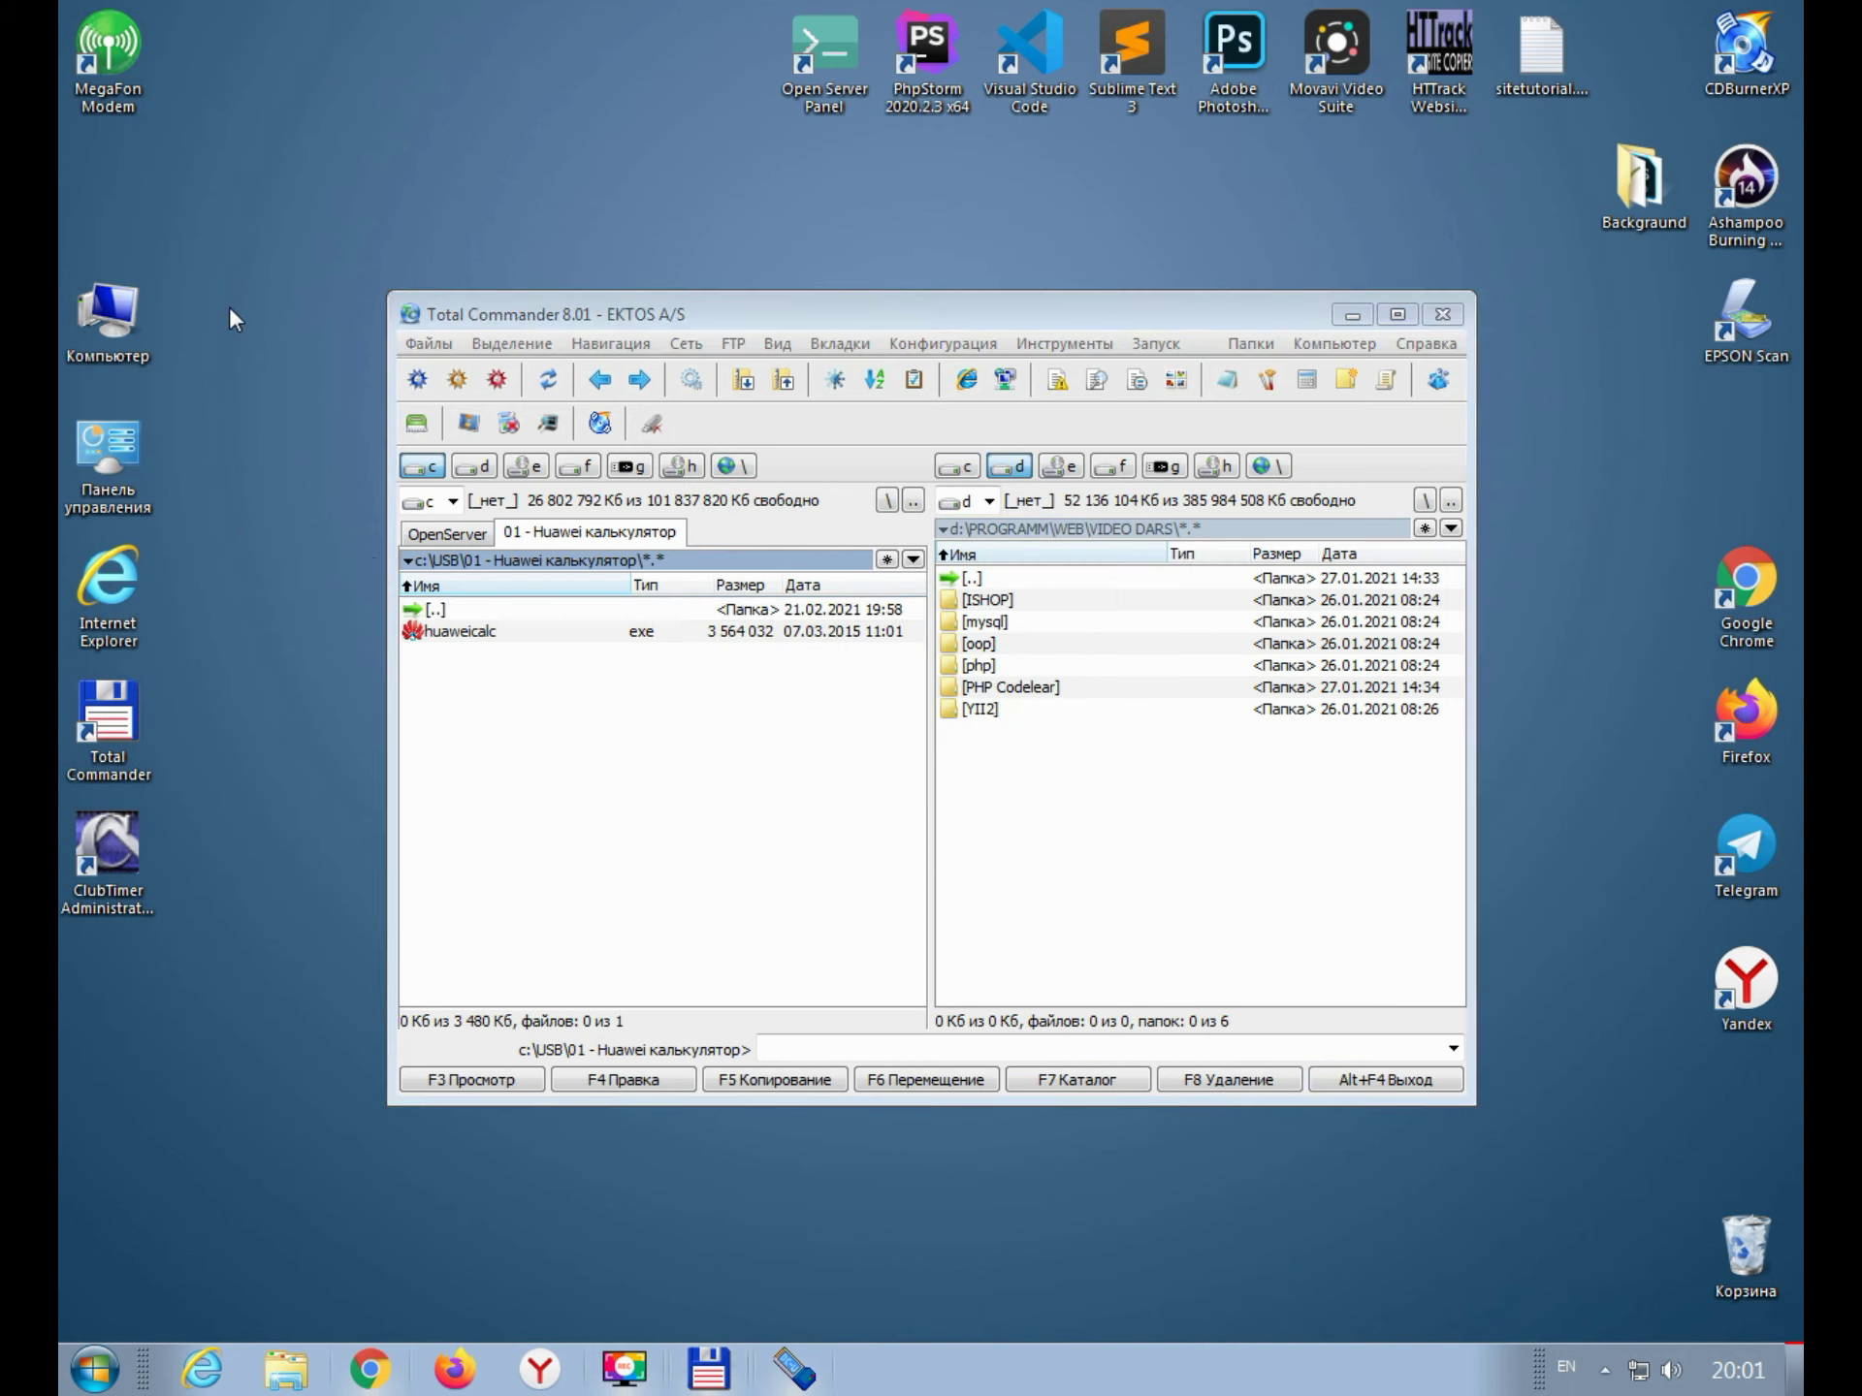
{"action": "left_click", "coordinate": [132, 89]}
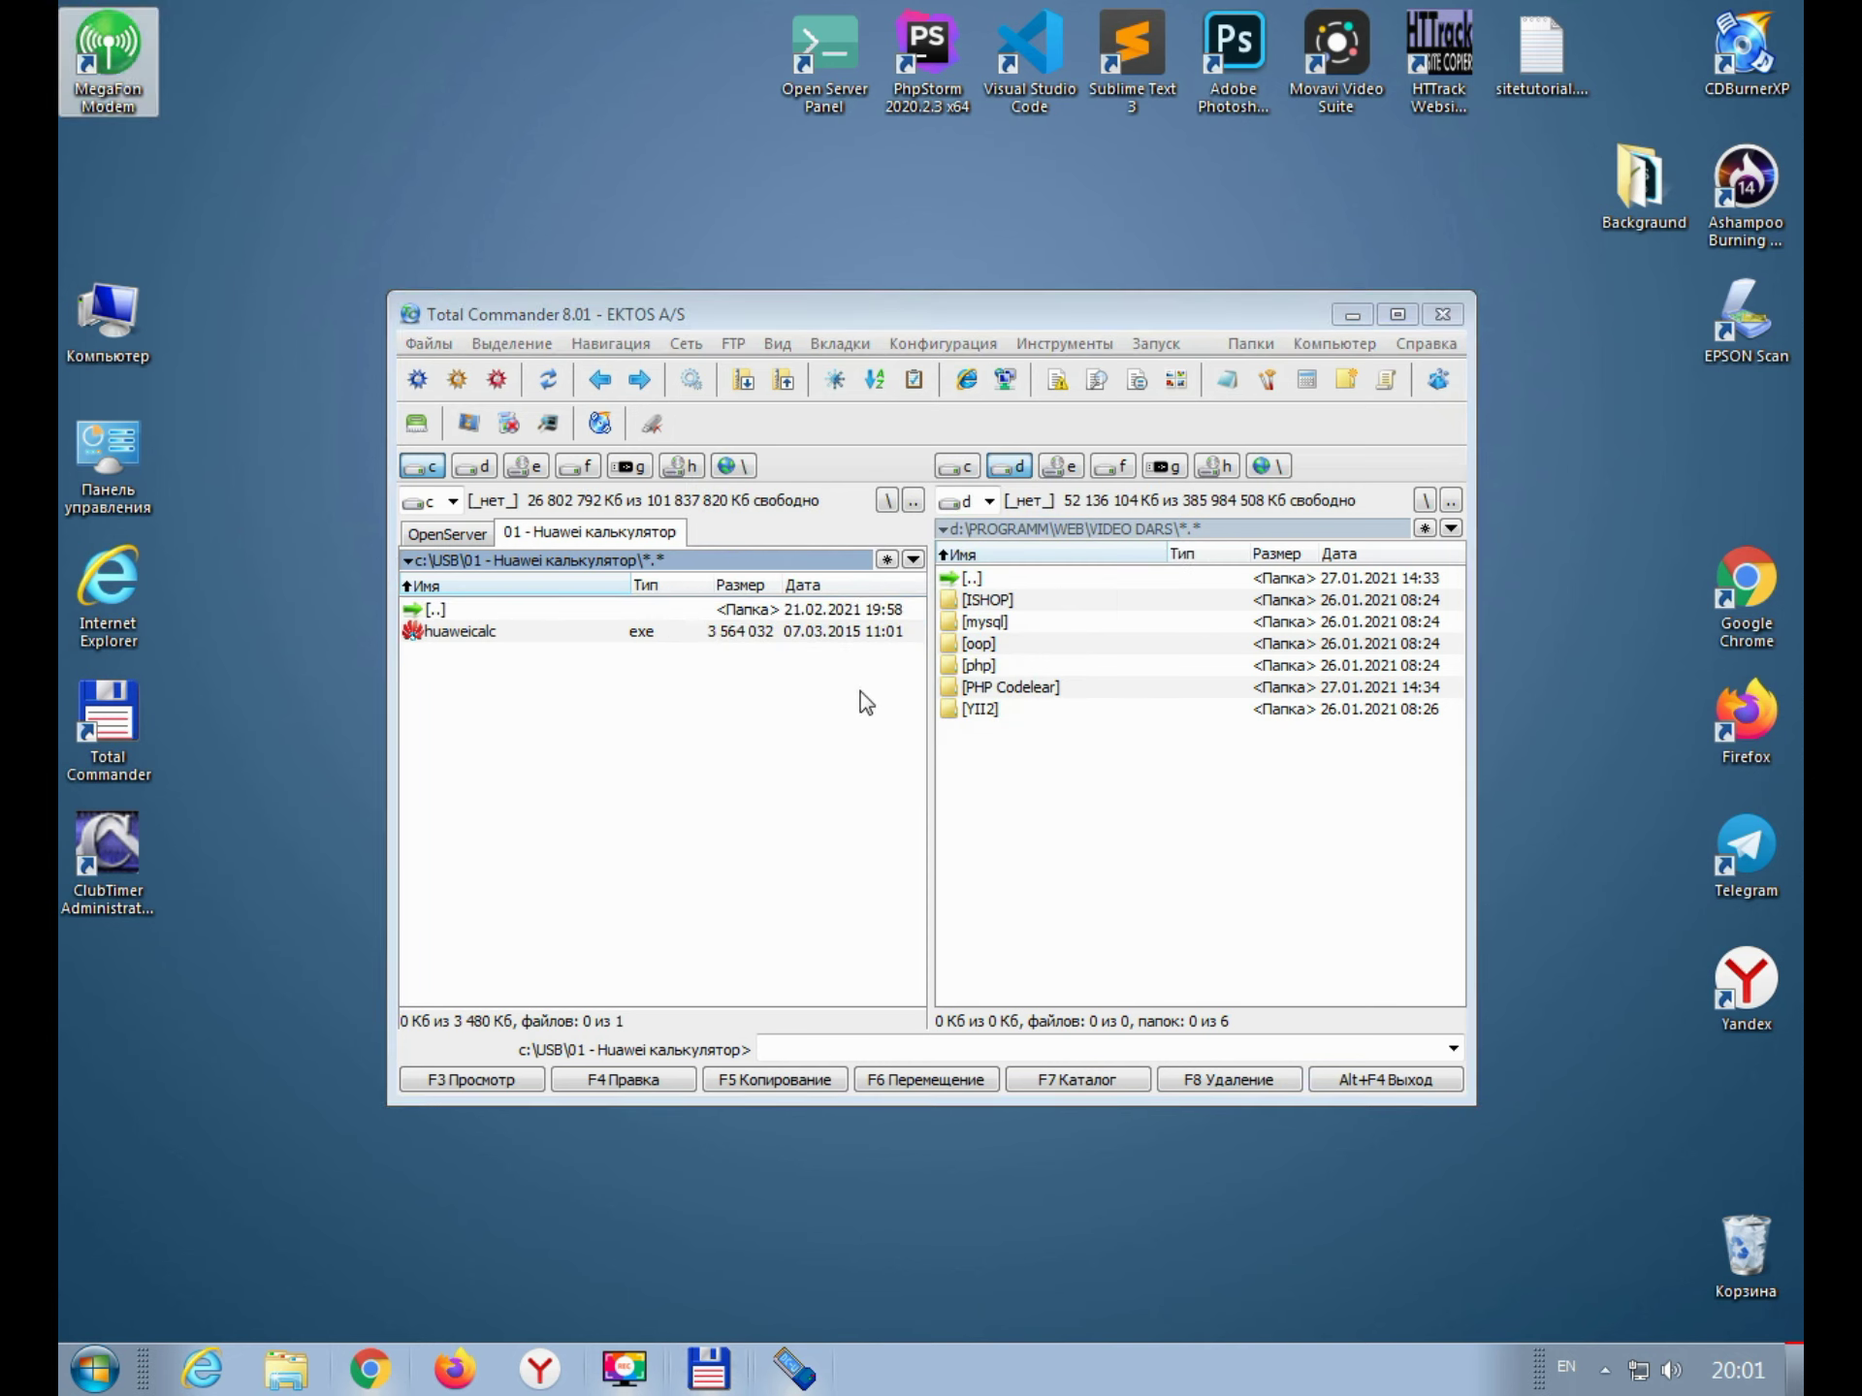
{"action": "right_click", "coordinate": [635, 1218]}
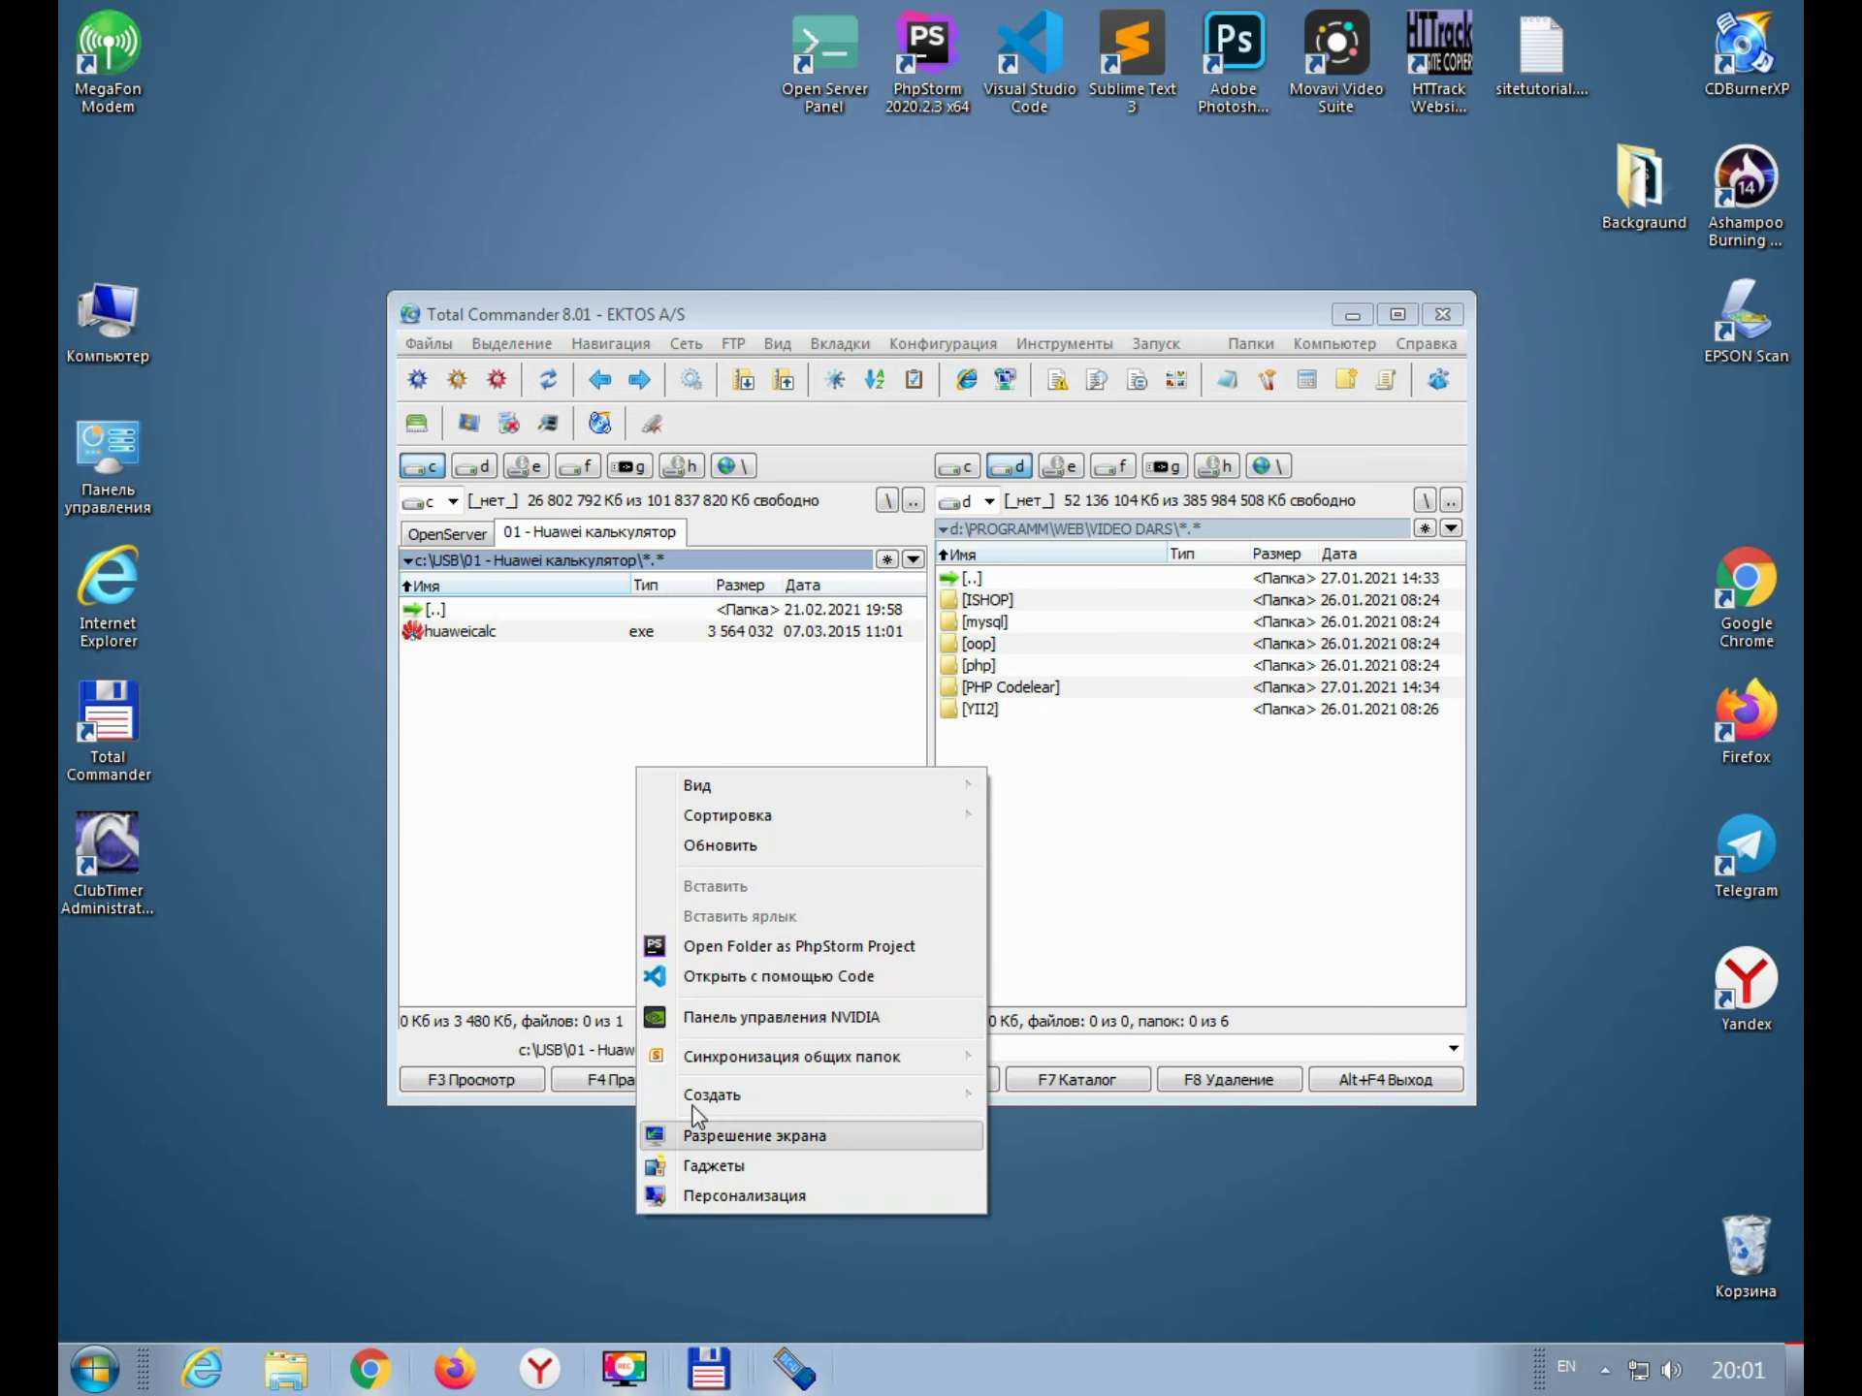
{"action": "left_click", "coordinate": [747, 846]}
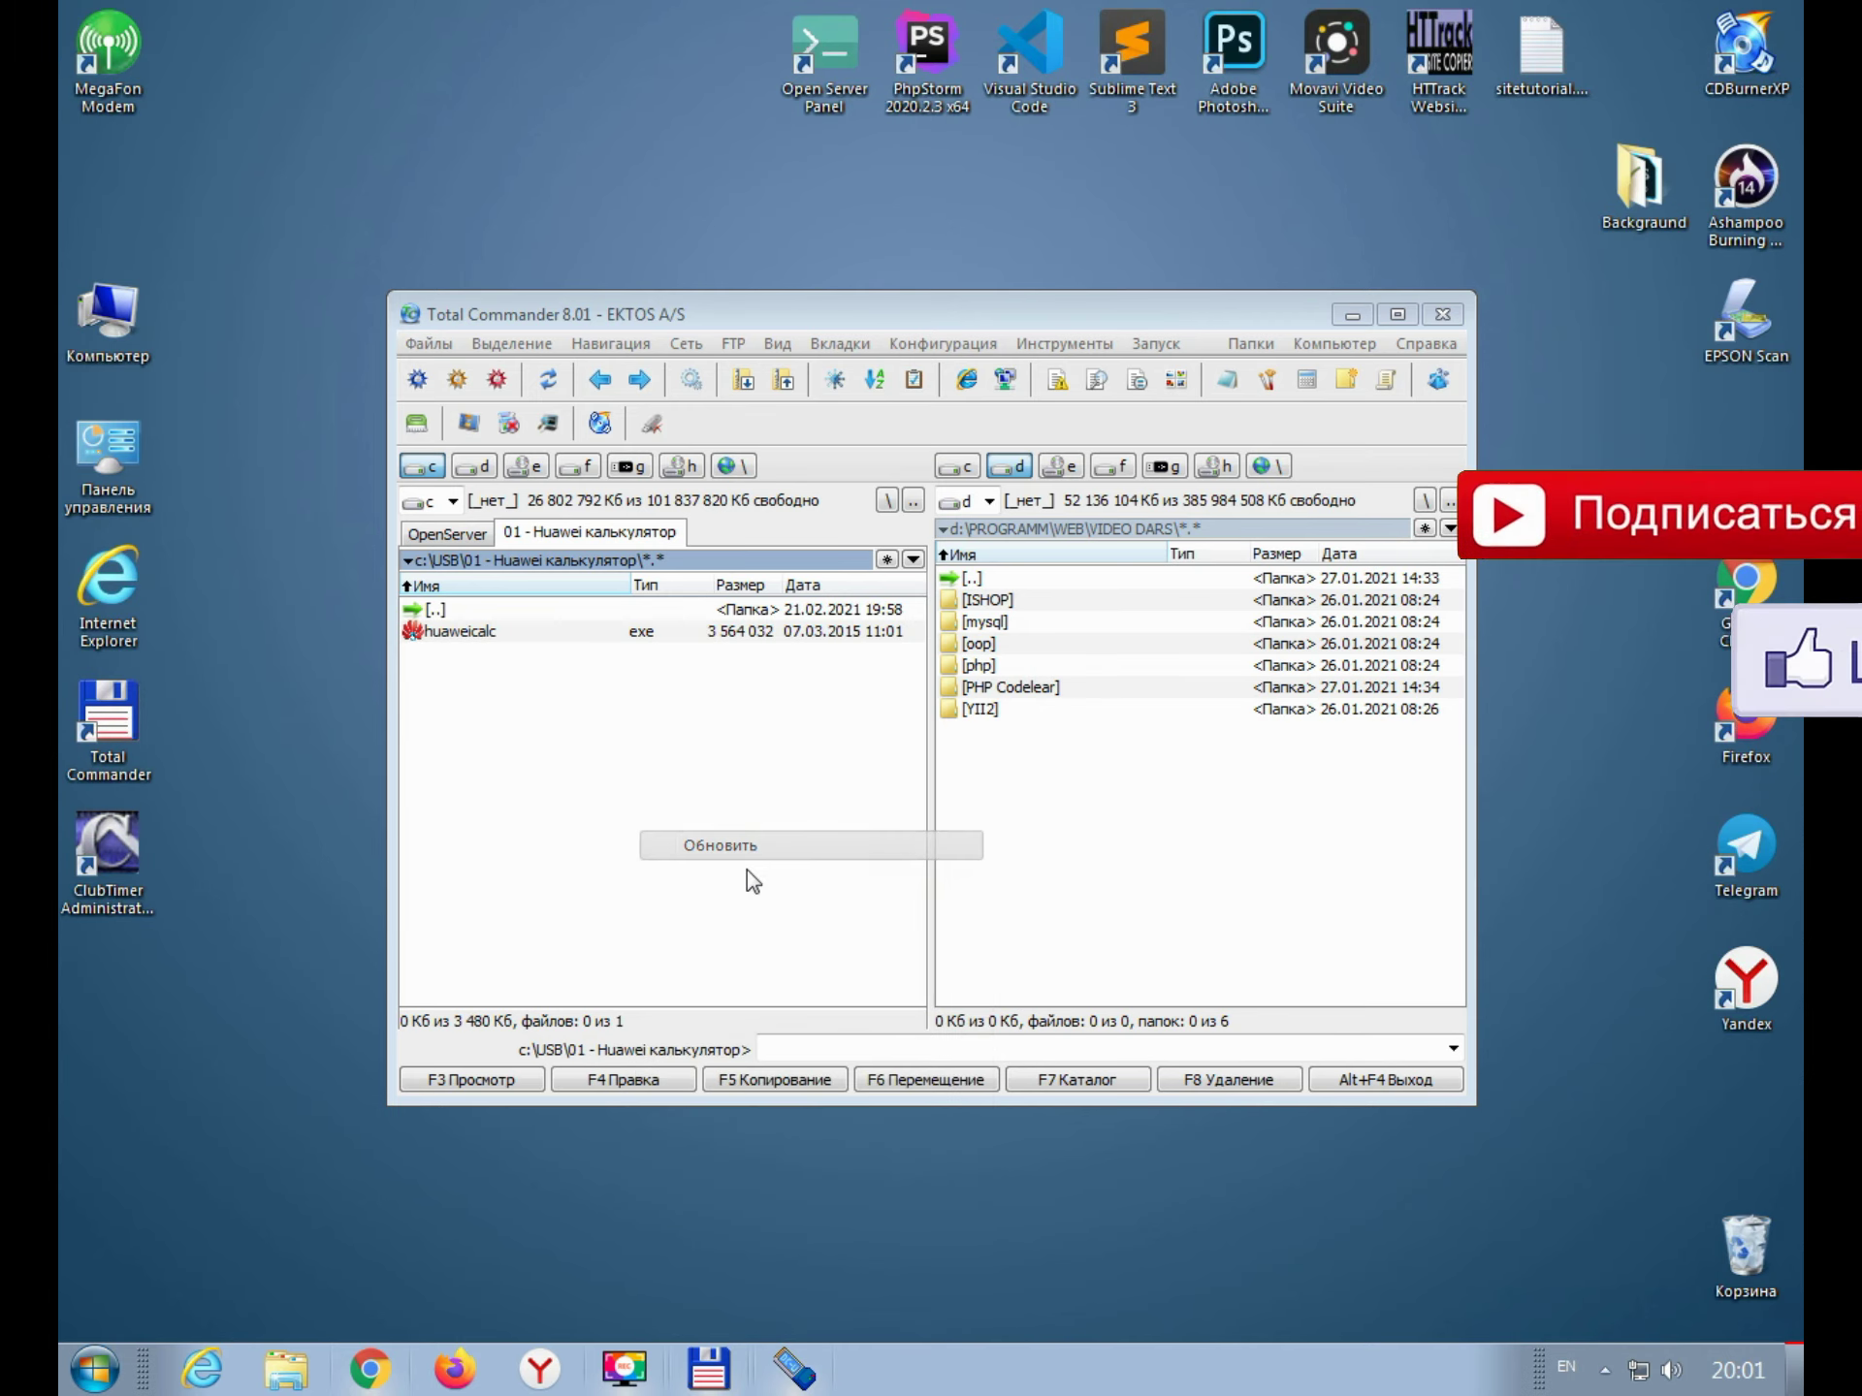
{"action": "left_click", "coordinate": [1606, 1371]}
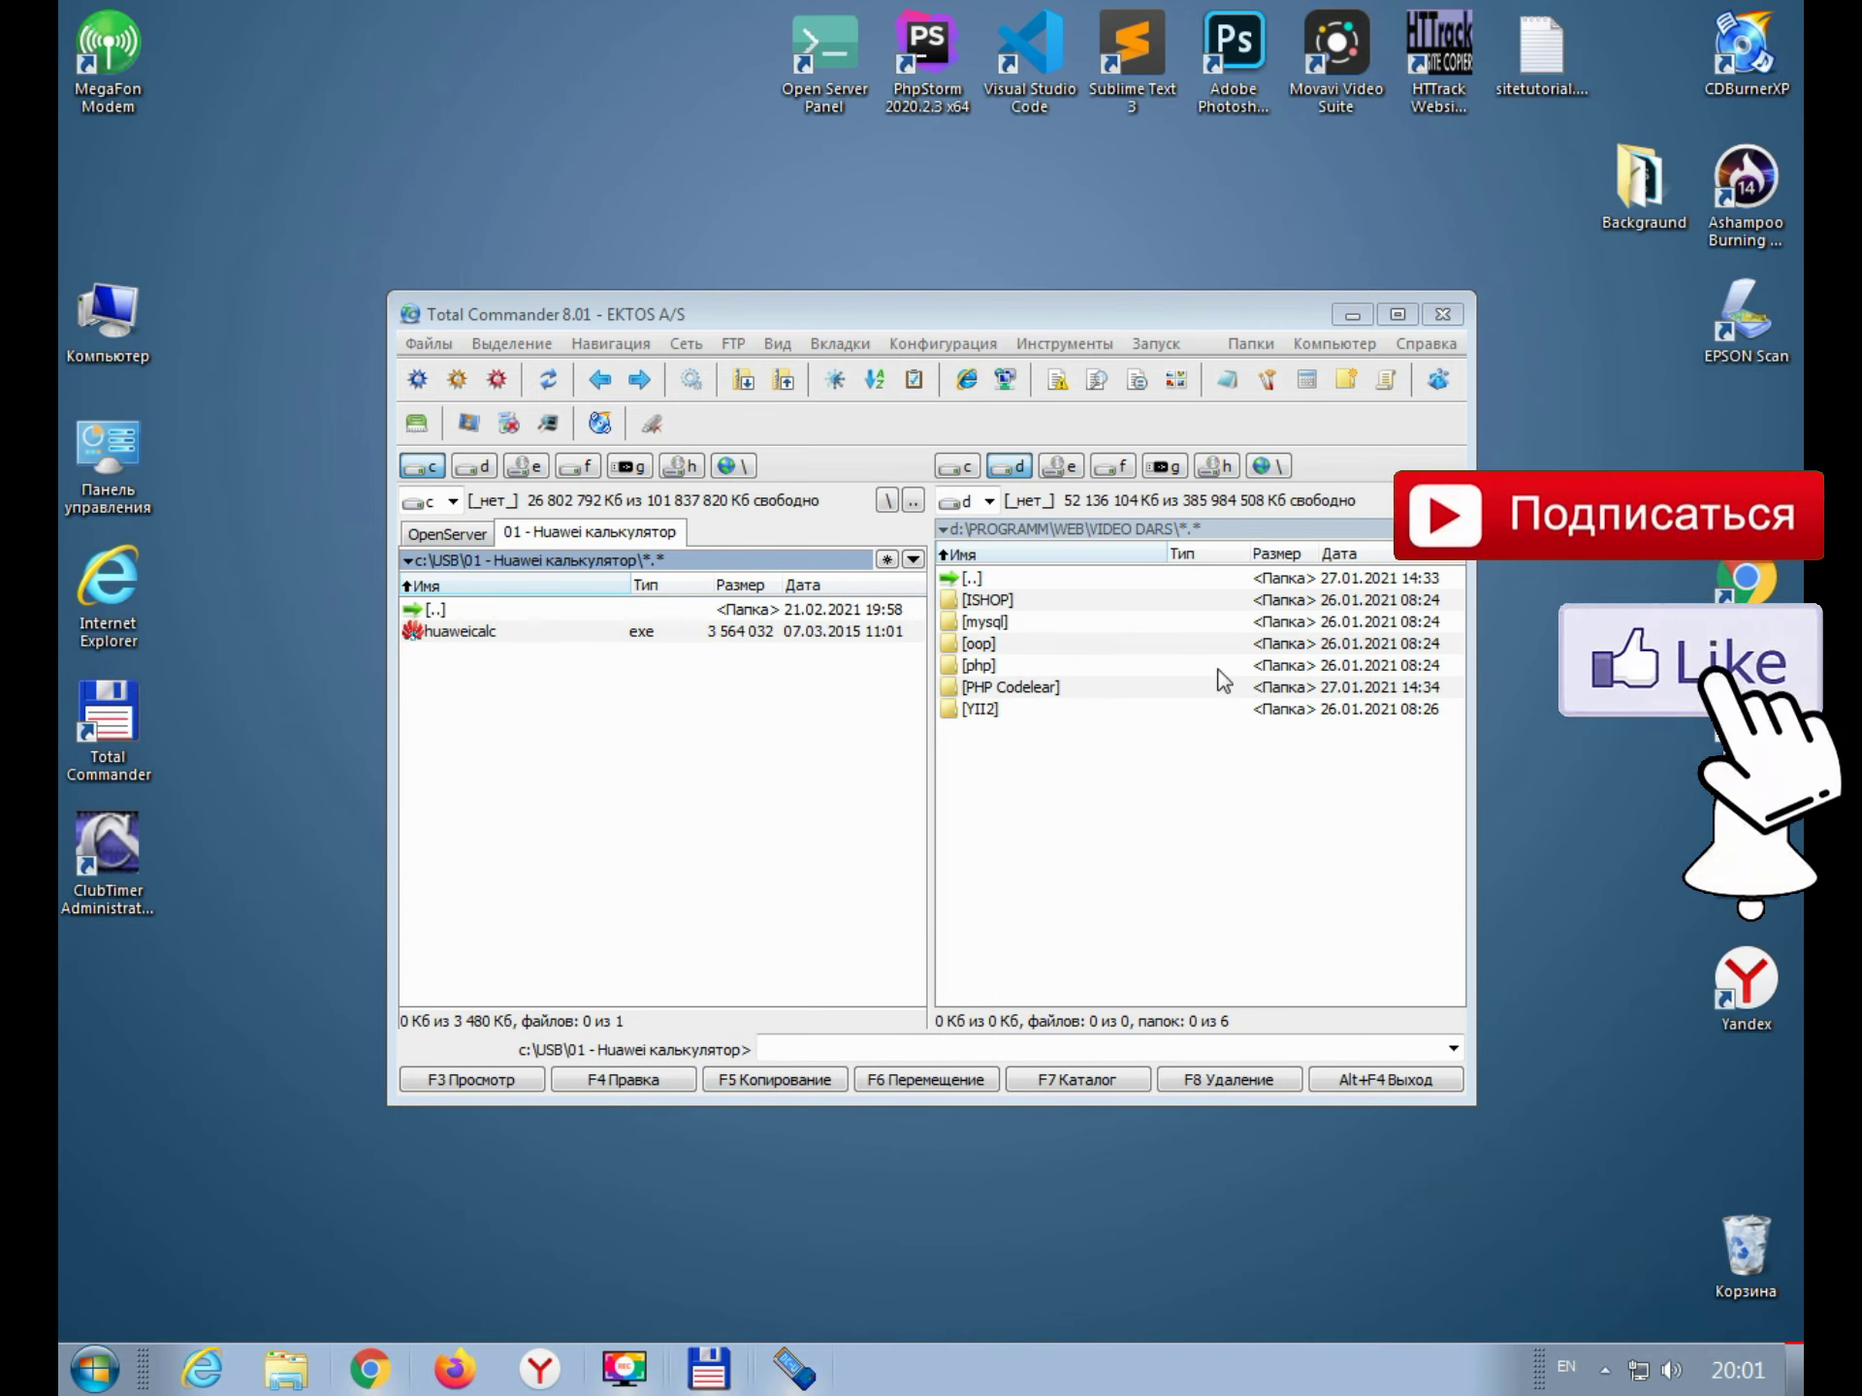
Step: Minimize Total Commander and refresh the desktop
{"action": "left_click", "coordinate": [1350, 314]}
{"action": "right_click", "coordinate": [124, 60]}
{"action": "left_click", "coordinate": [167, 79]}
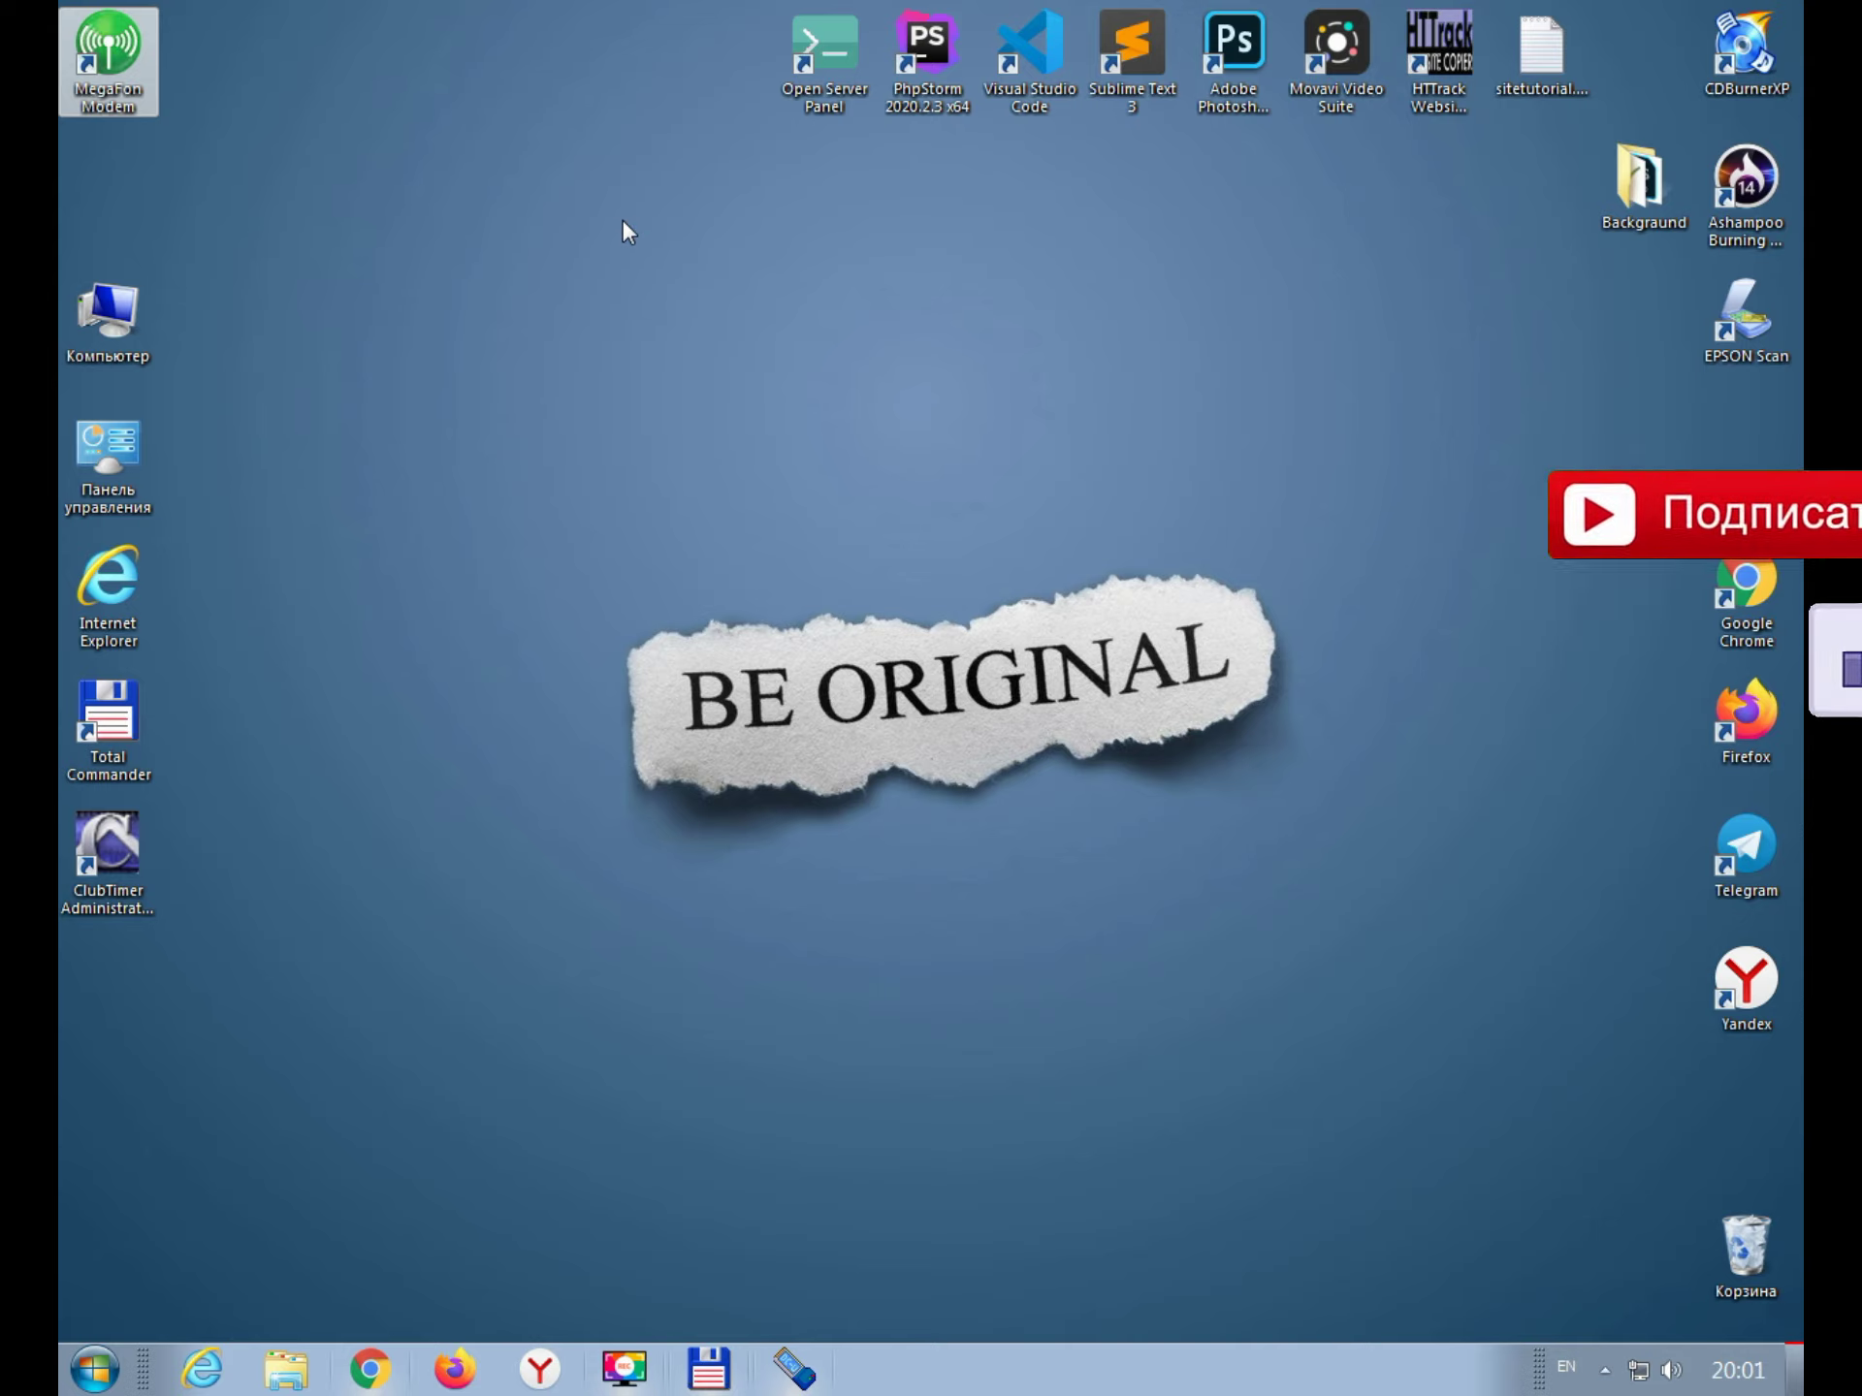
{"action": "right_click", "coordinate": [622, 222]}
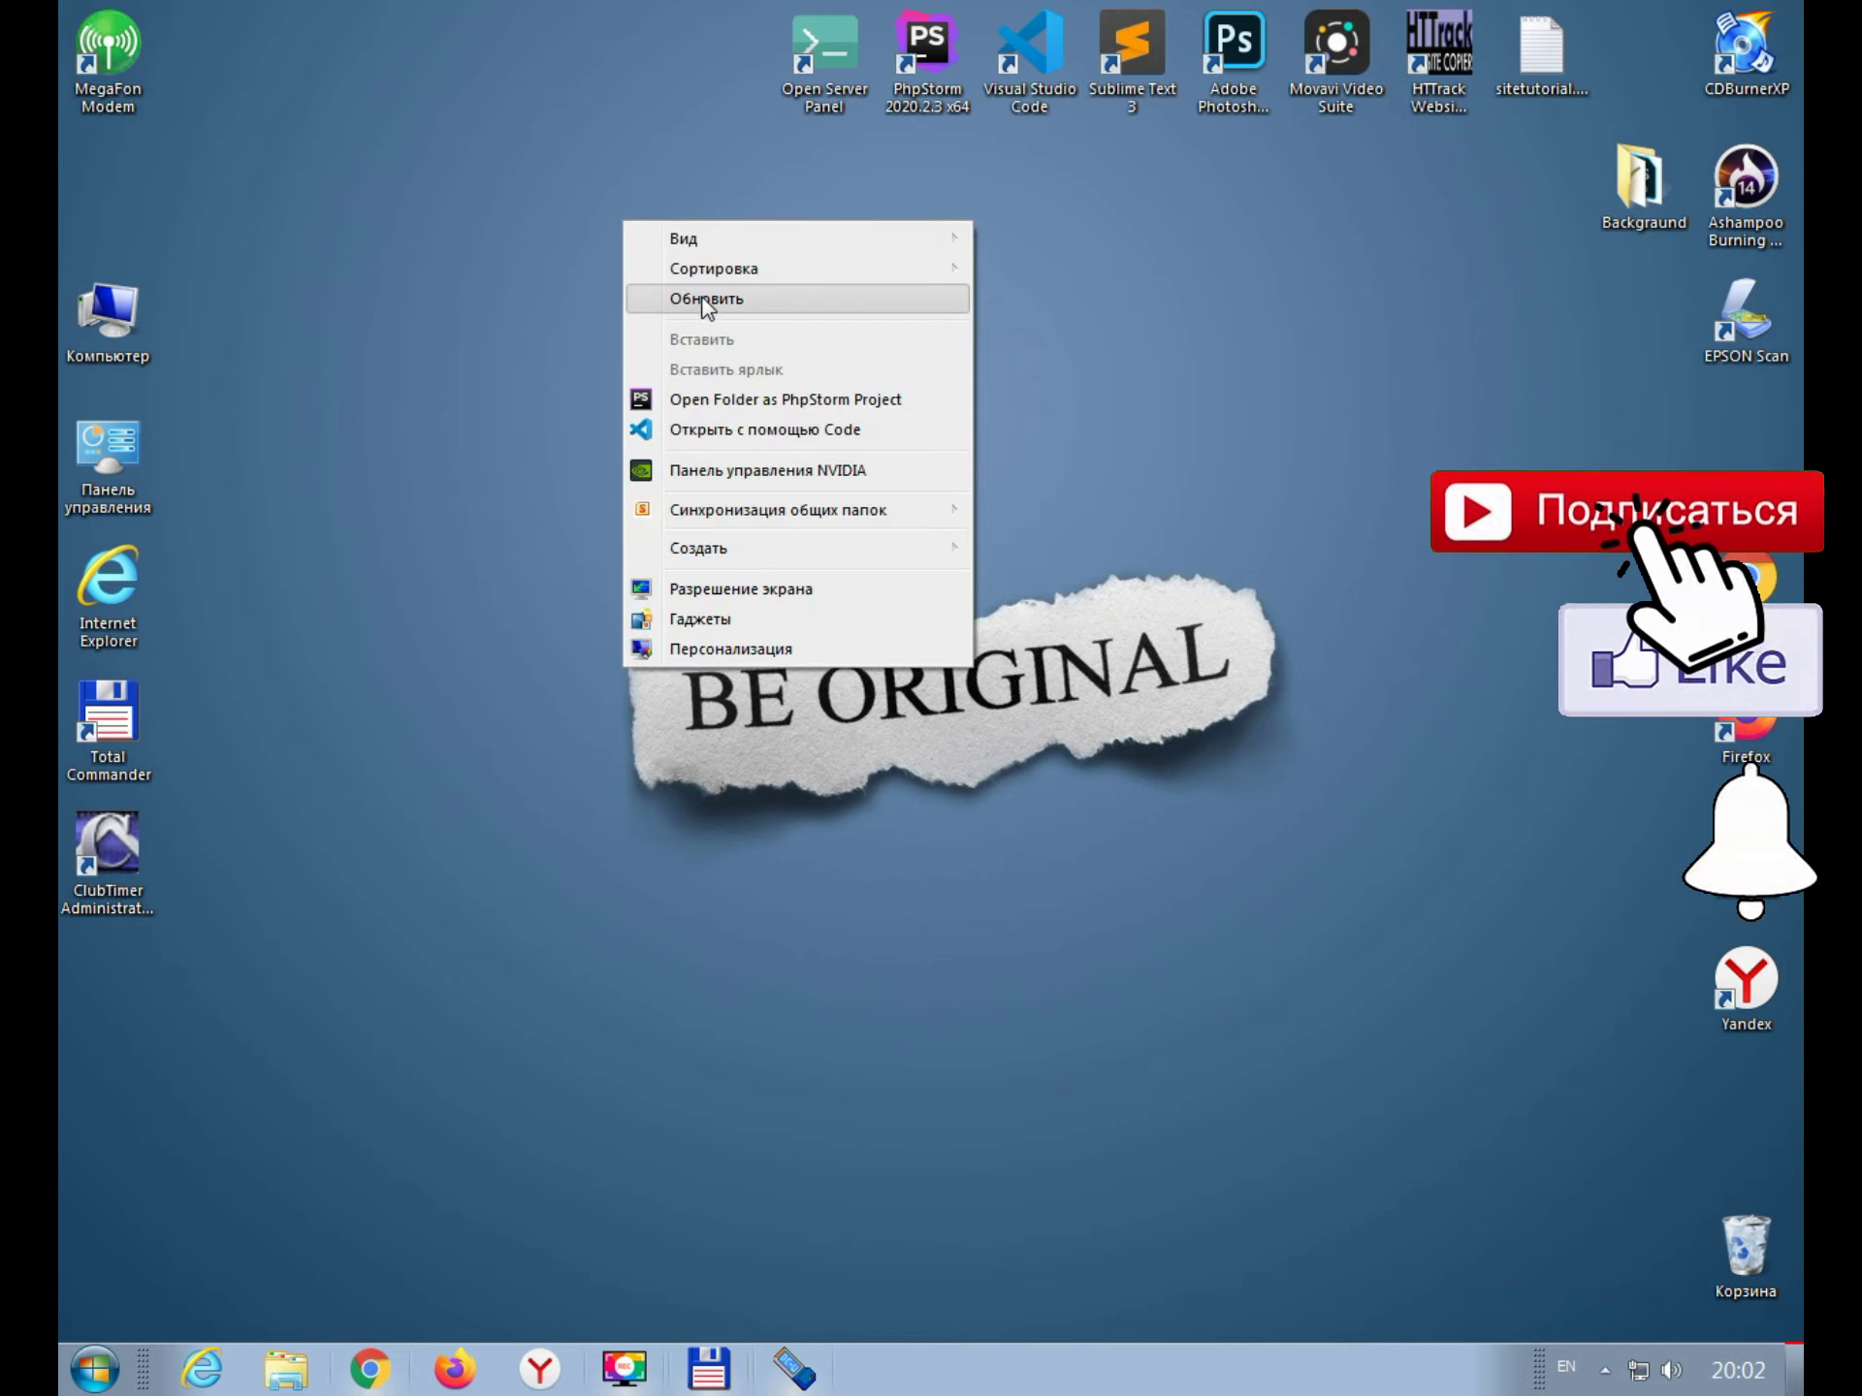
{"action": "left_click", "coordinate": [705, 300]}
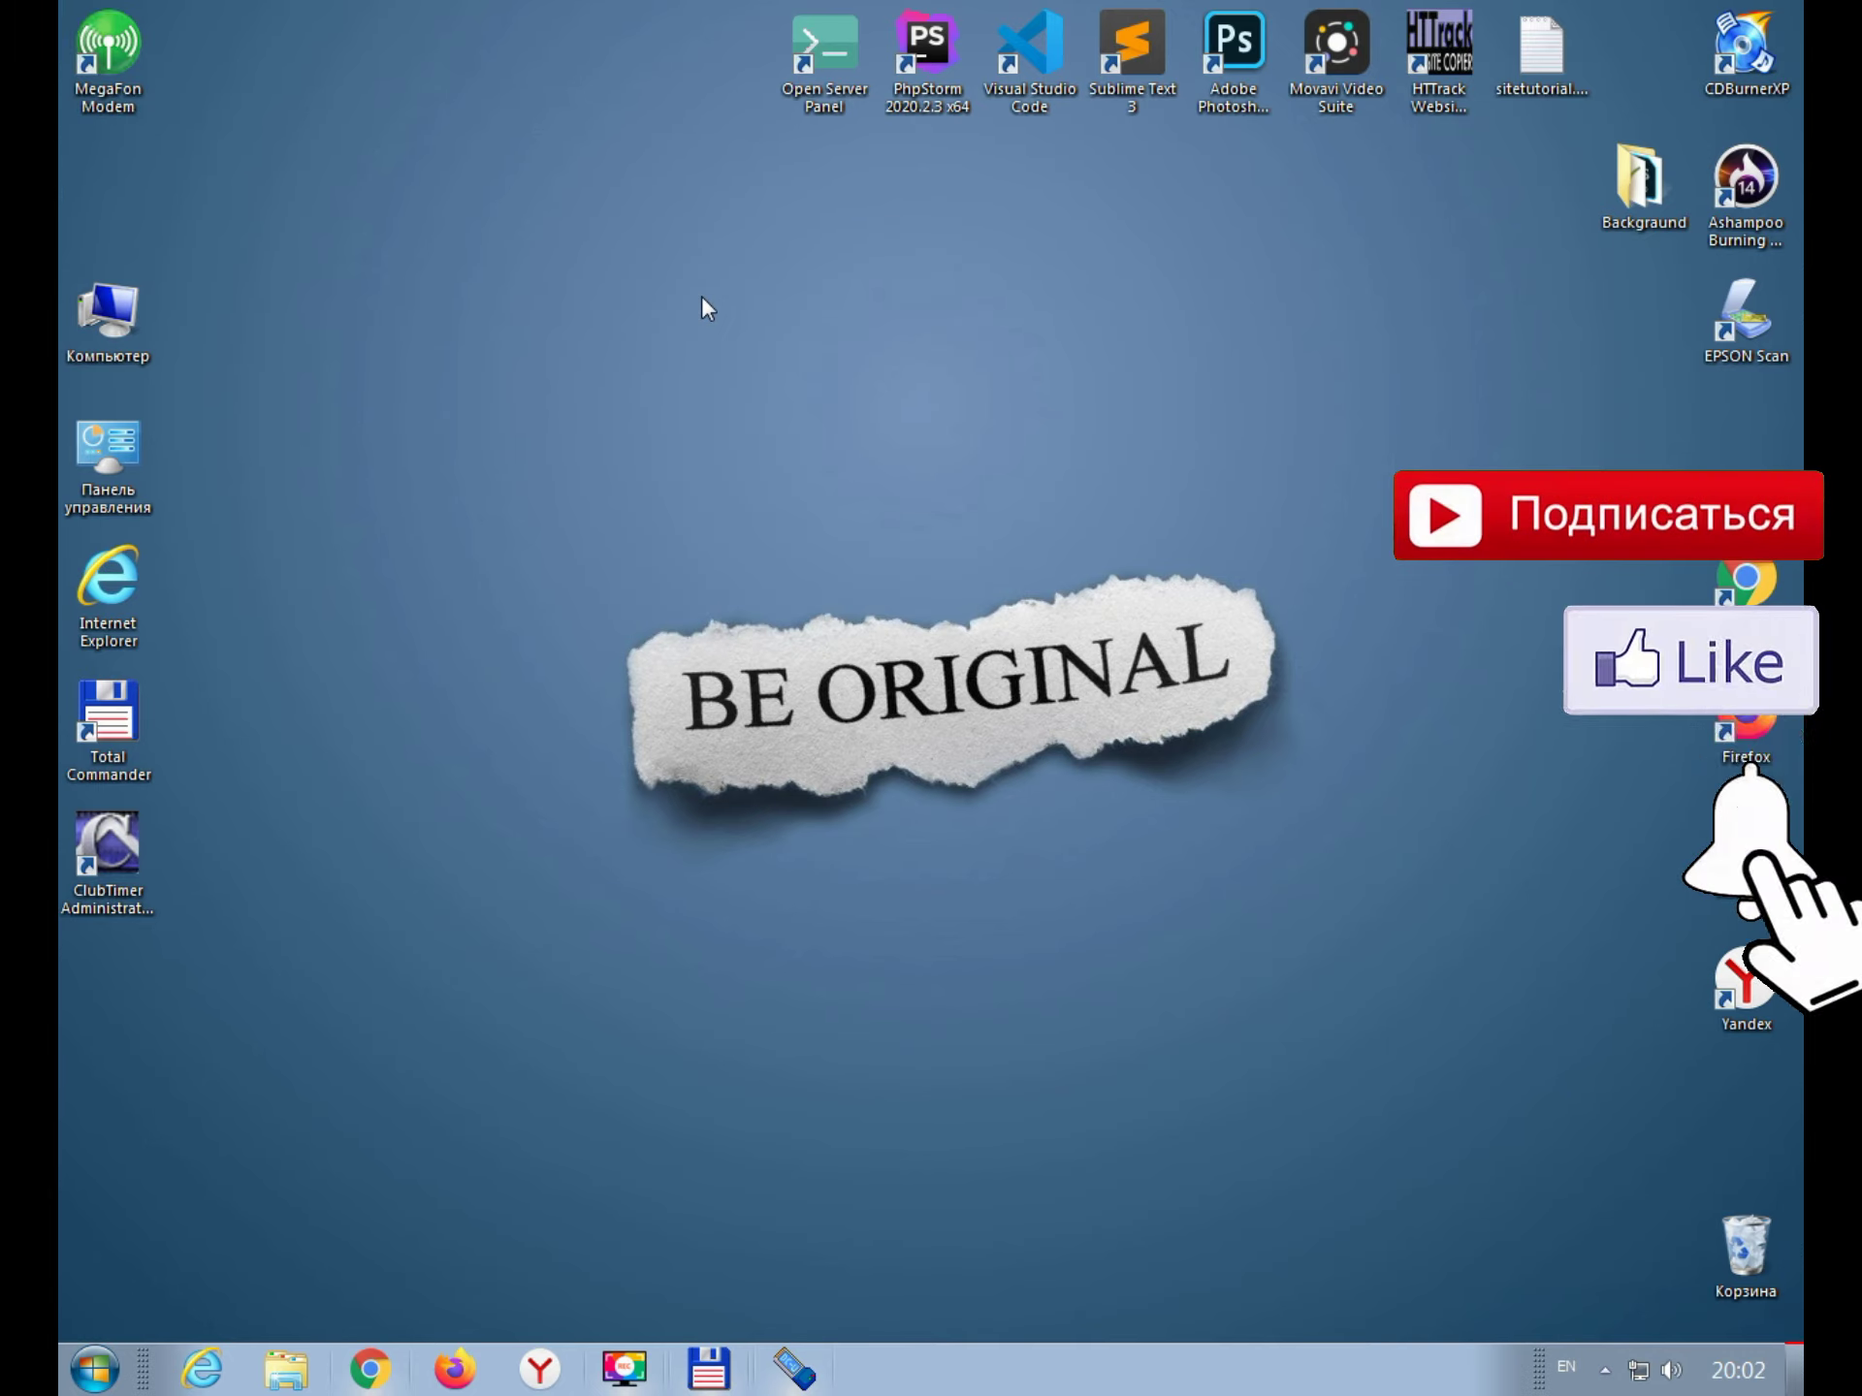